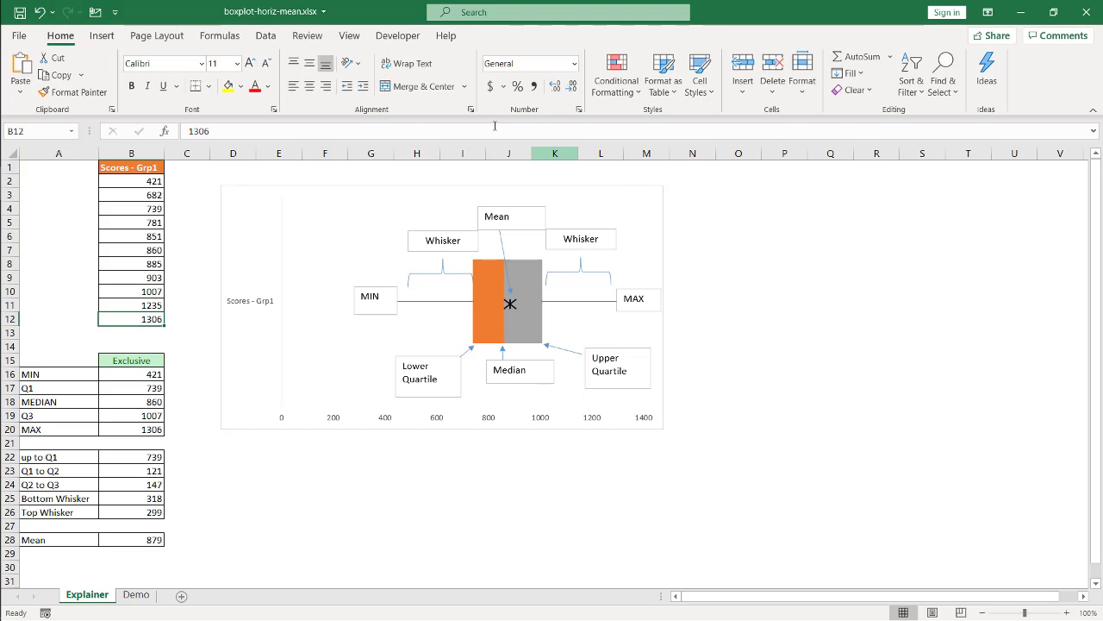
- Try a Box and Whisker chart of the scores in B2:B12, stretch it taller, and delete it
left_click_drag(142, 182, 143, 321)
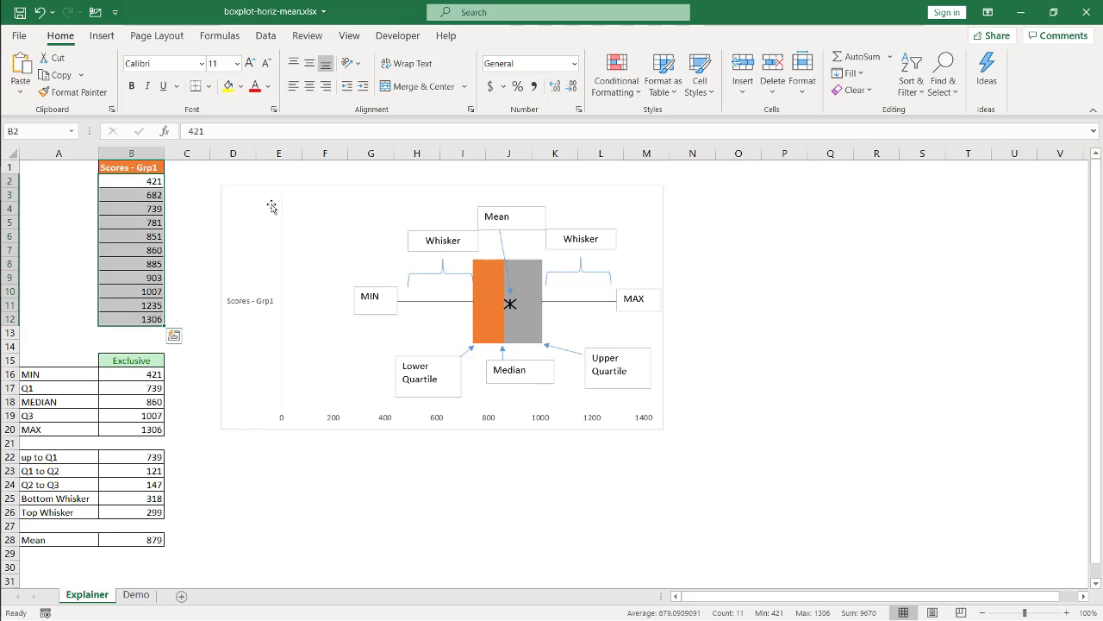
left_click(110, 39)
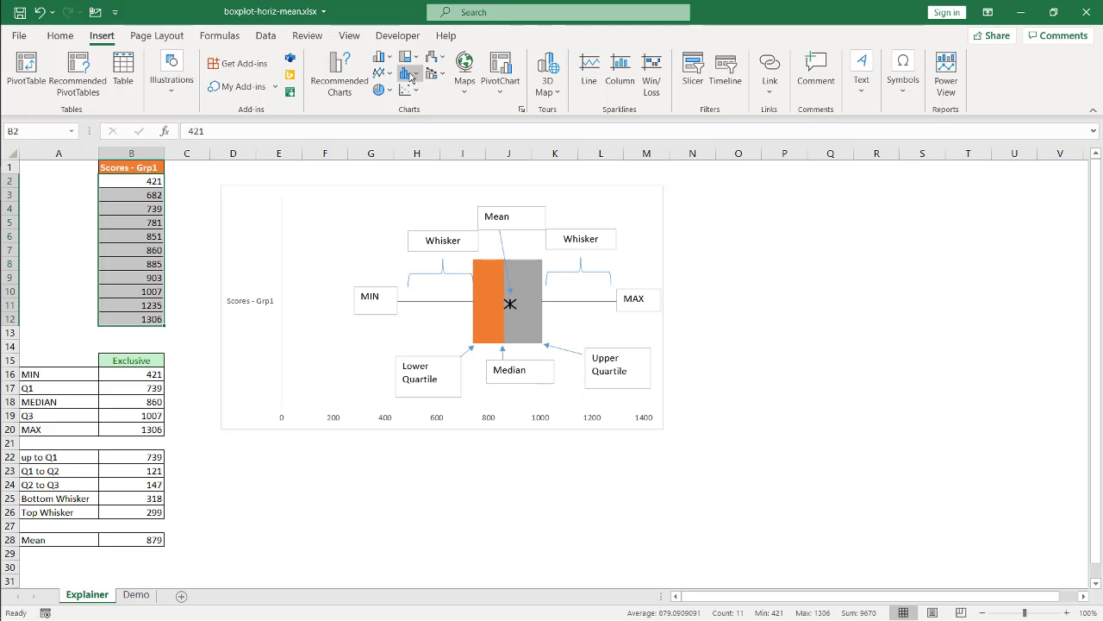
left_click(411, 75)
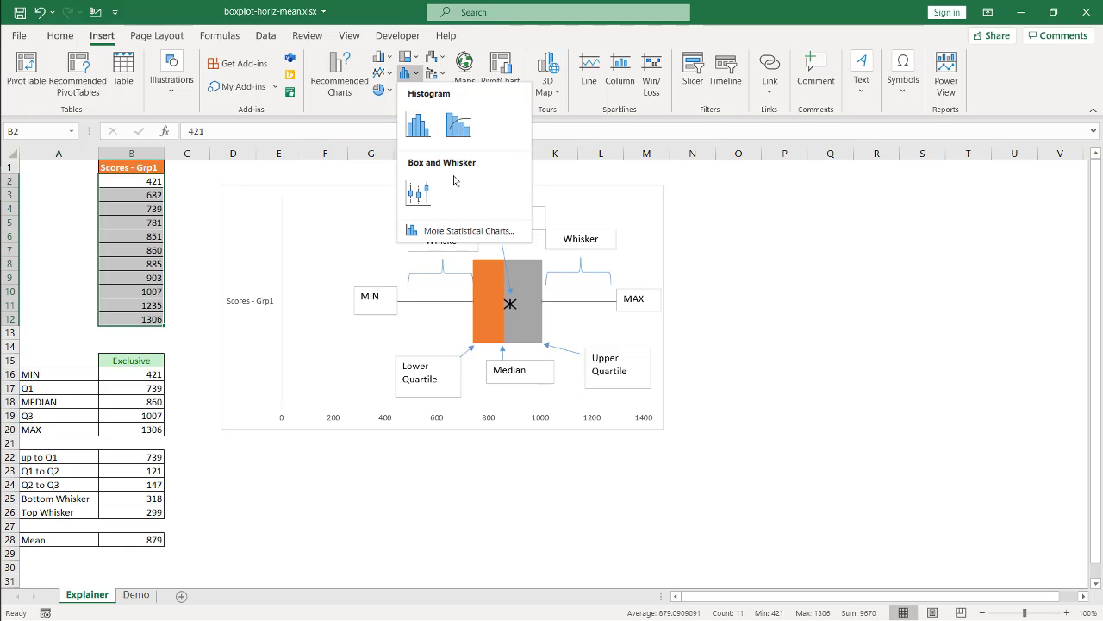
left_click(419, 193)
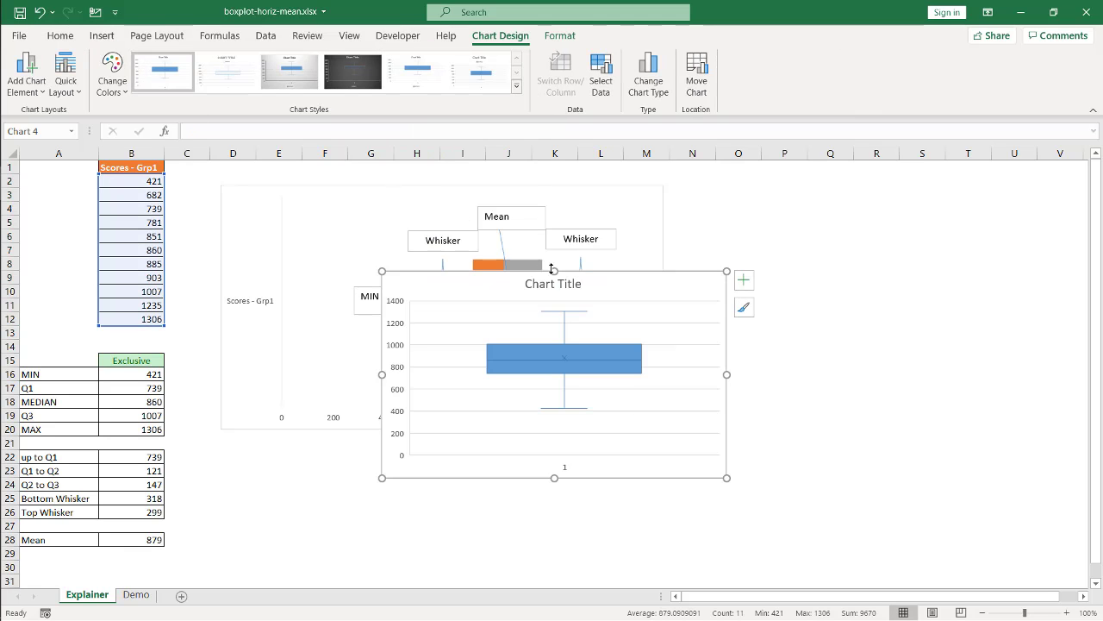
left_click_drag(555, 271, 564, 177)
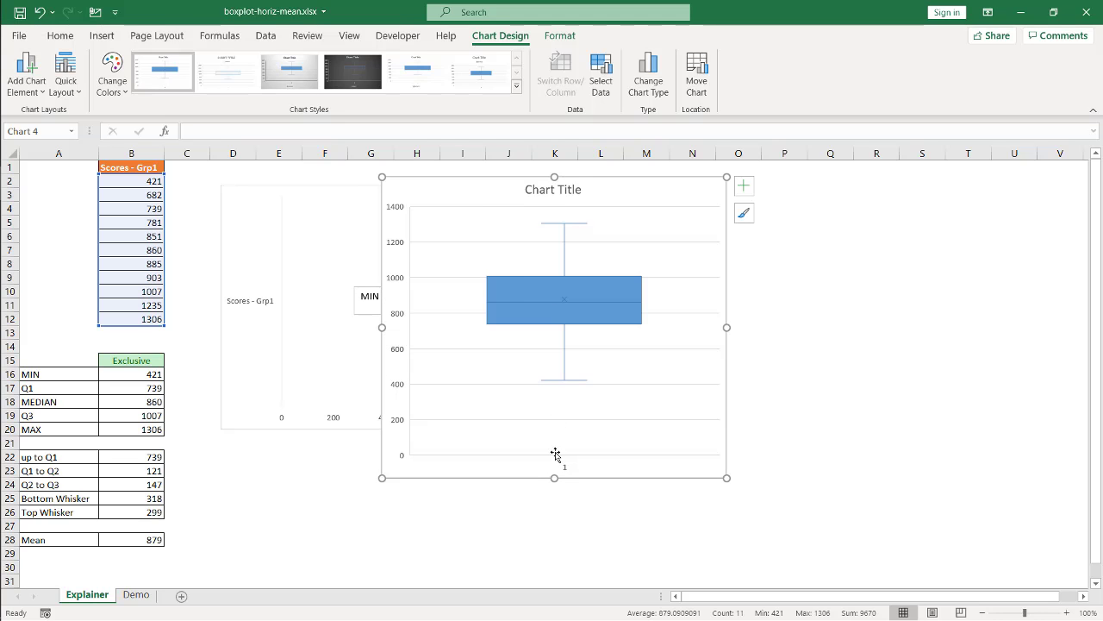
left_click_drag(555, 477, 561, 509)
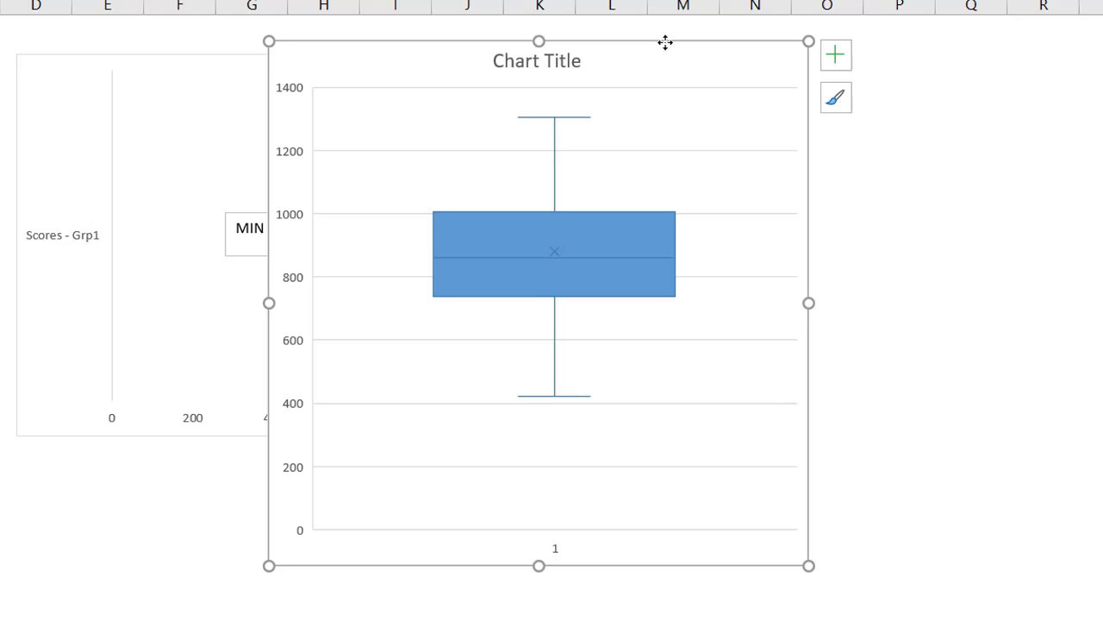
key("Delete")
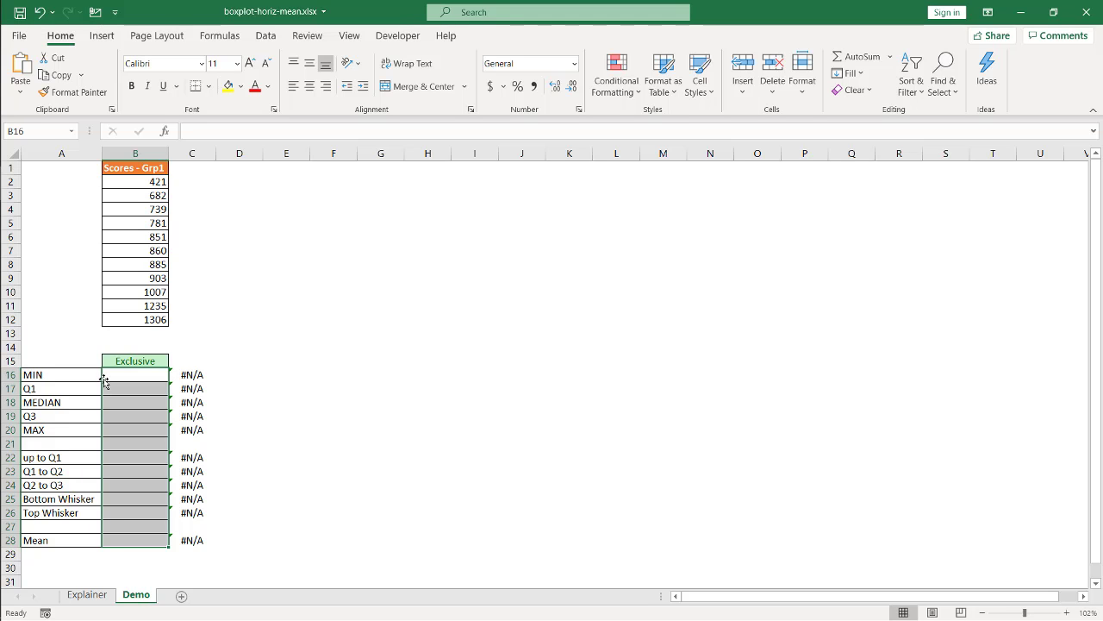
- Calculate the minimum score in B16 with a MIN formula over B2:B12
left_click(130, 374)
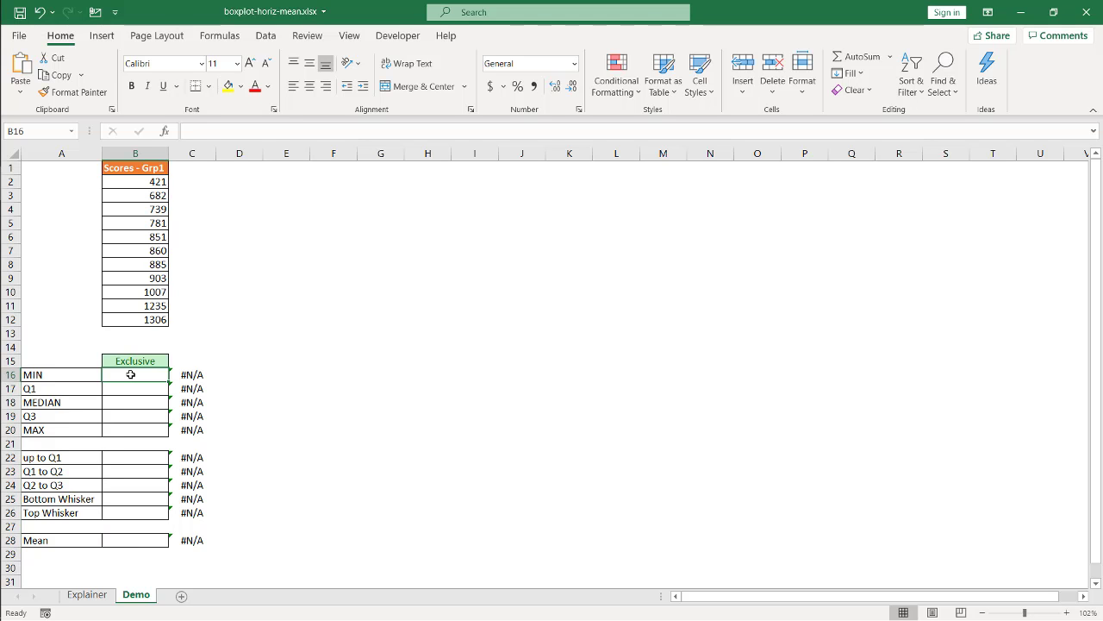
type("=min")
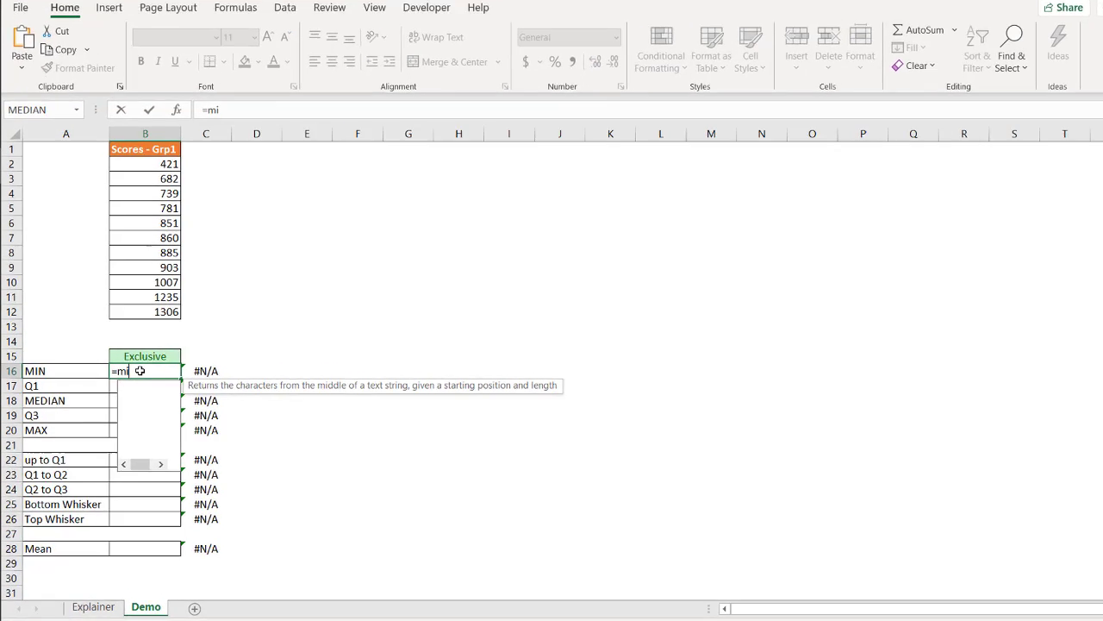
double_click(134, 392)
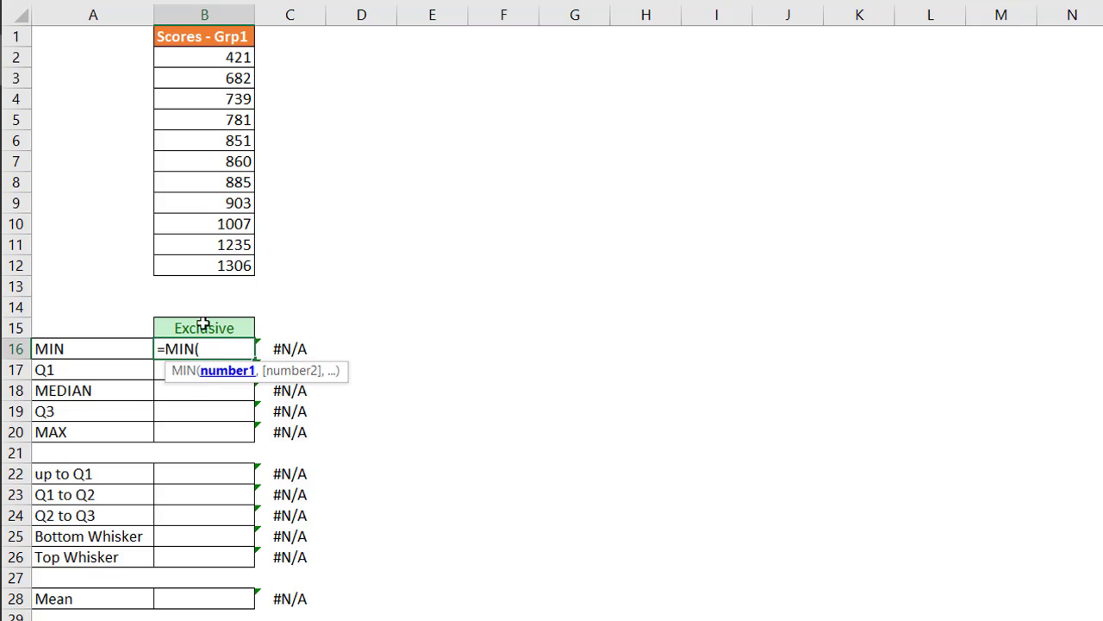
left_click_drag(215, 56, 203, 263)
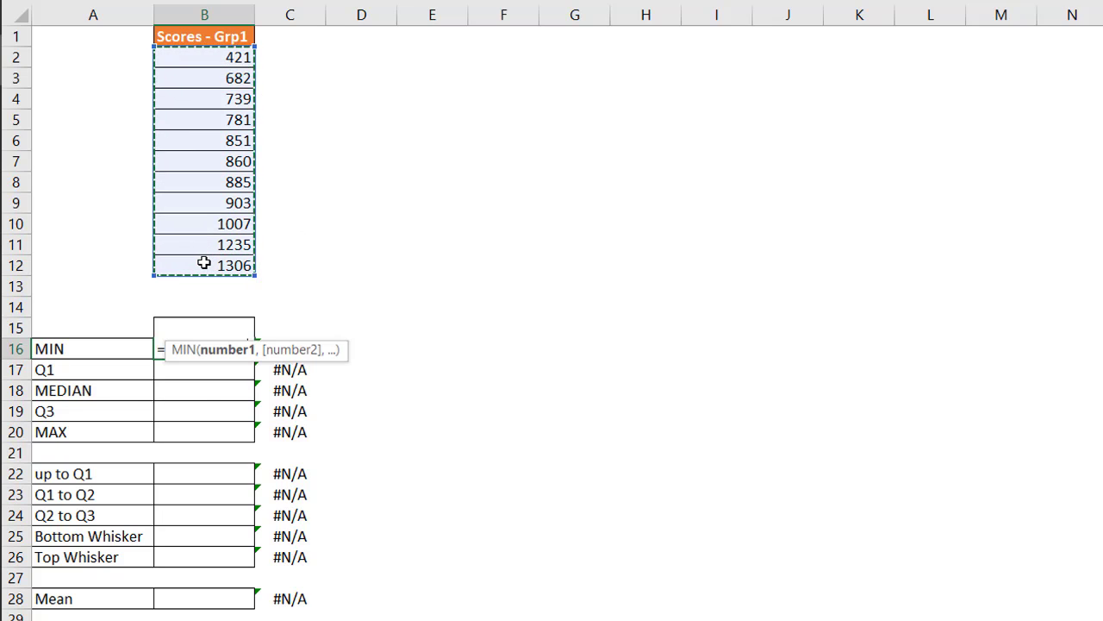
key("Return")
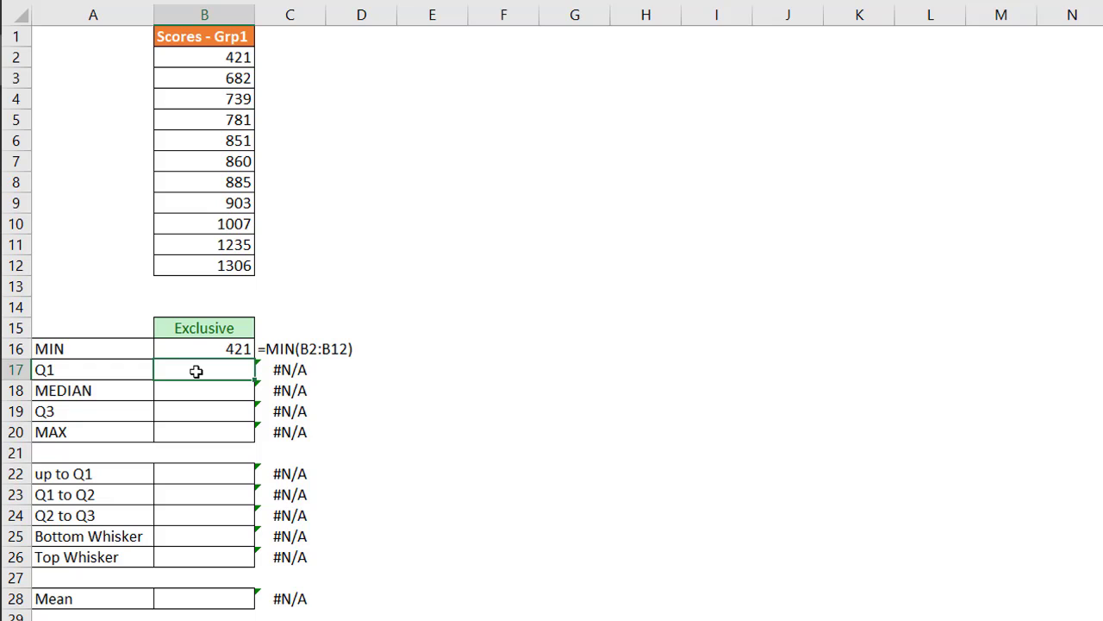
- Calculate Q1 in B17 with the formula =QUARTILE.EXC(B2:B12,1)
type("==quar")
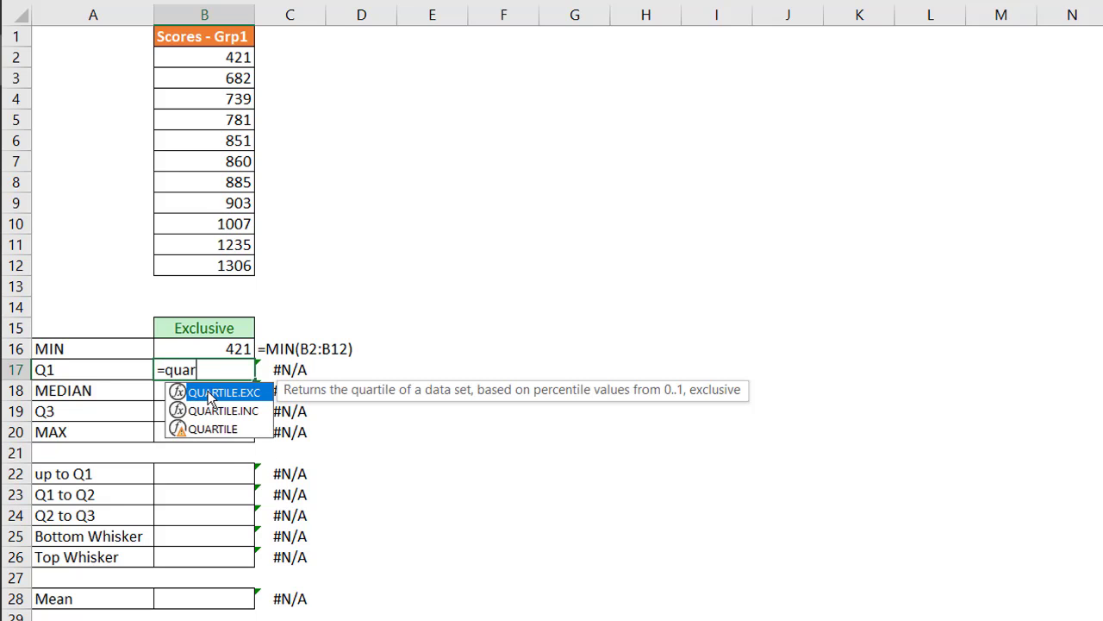
double_click(208, 390)
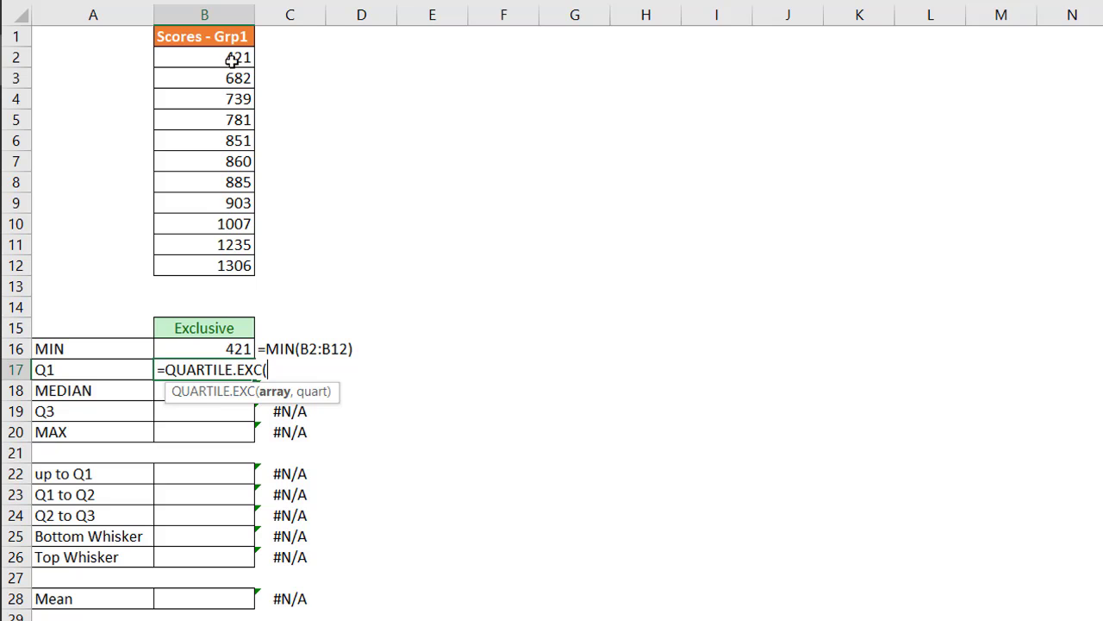
left_click_drag(231, 59, 207, 258)
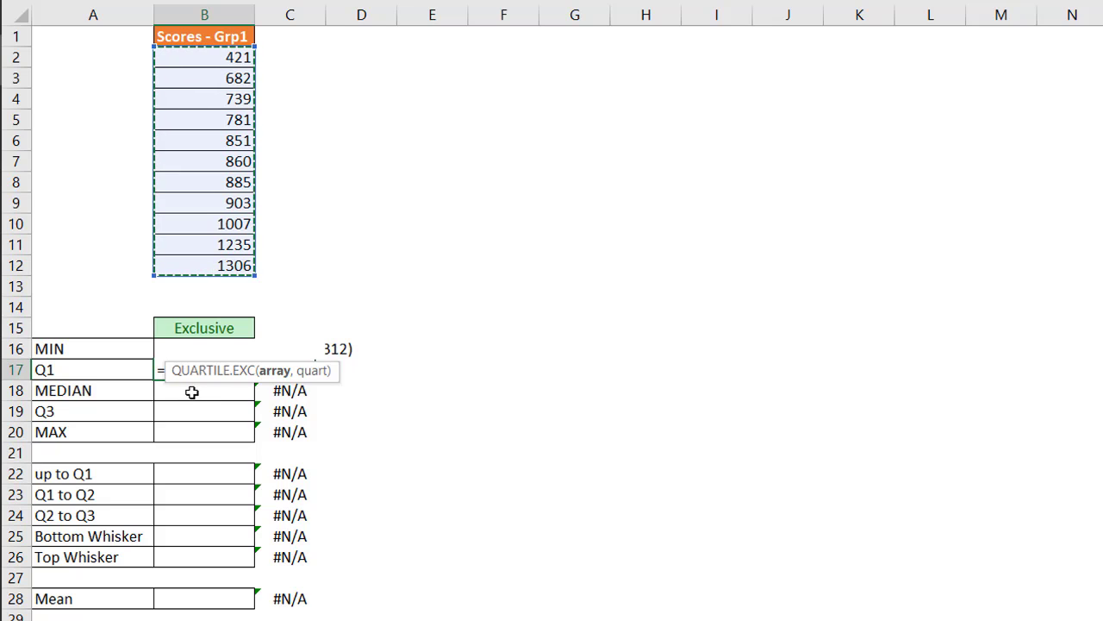
left_click_drag(231, 392, 357, 416)
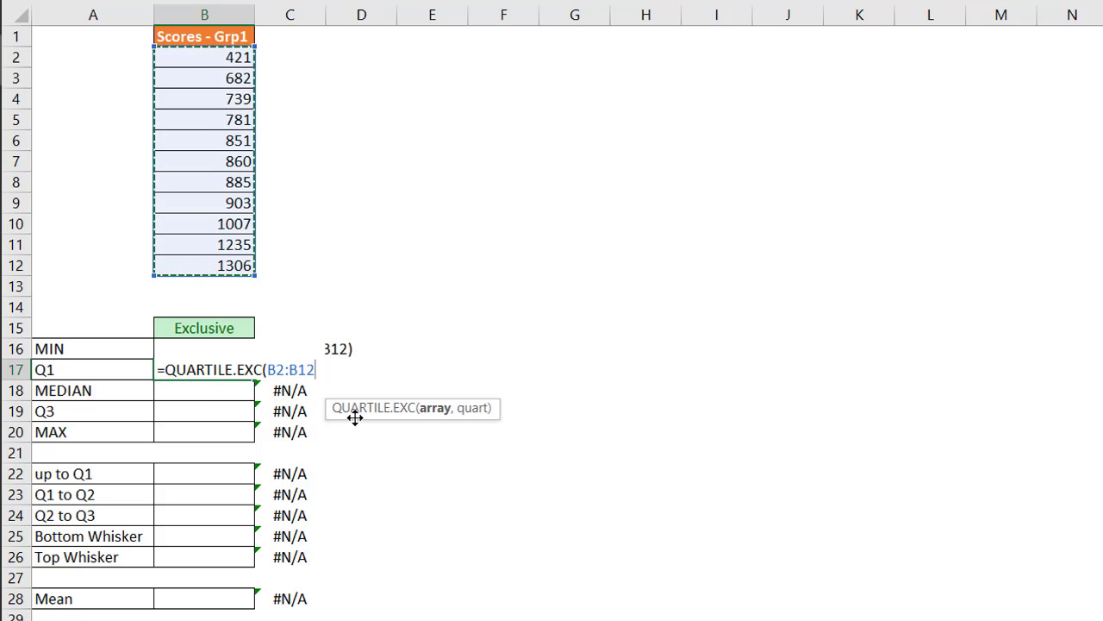
type(",")
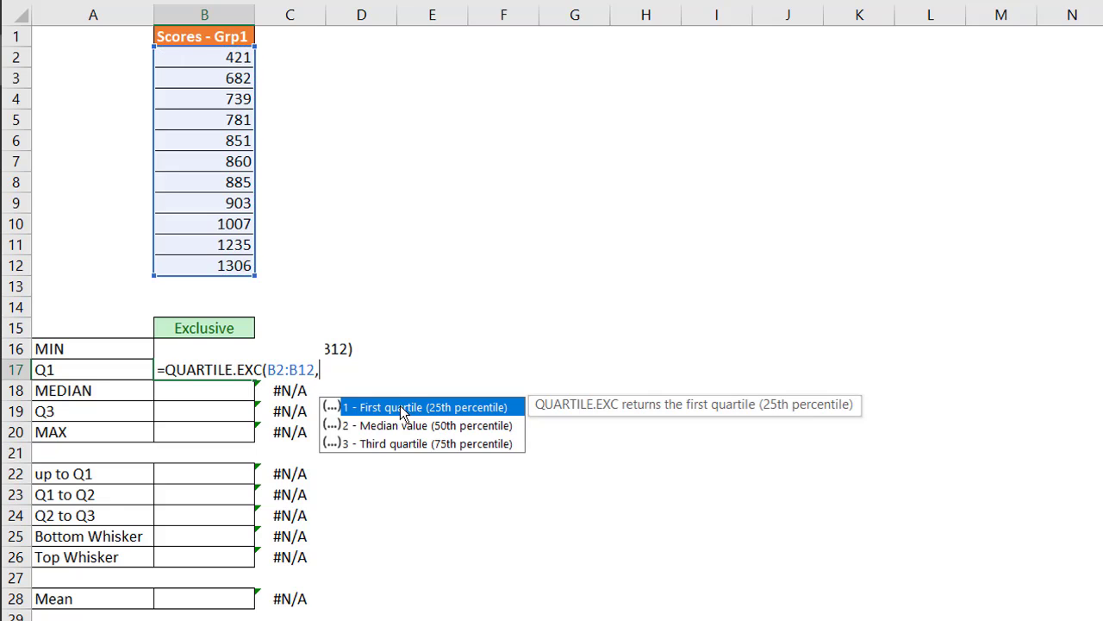
double_click(363, 406)
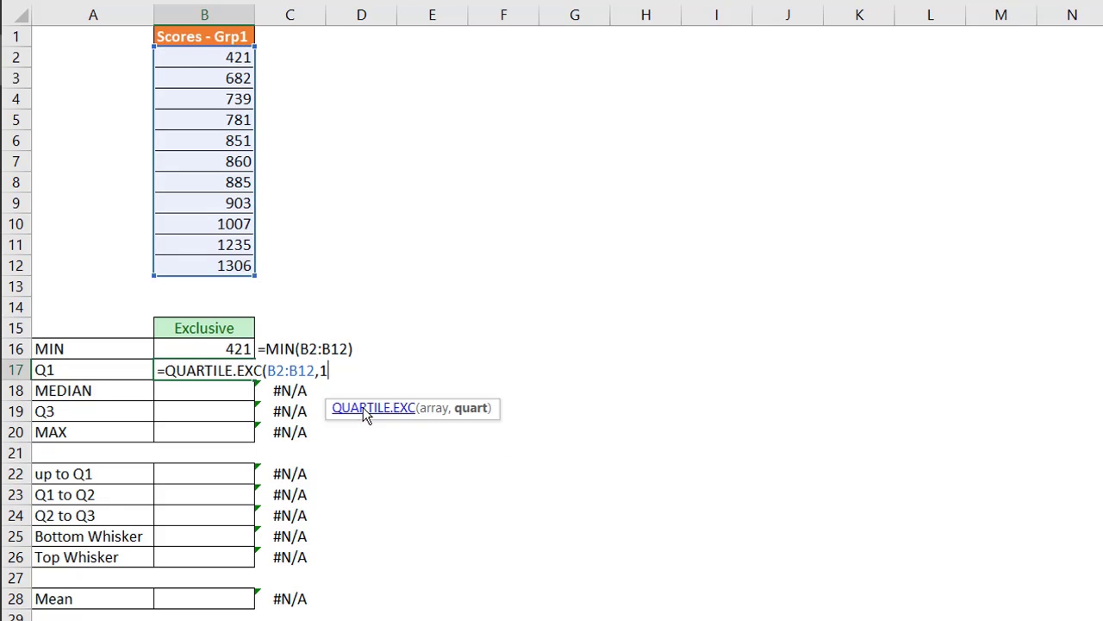
type(")")
key("Return")
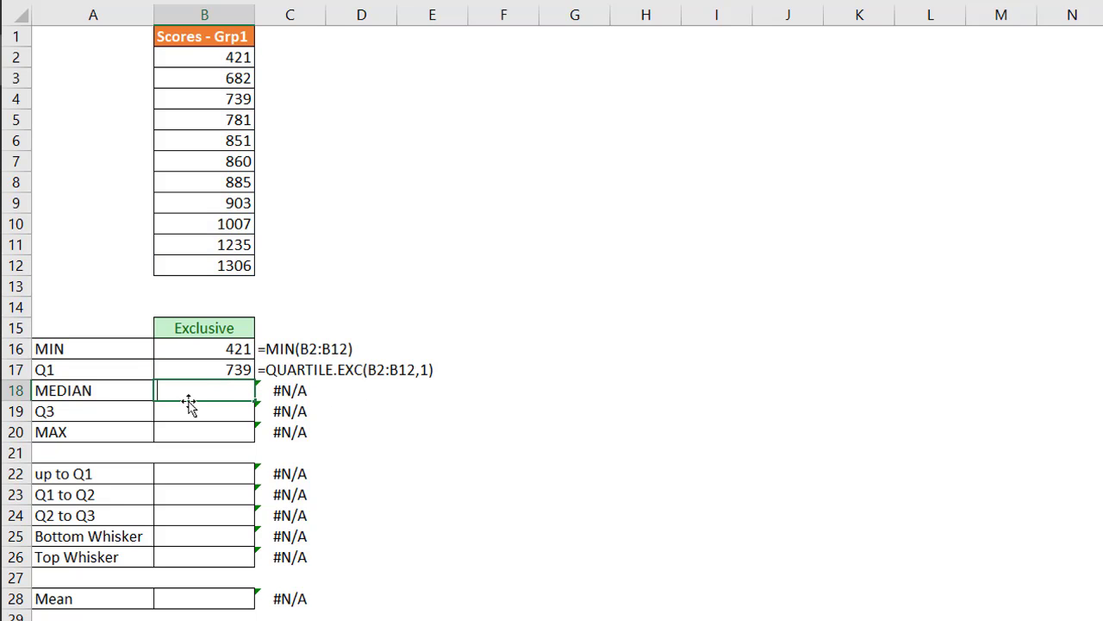
- Calculate the median in B18 with the formula =QUARTILE.EXC(B2:B12,2)
type("=q")
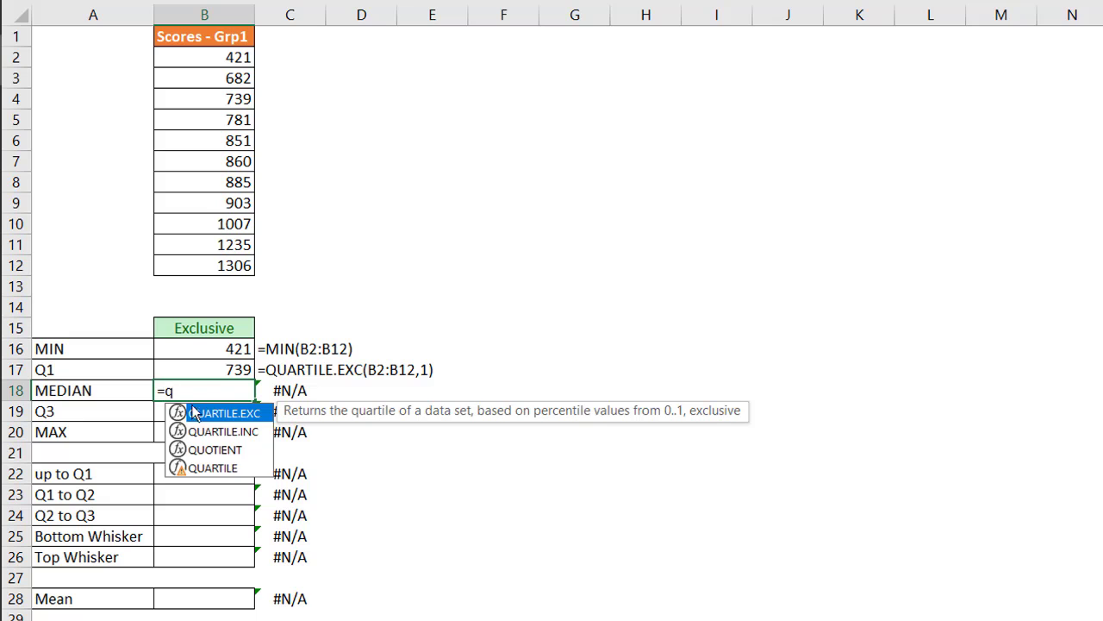
double_click(205, 416)
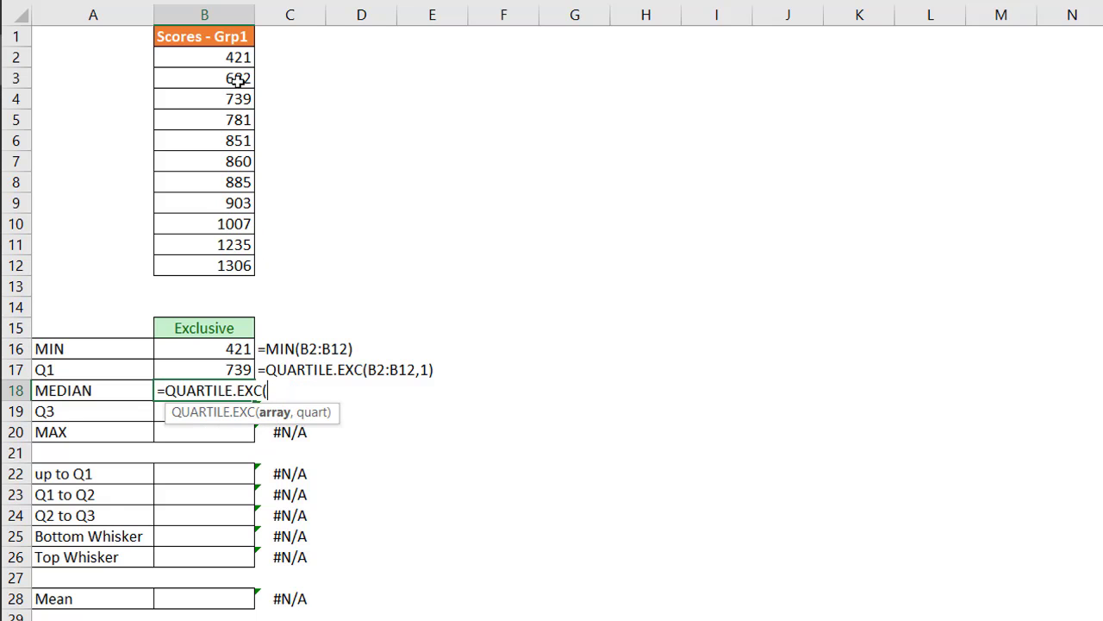
left_click_drag(216, 56, 274, 276)
type(",2")
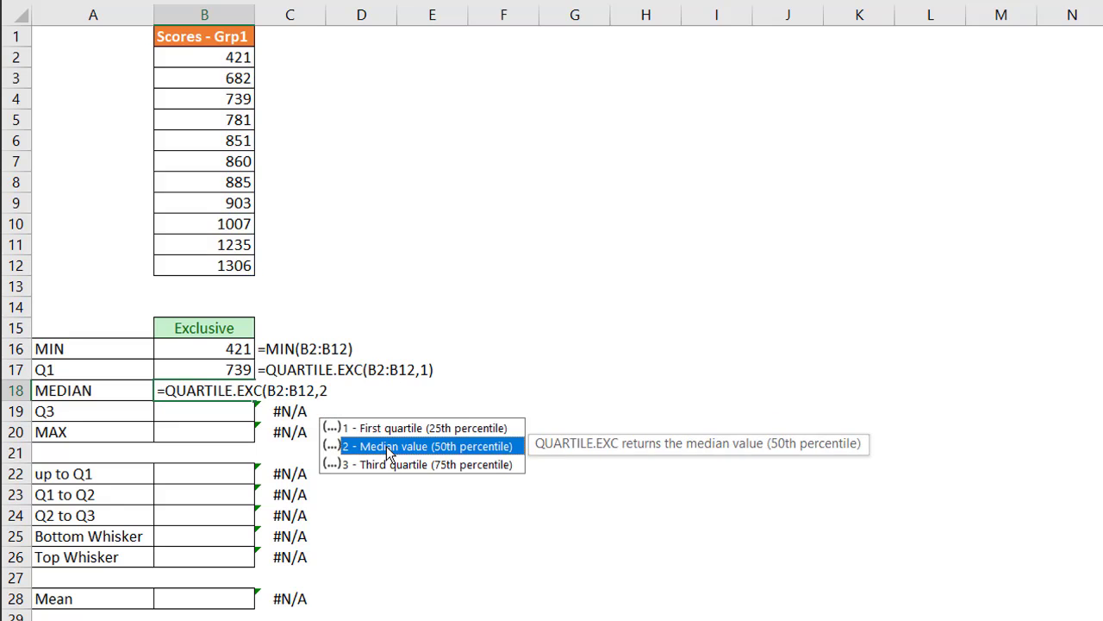
double_click(386, 445)
type(")")
key("Return")
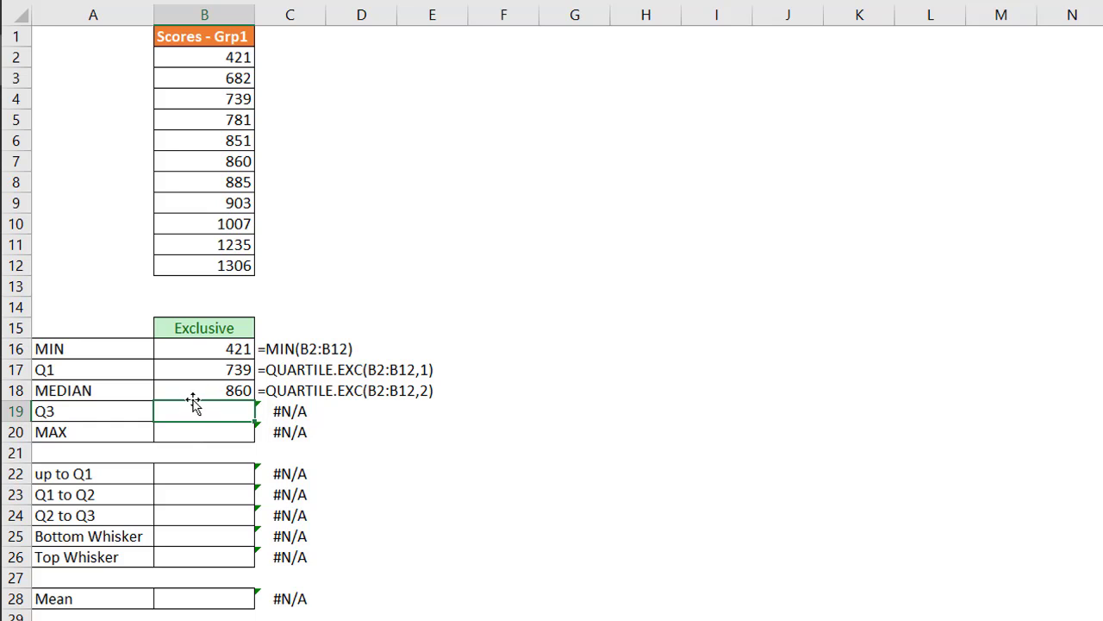
- Calculate Q3 in B19 with the formula =QUARTILE.EXC(B2:B12,3)
type("=q")
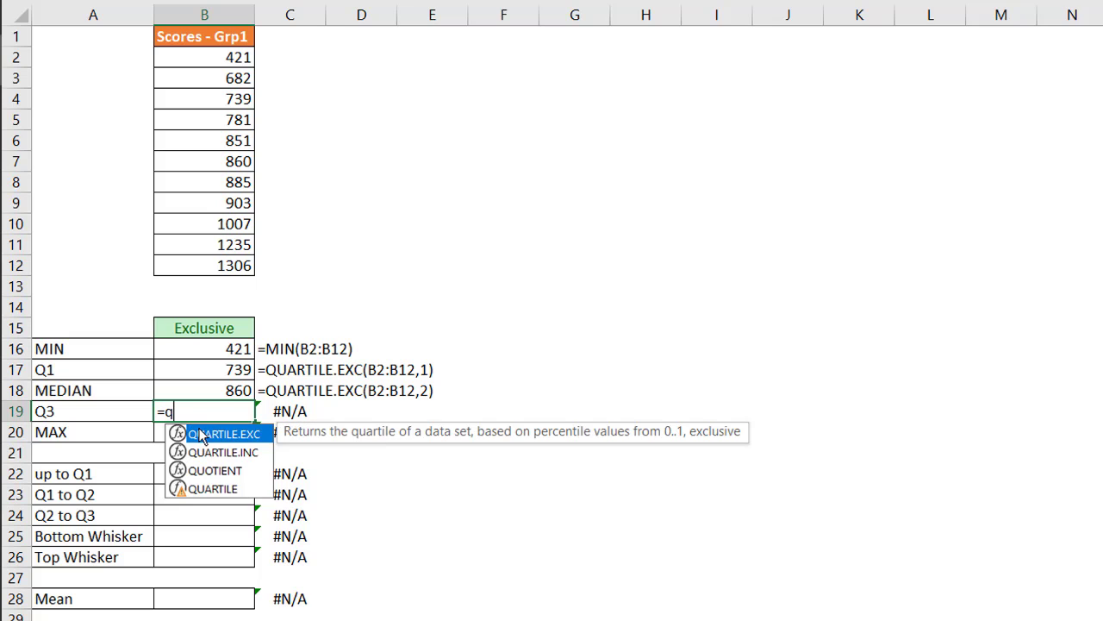
double_click(203, 433)
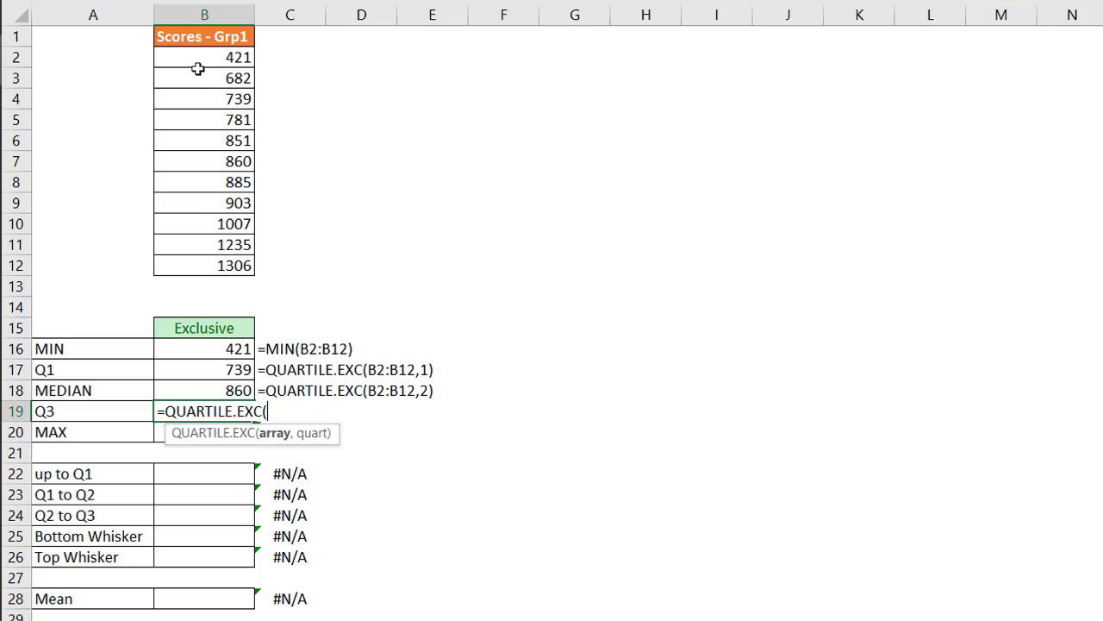
left_click_drag(198, 61, 200, 259)
type(",")
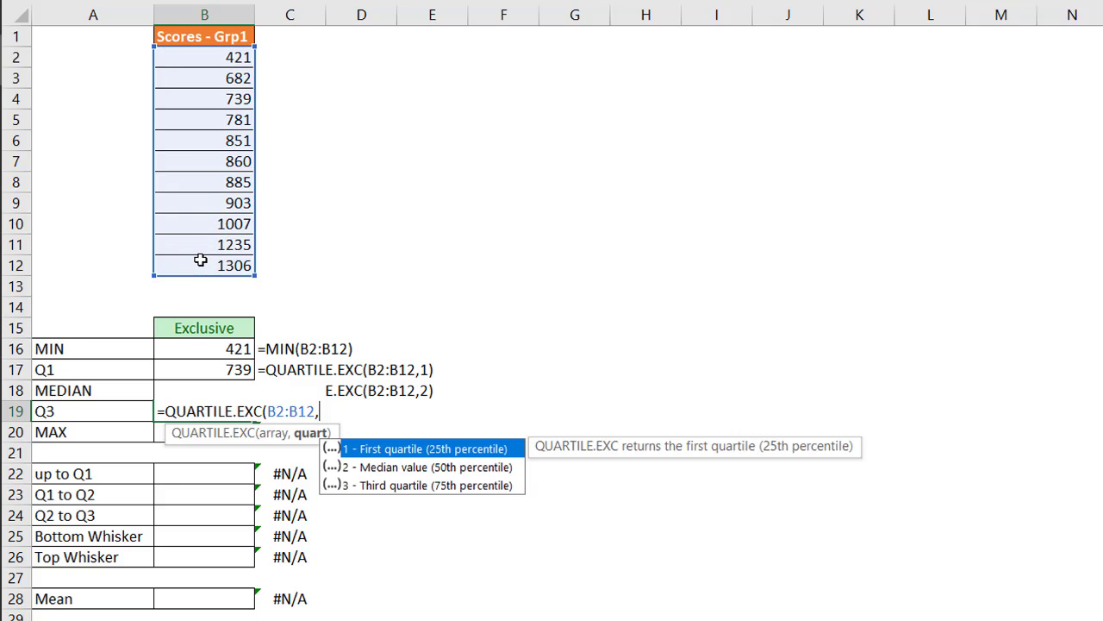
left_click(403, 484)
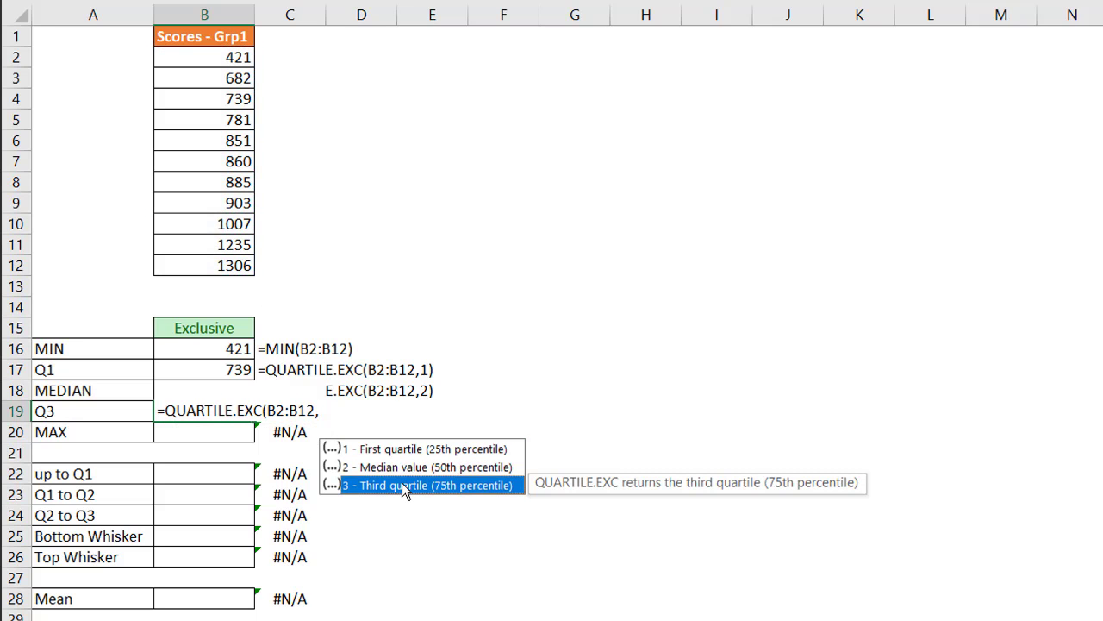
double_click(401, 485)
type(")")
key("Return")
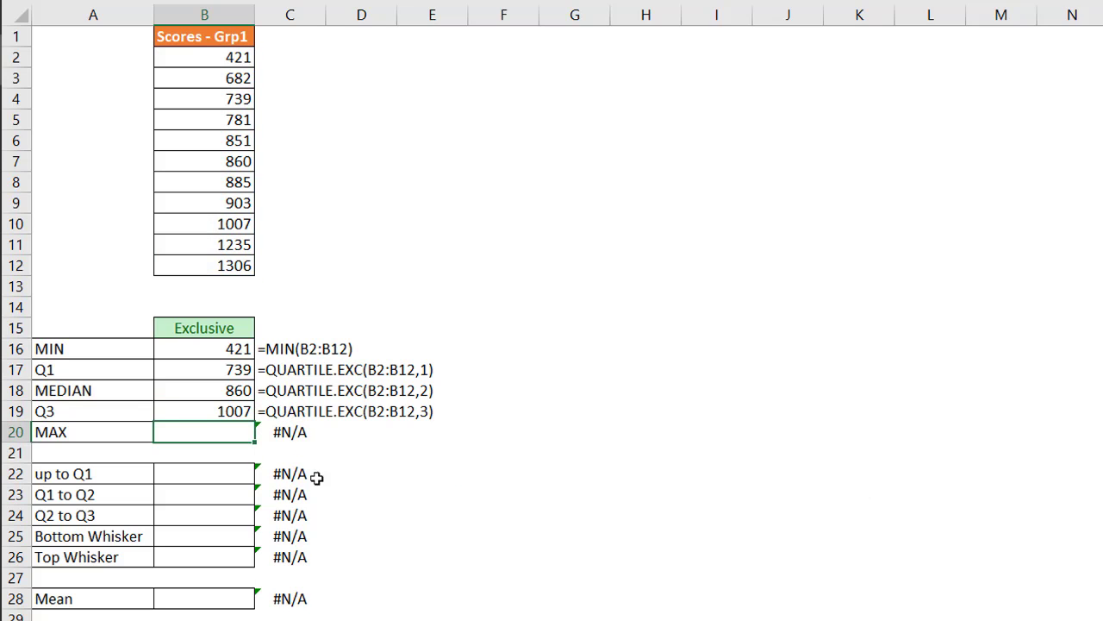
- Calculate the maximum score in B20 with a MAX formula over B2:B12
type("=max(")
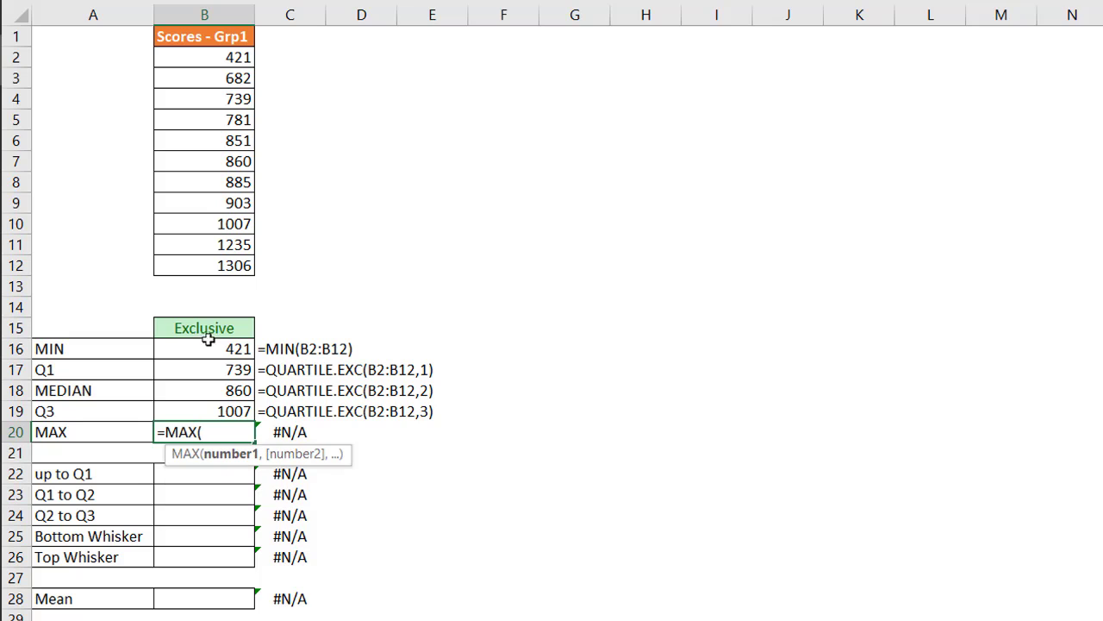
left_click_drag(203, 62, 193, 256)
key("Return")
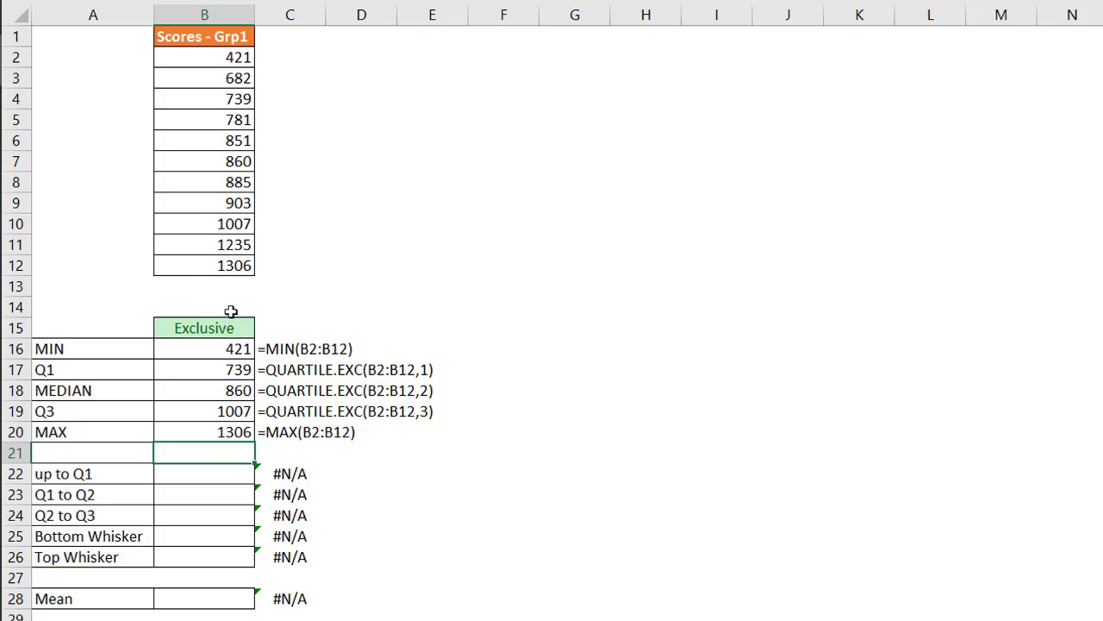
- Fill the "up to Q1" cell B22 on the Demo sheet with a reference to the Q1 value, =B17
key("Down")
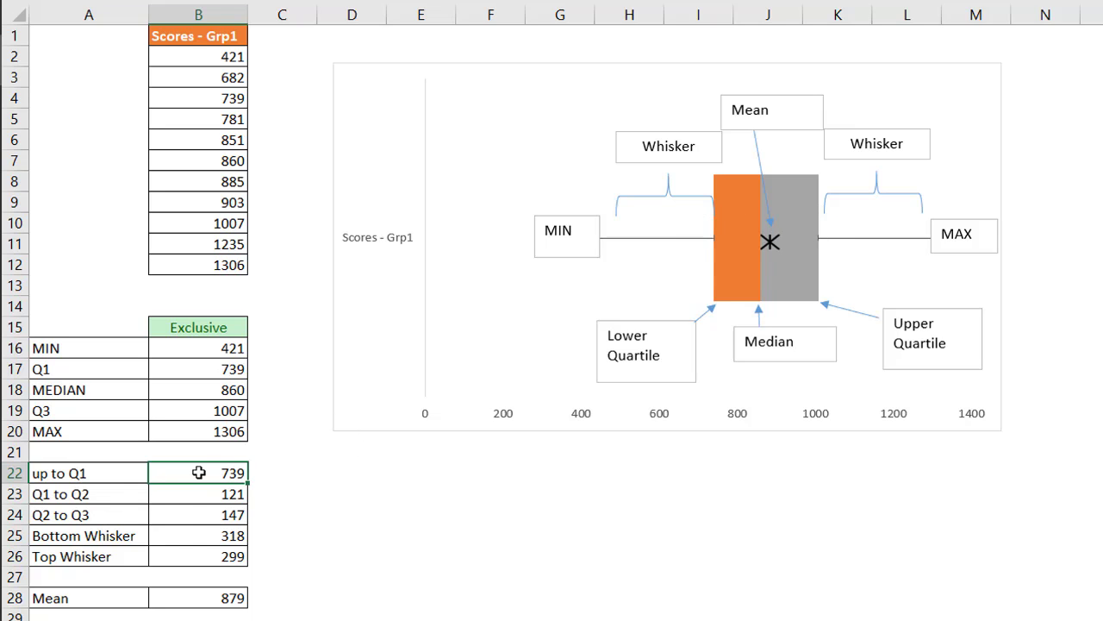
left_click(194, 536)
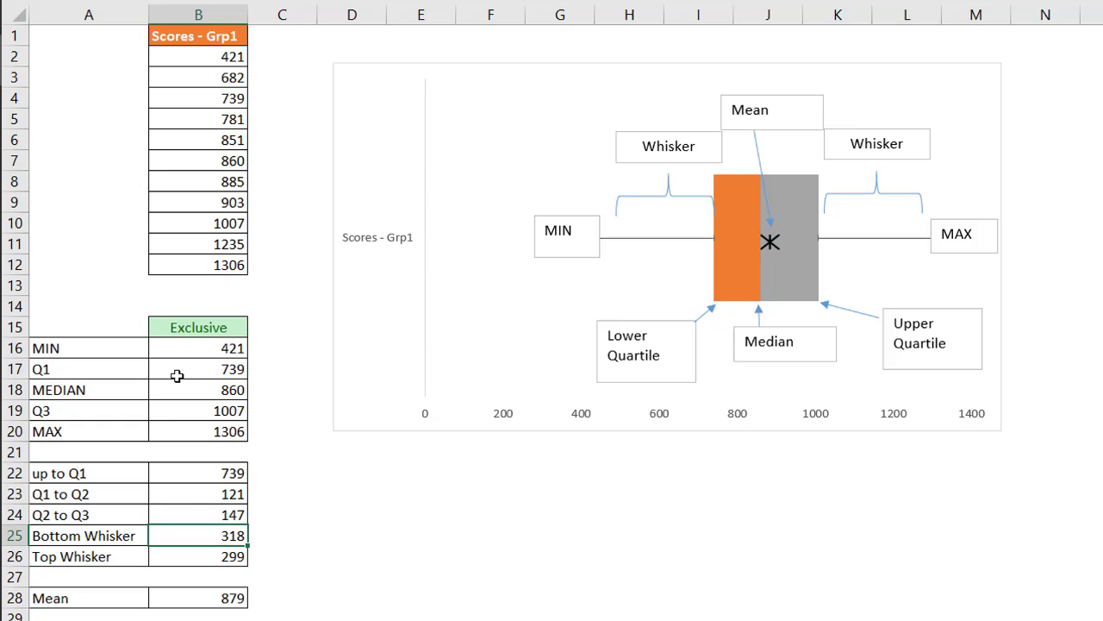
left_click(202, 555)
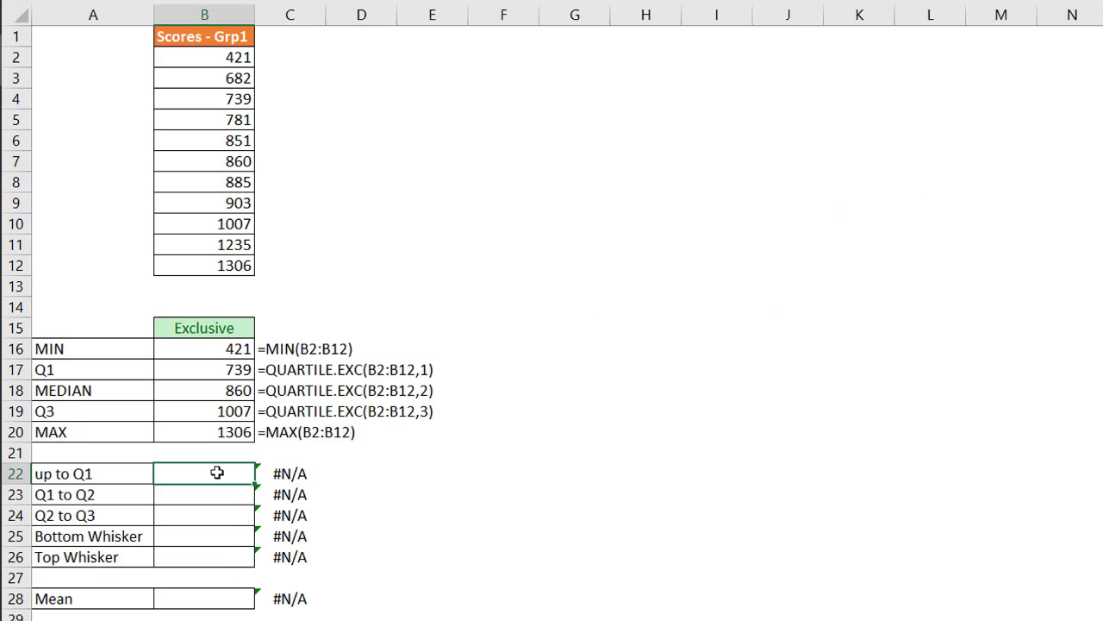
left_click(205, 369)
key("Return")
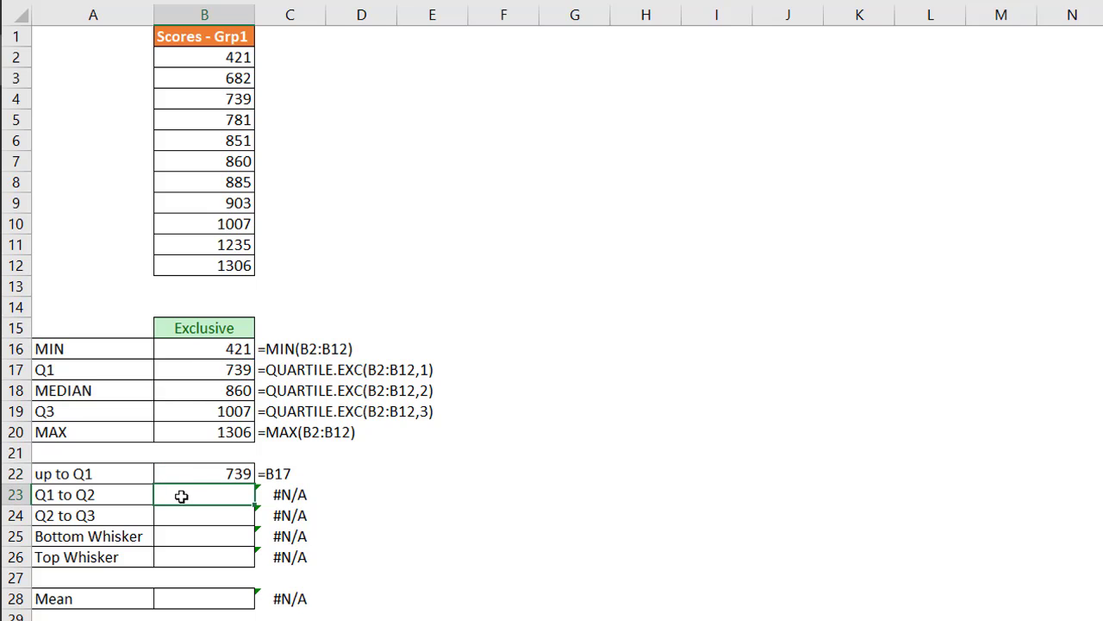
- Calculate the "Q1 to Q2" segment in B23 as the median minus Q1, =B18-B17
type("=")
left_click(193, 391)
type("=")
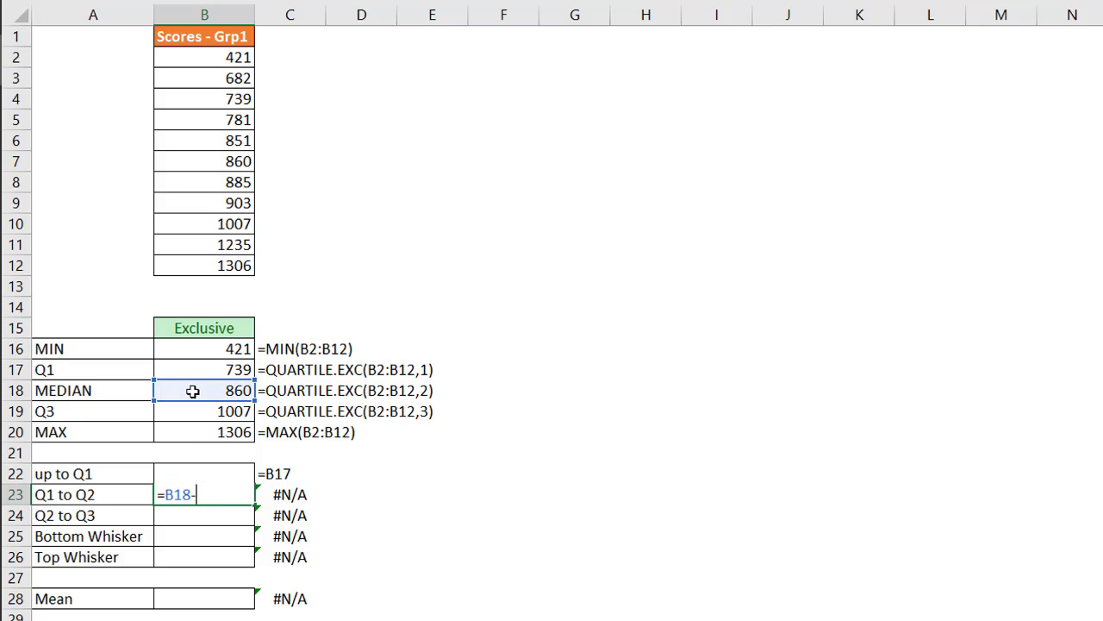
left_click(193, 368)
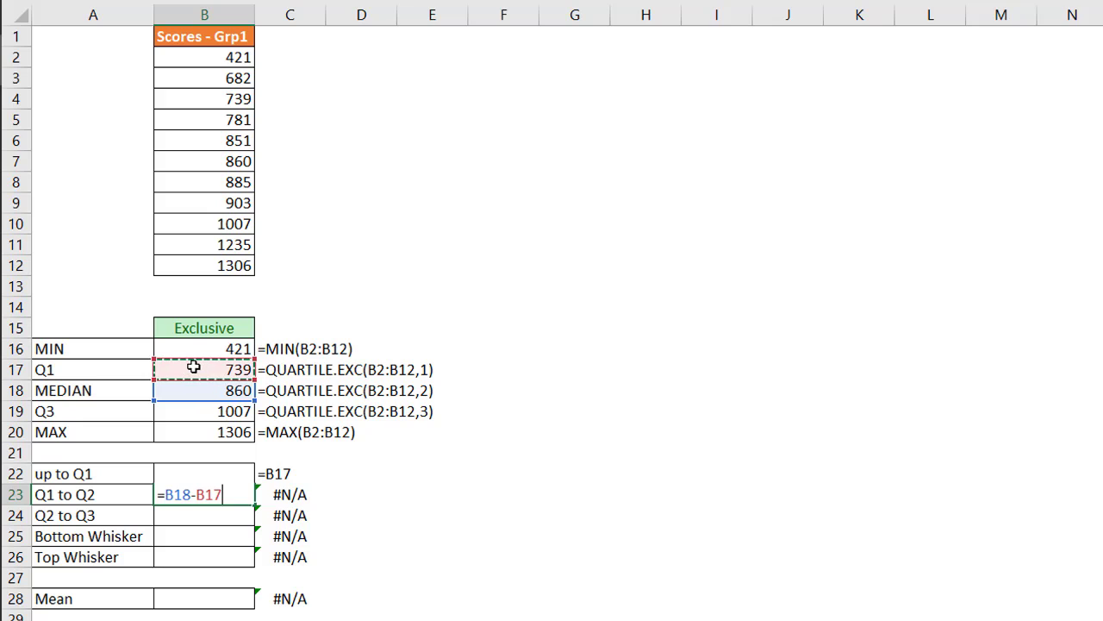
key("Return")
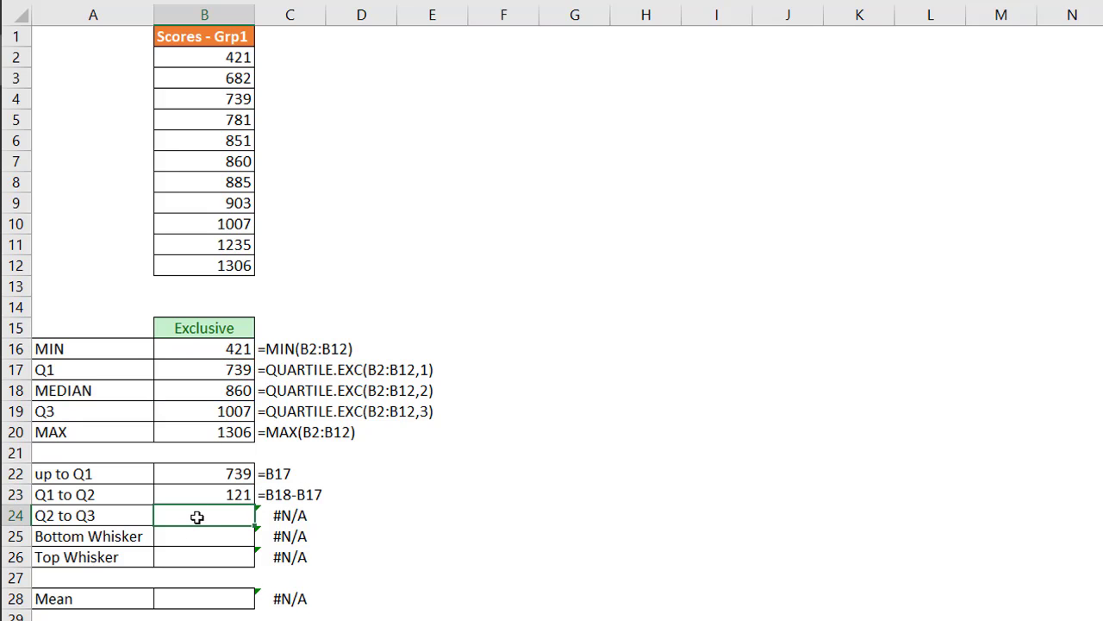
- Calculate the "Q2 to Q3" segment in B24 as Q3 minus the median, =B19-B18
type("=")
left_click(218, 411)
type("-")
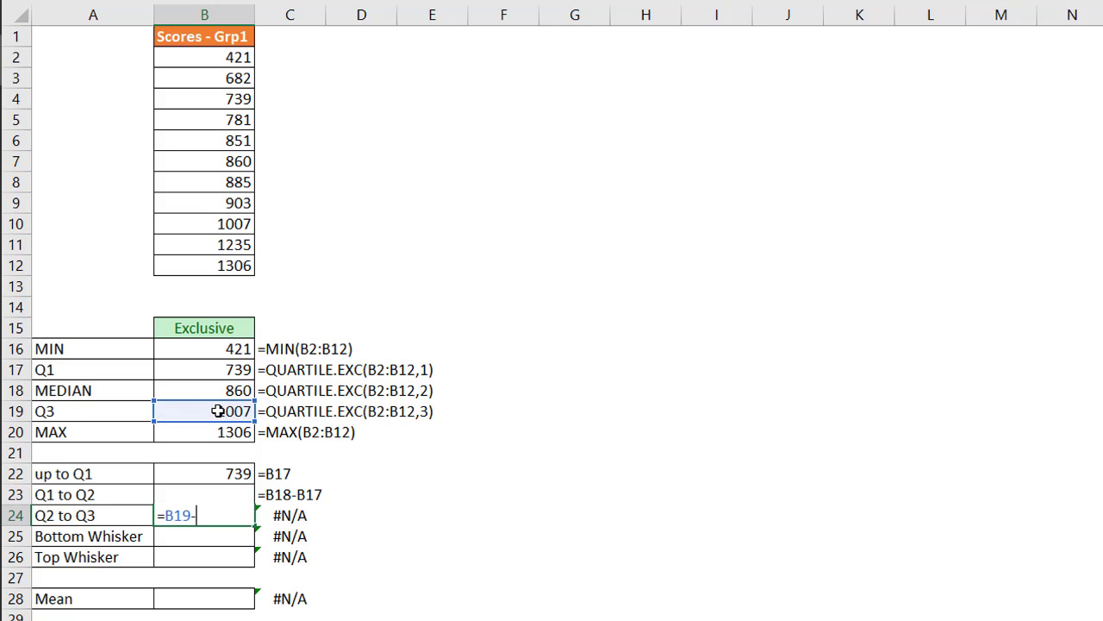
left_click(216, 391)
key("Return")
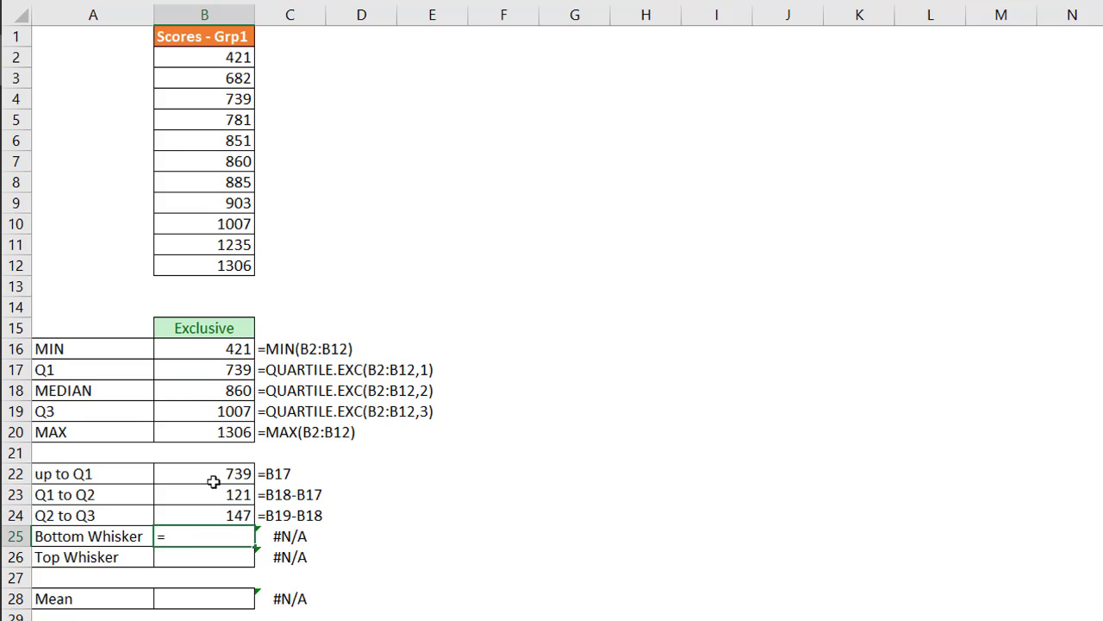
- Calculate the Bottom Whisker length in B25 as Q1 minus the minimum, =B17-B16
left_click(184, 373)
type("-")
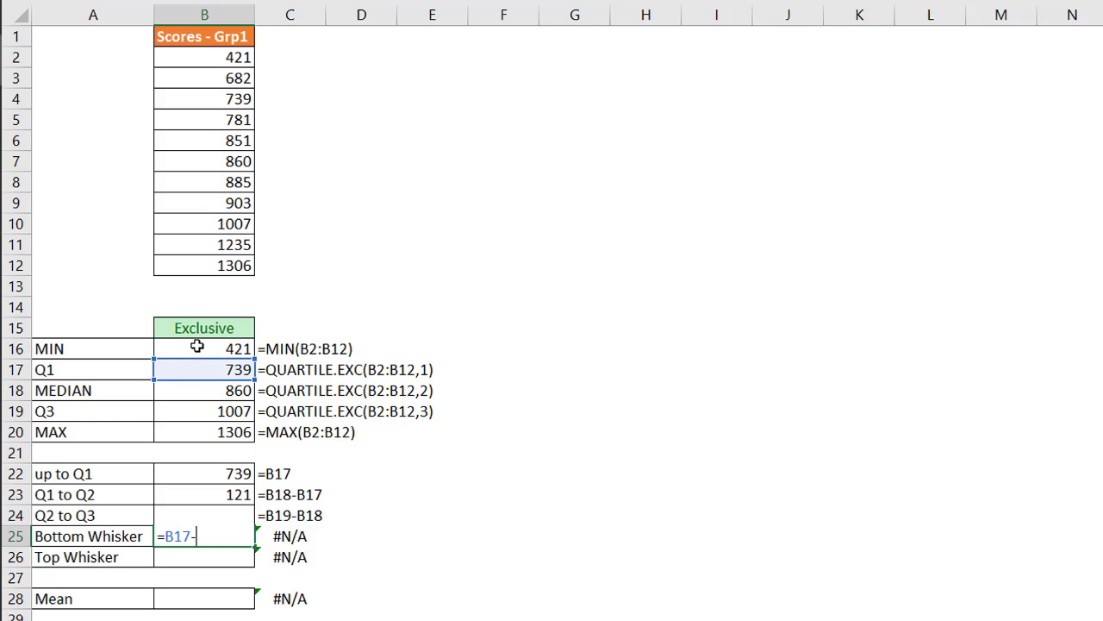
left_click(195, 348)
key("Return")
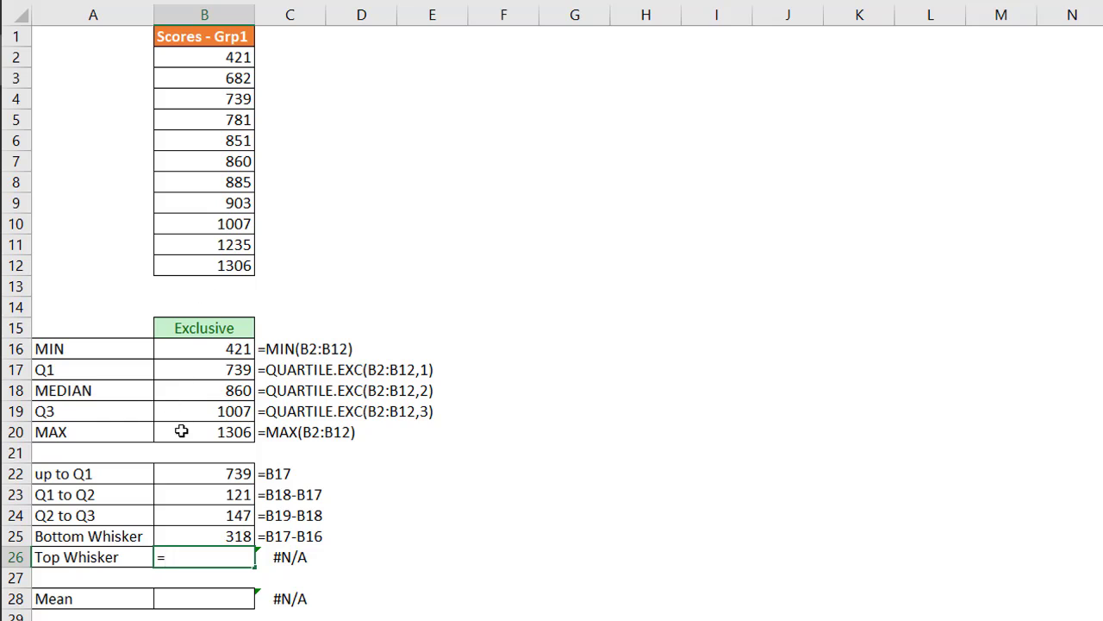
- Calculate the Top Whisker length in B26 as the maximum minus Q3, =B20-B19
type("=")
left_click(181, 432)
type("-")
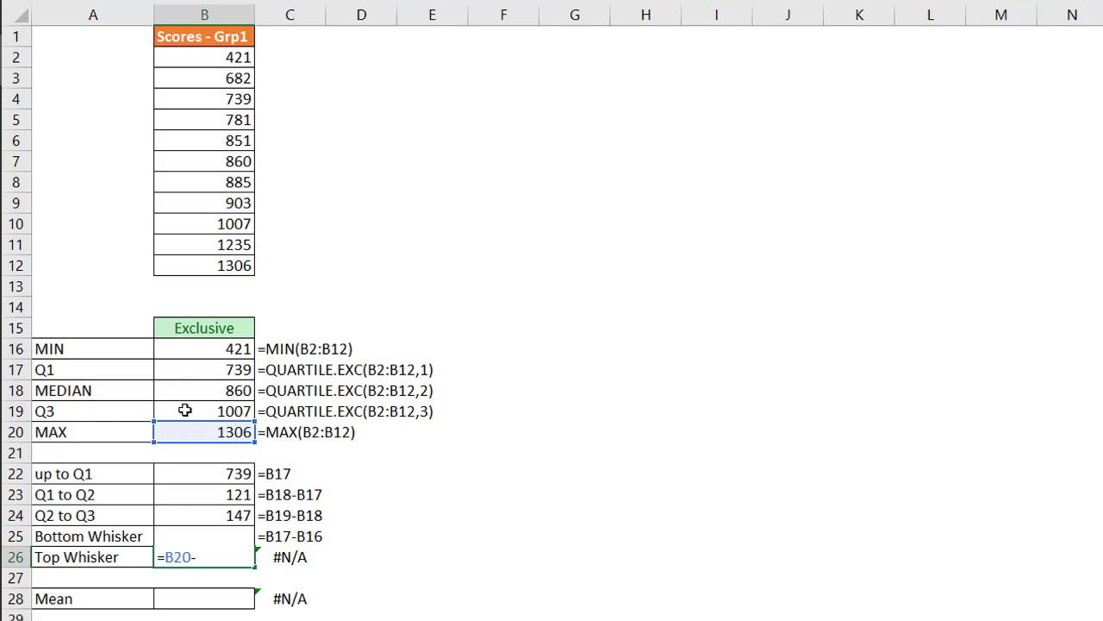
left_click(184, 411)
key("Return")
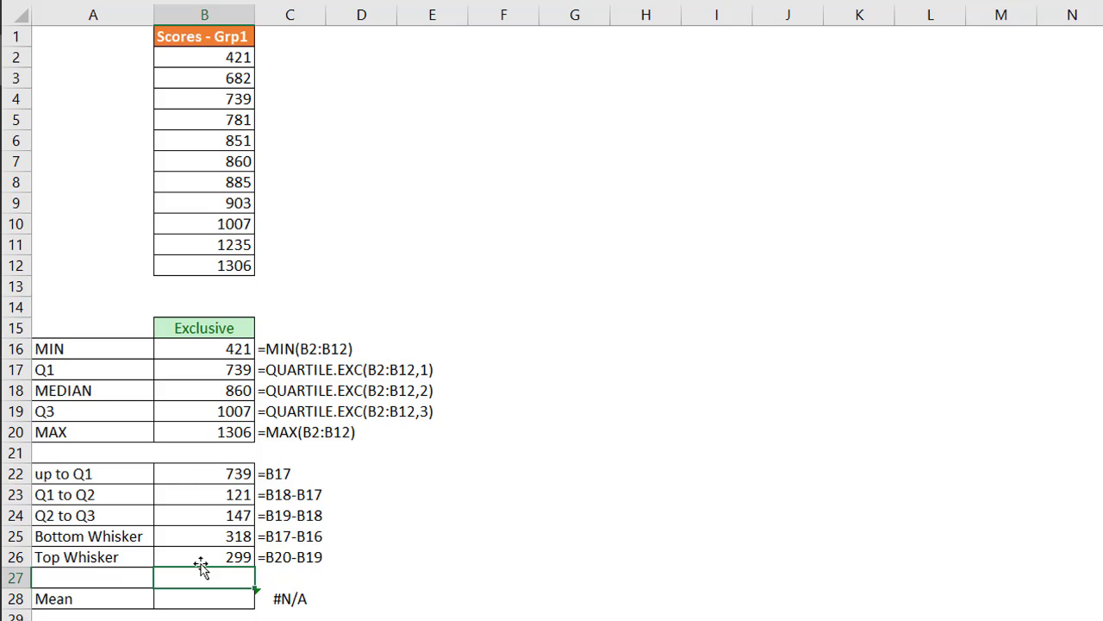
- Calculate the mean of the scores in B28 with the formula =AVERAGE(B2:B12)
left_click(190, 596)
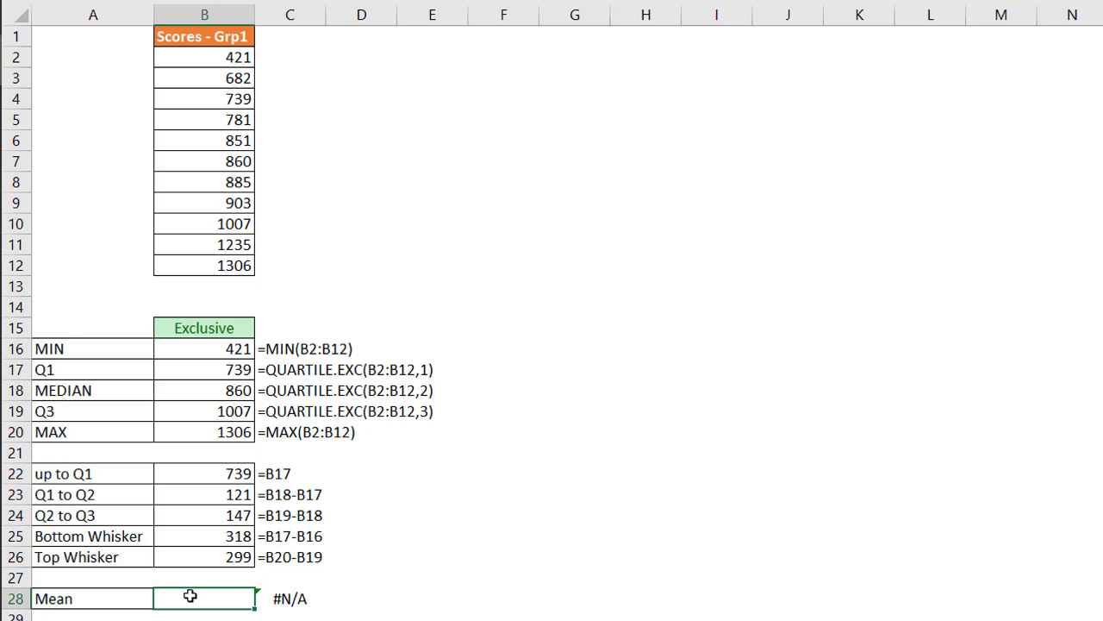
type("=ave")
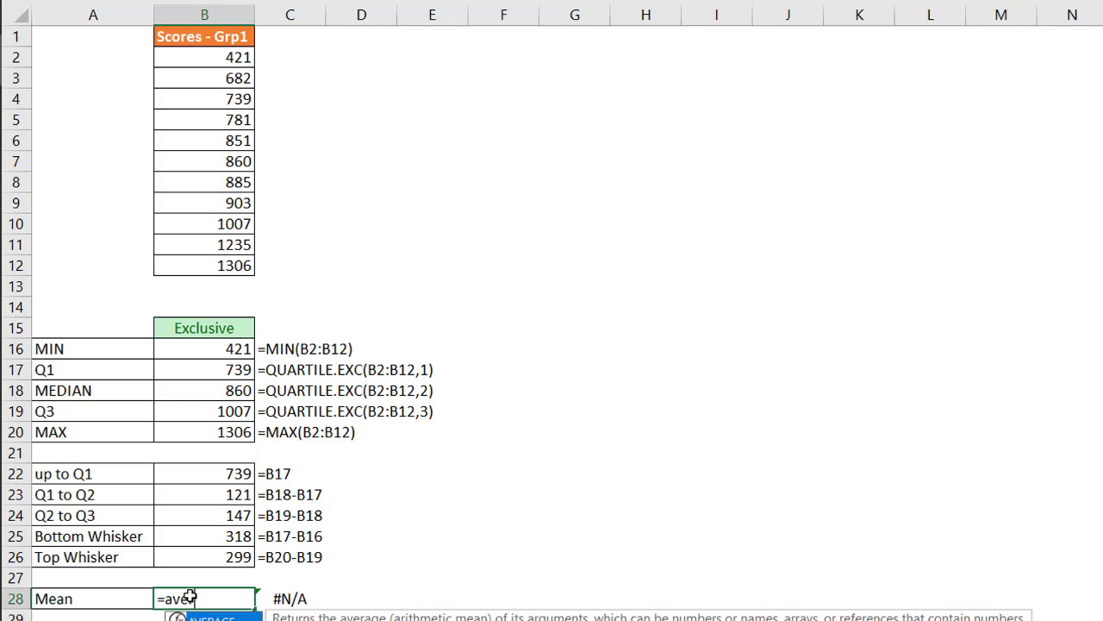
type("rag")
key("Tab")
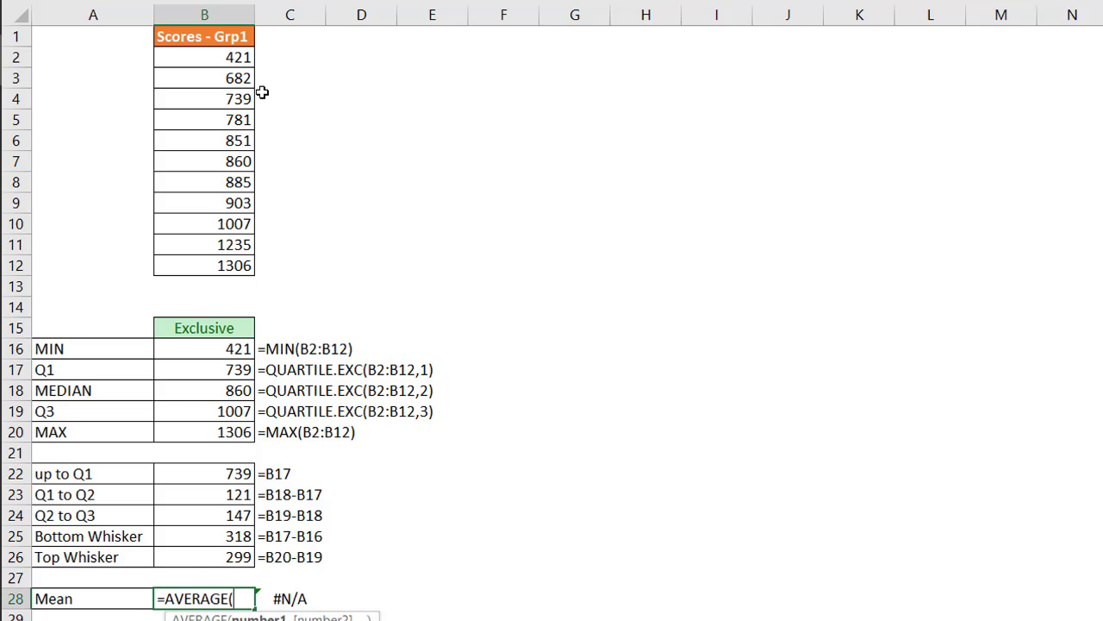
left_click_drag(213, 52, 206, 262)
key("Return")
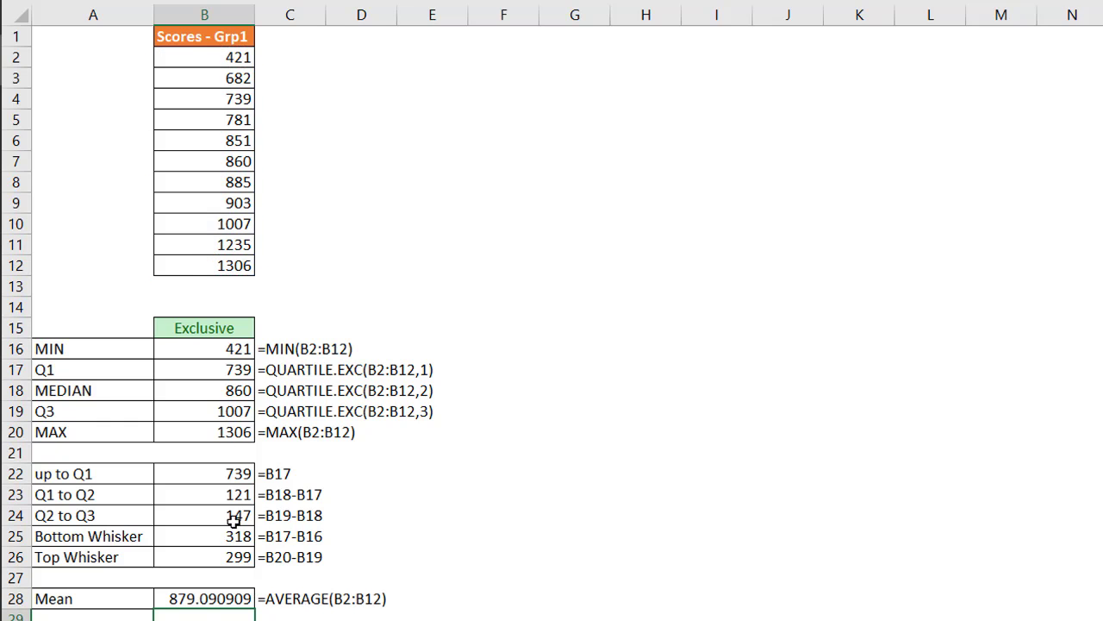
- Round the mean in B28 to a whole number by changing its formula to =ROUND(AVERAGE(B2:B12),0)
left_click(221, 594)
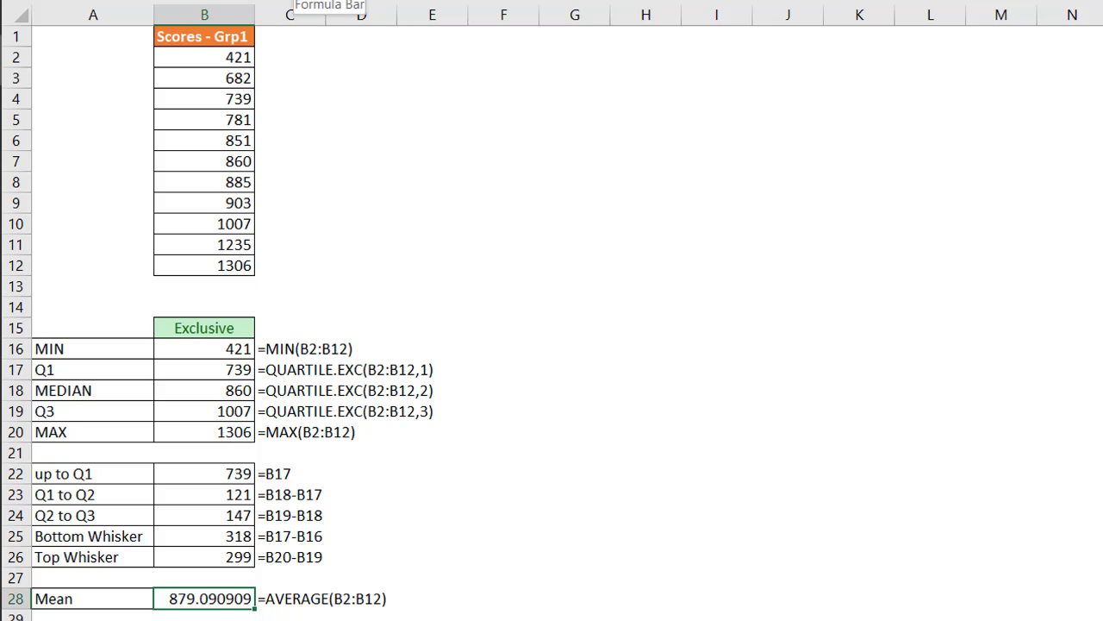
left_click(293, 2)
type("roundAVERA")
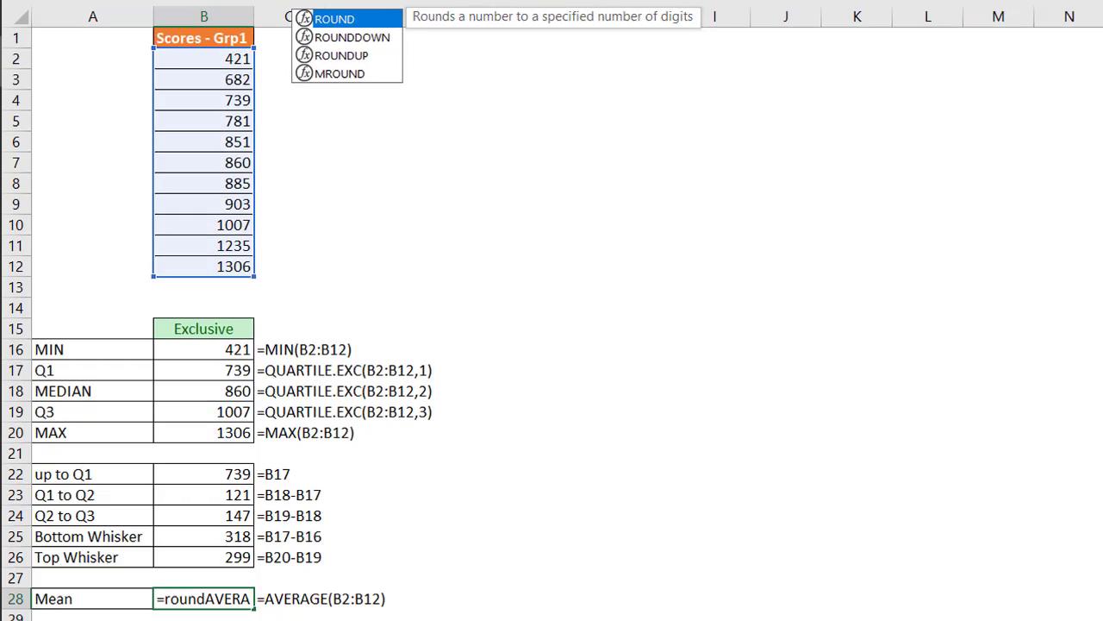
key("Tab")
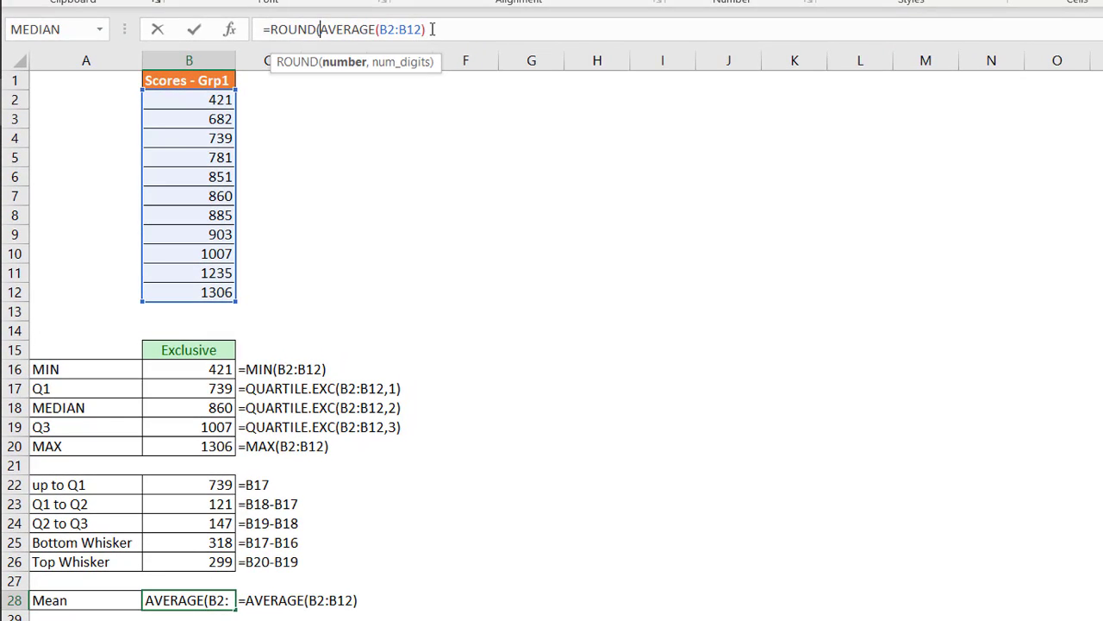
left_click(432, 30)
type(",0)")
key("Return")
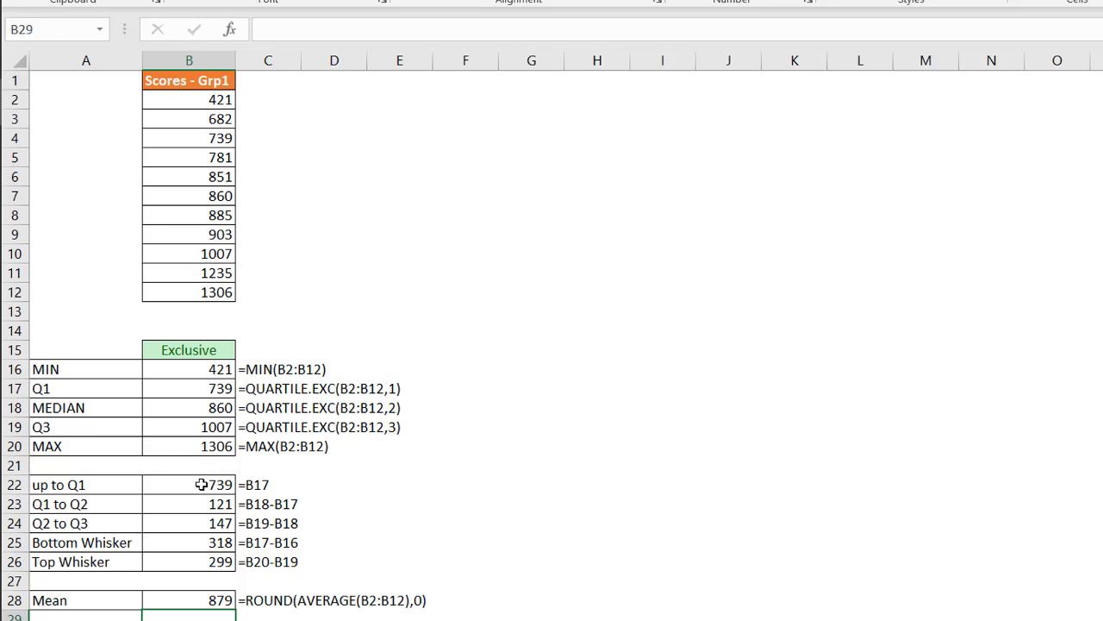
- Insert a 2-D stacked bar chart from B22:B24 and switch its rows and columns to stack the three values in one bar
left_click_drag(203, 486, 201, 559)
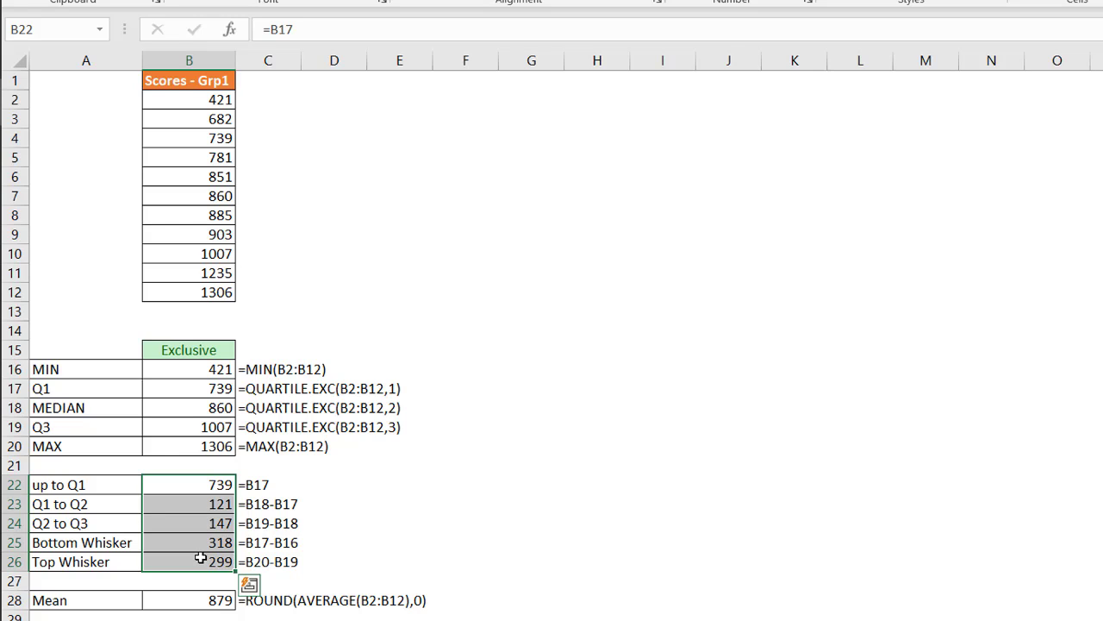
left_click(183, 617)
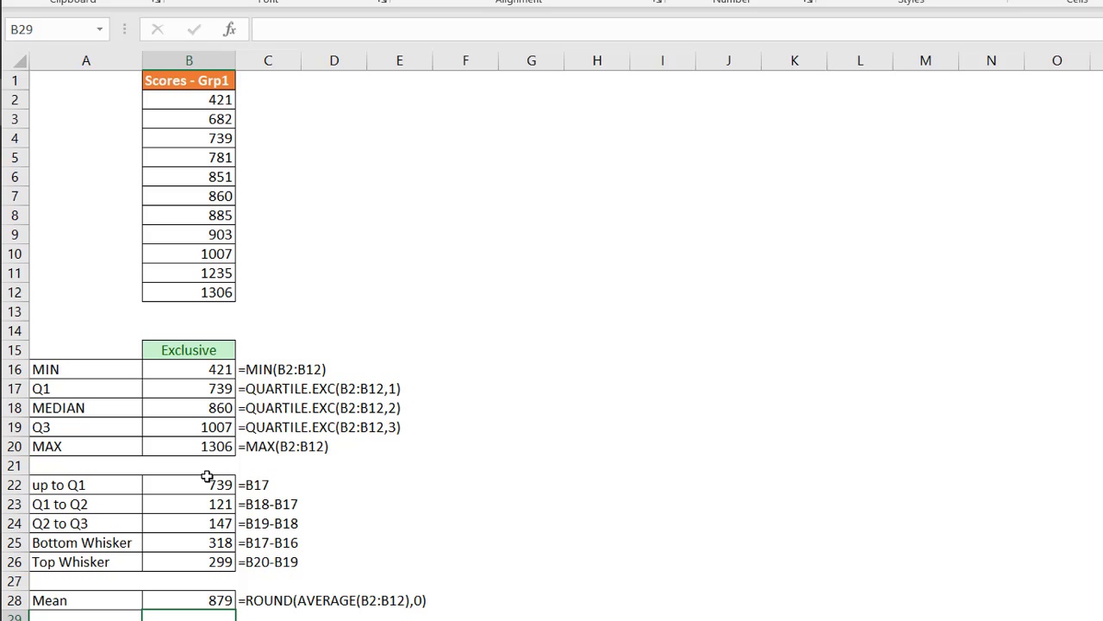
left_click_drag(192, 485, 190, 521)
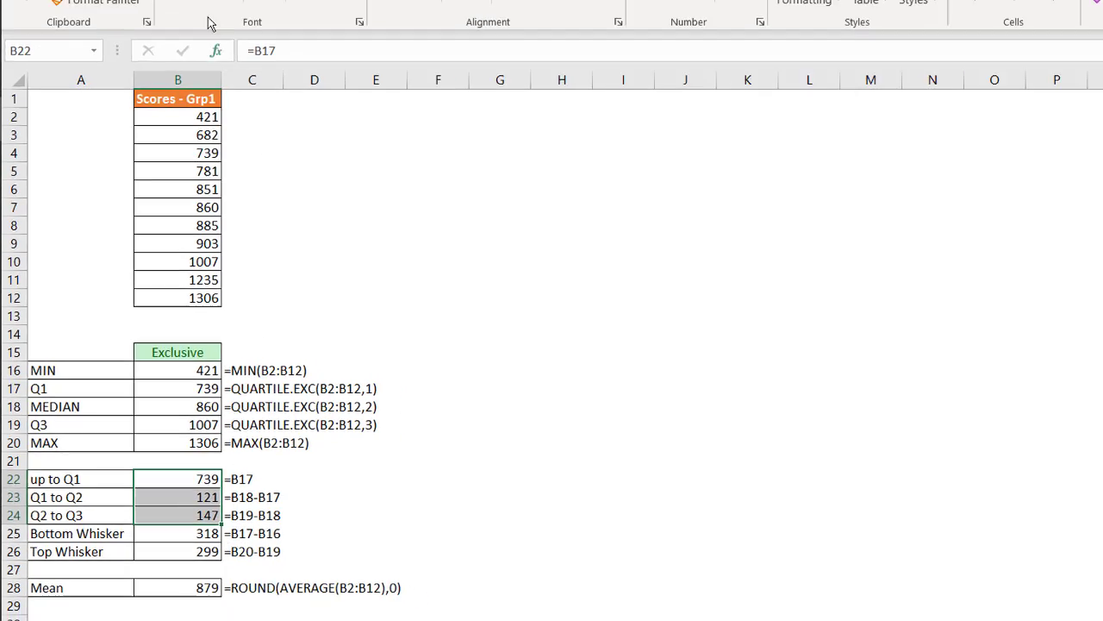
left_click(105, 21)
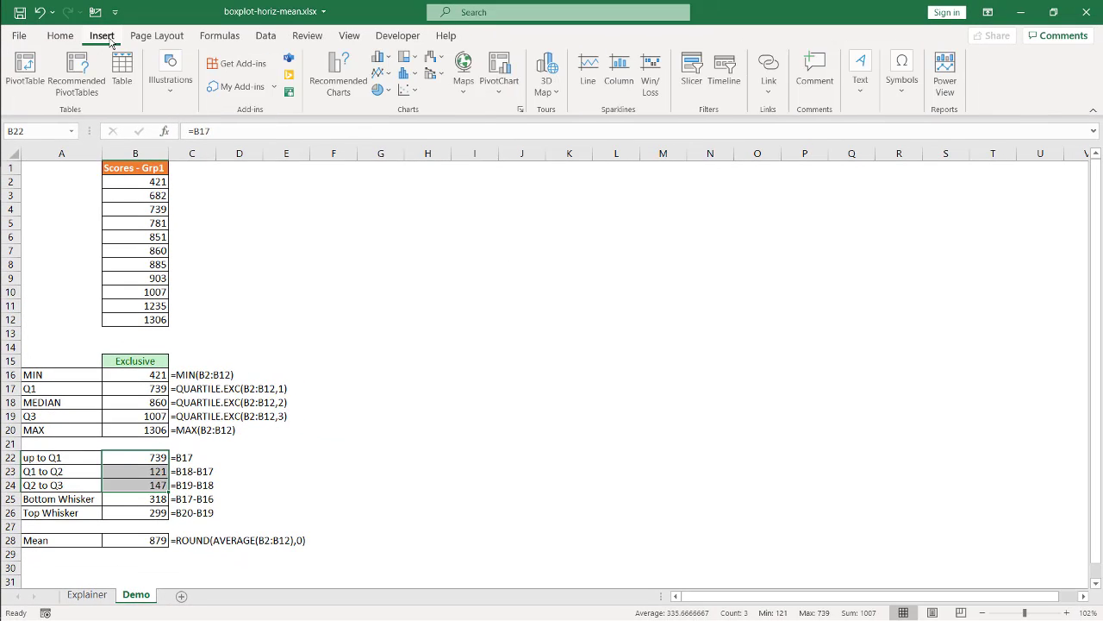
left_click(384, 57)
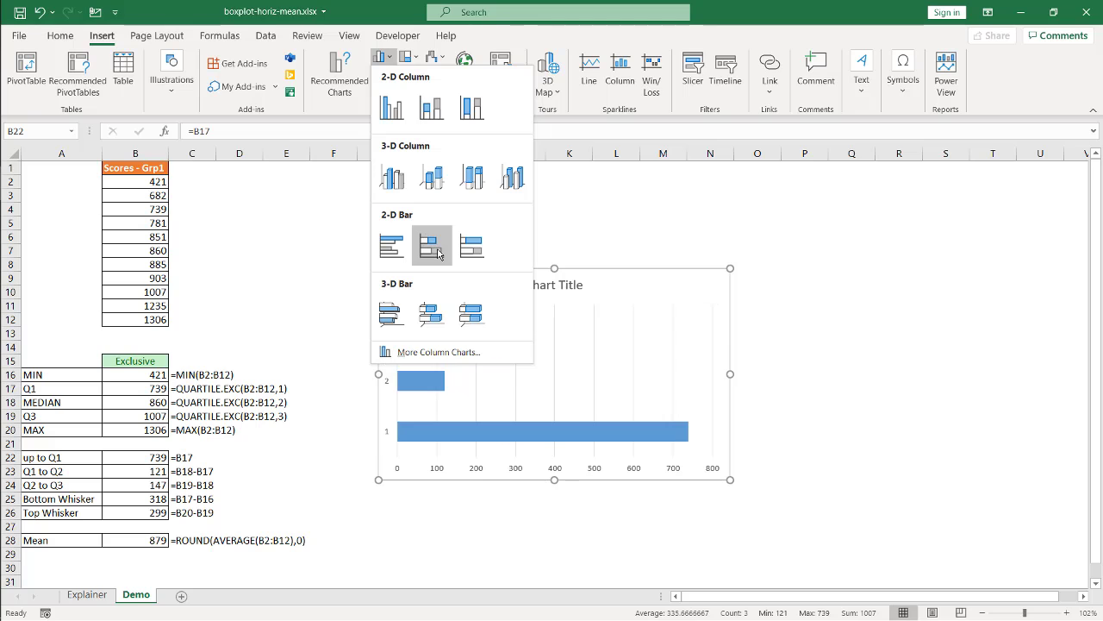
left_click(438, 252)
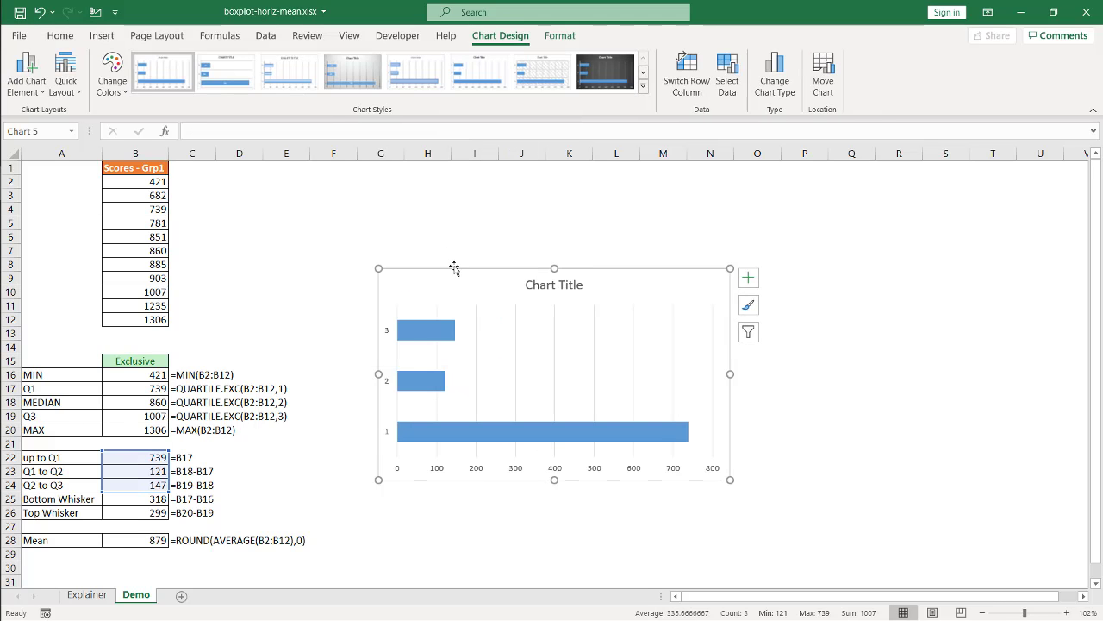
left_click(694, 86)
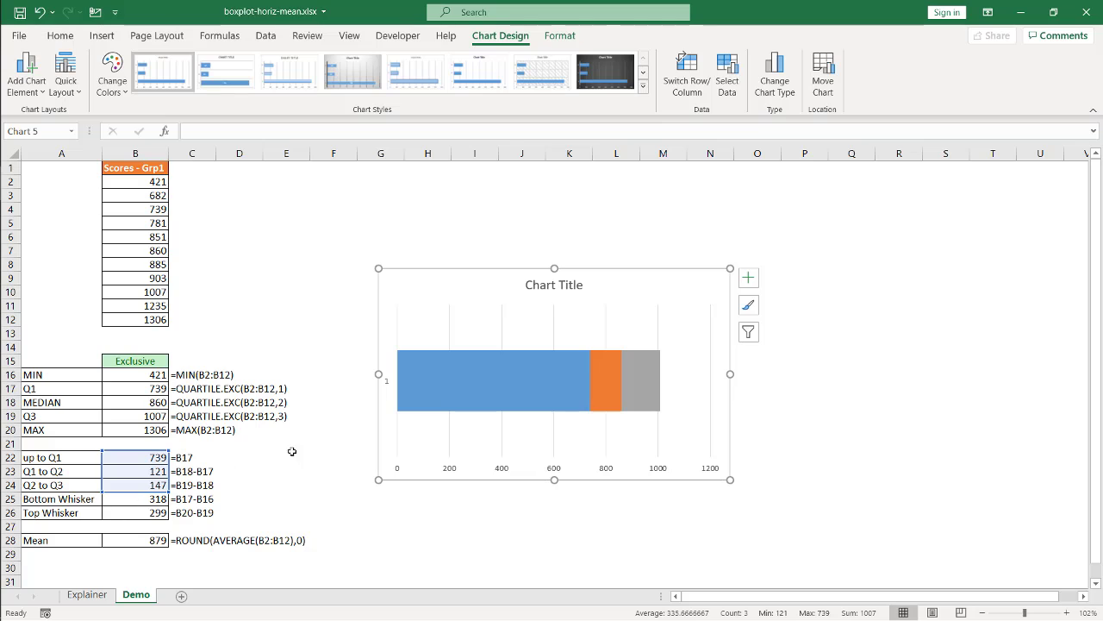
- Set the "up to Q1" segment of the stacked bar to no fill
mouse_move(472, 391)
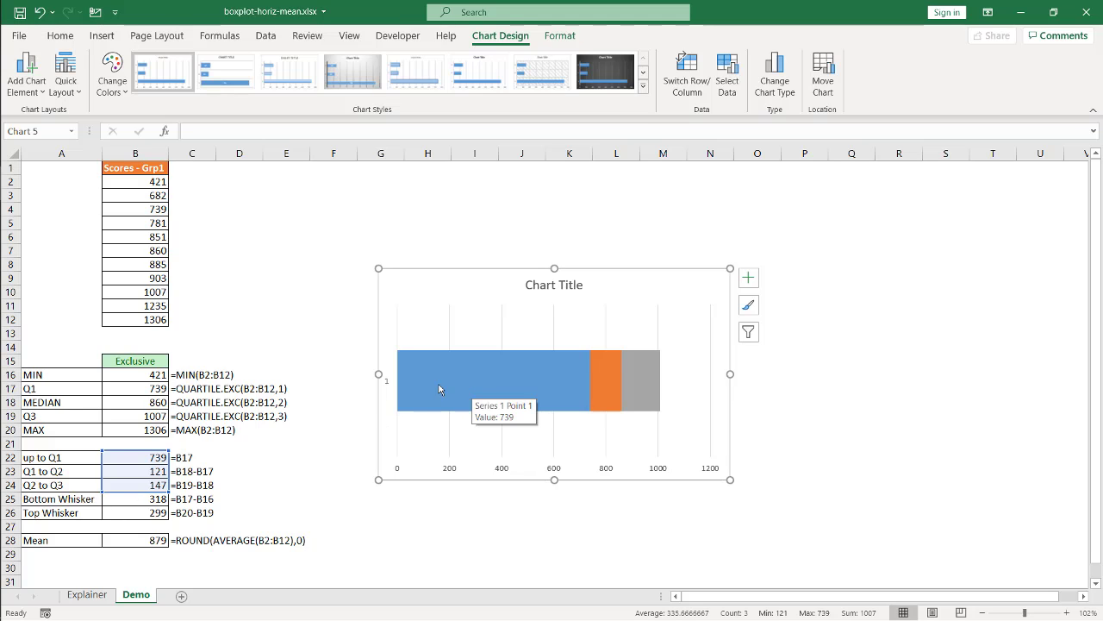
left_click(461, 384)
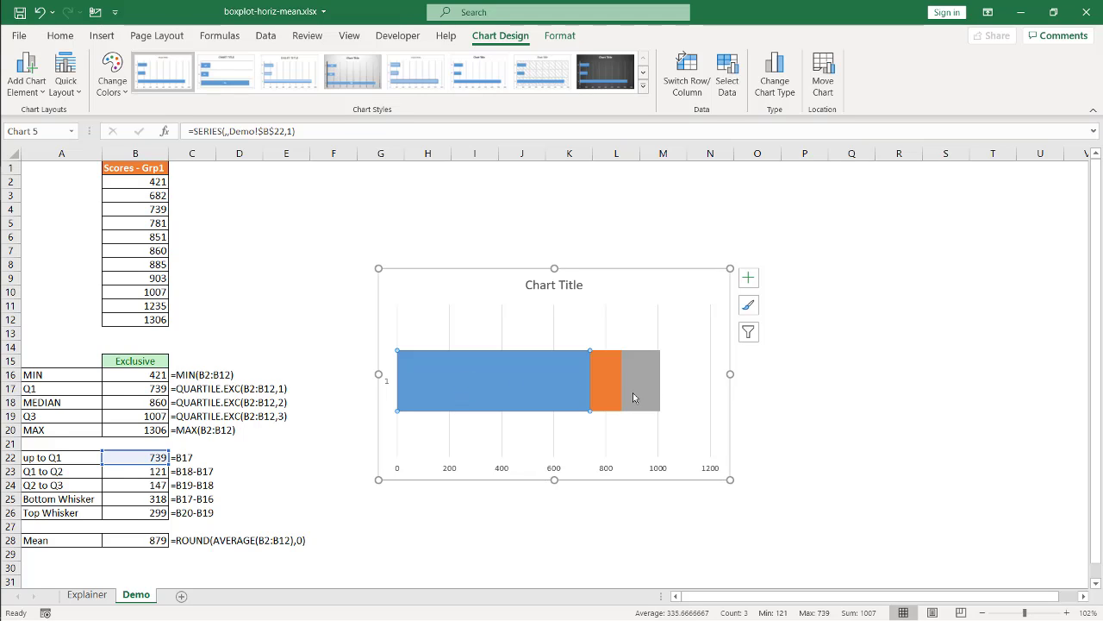
right_click(544, 367)
left_click(574, 331)
left_click(576, 523)
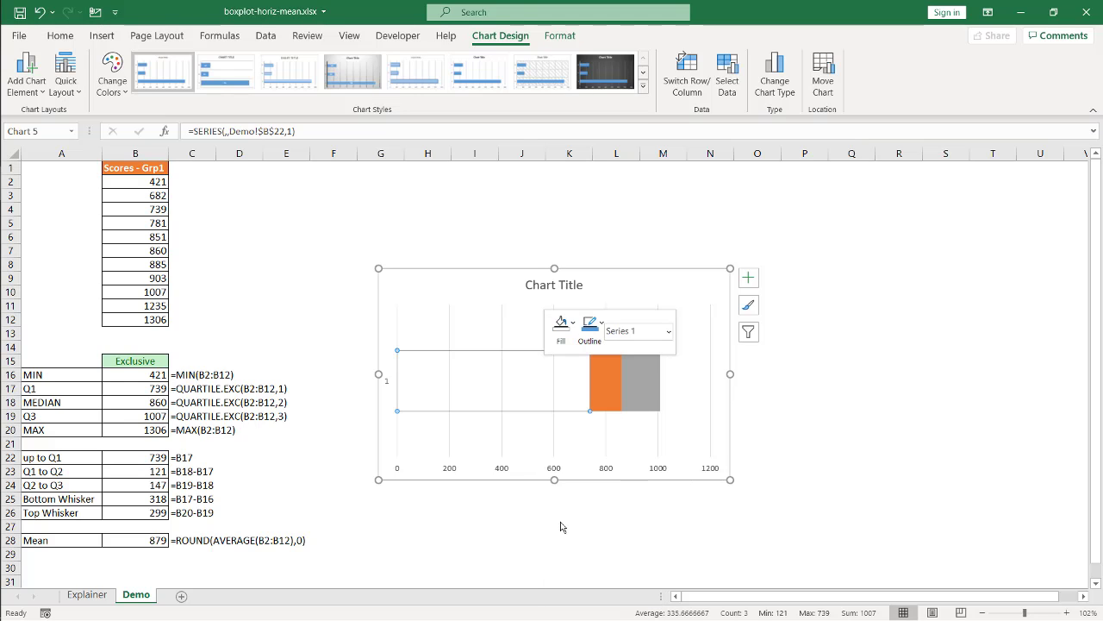
left_click(720, 522)
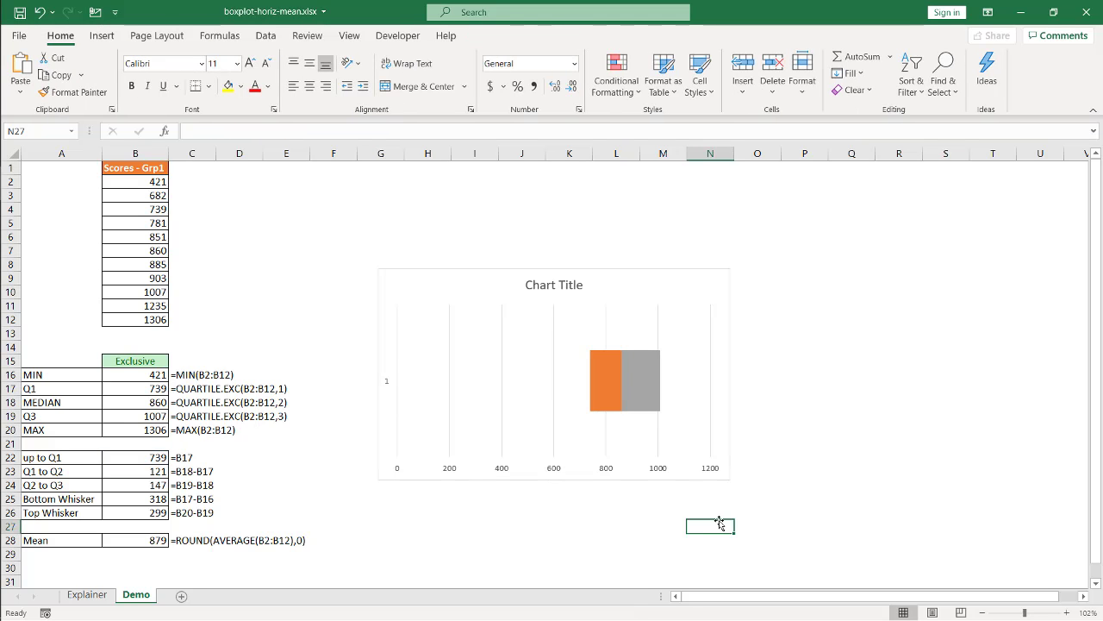
left_click(758, 456)
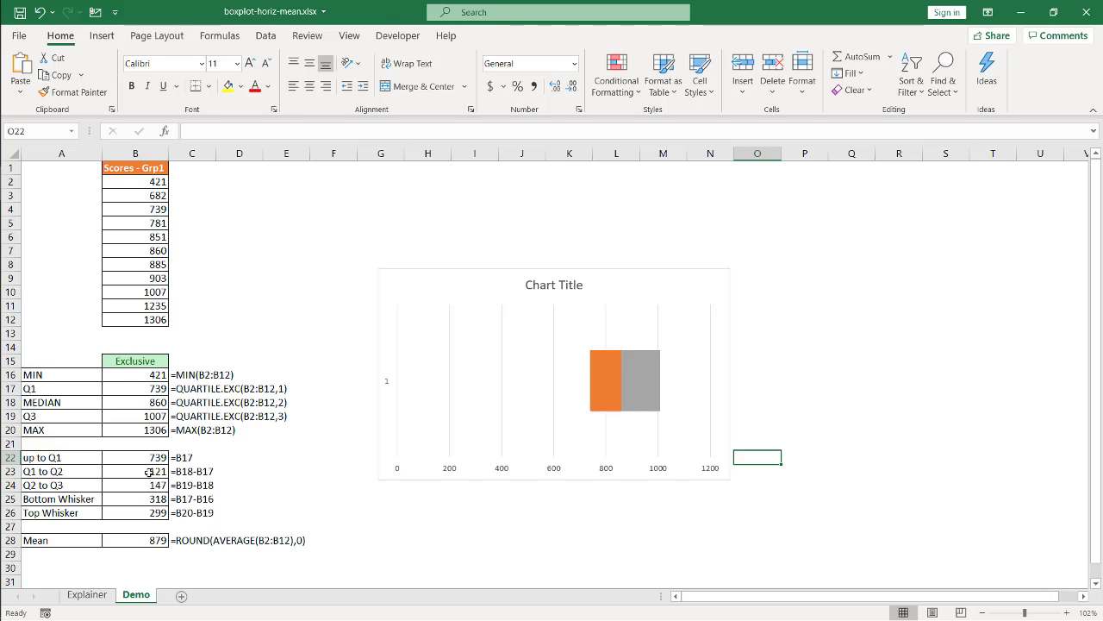
- Add horizontal error bars to the unfilled "up to Q1" series and set their error amount type to Custom
left_click(567, 377)
mouse_move(508, 389)
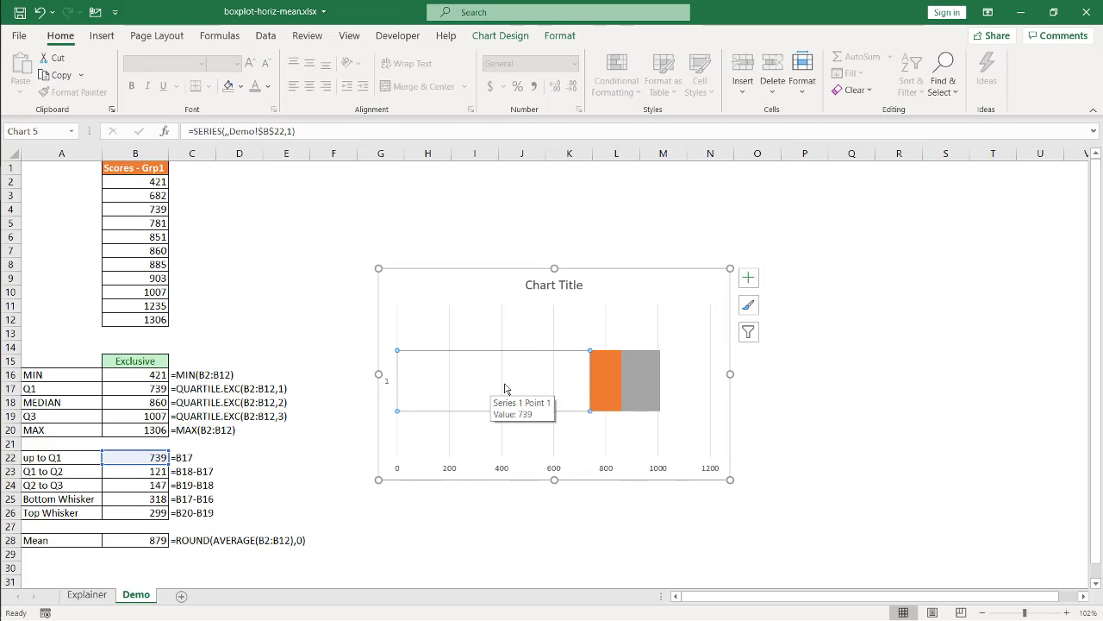
left_click(749, 279)
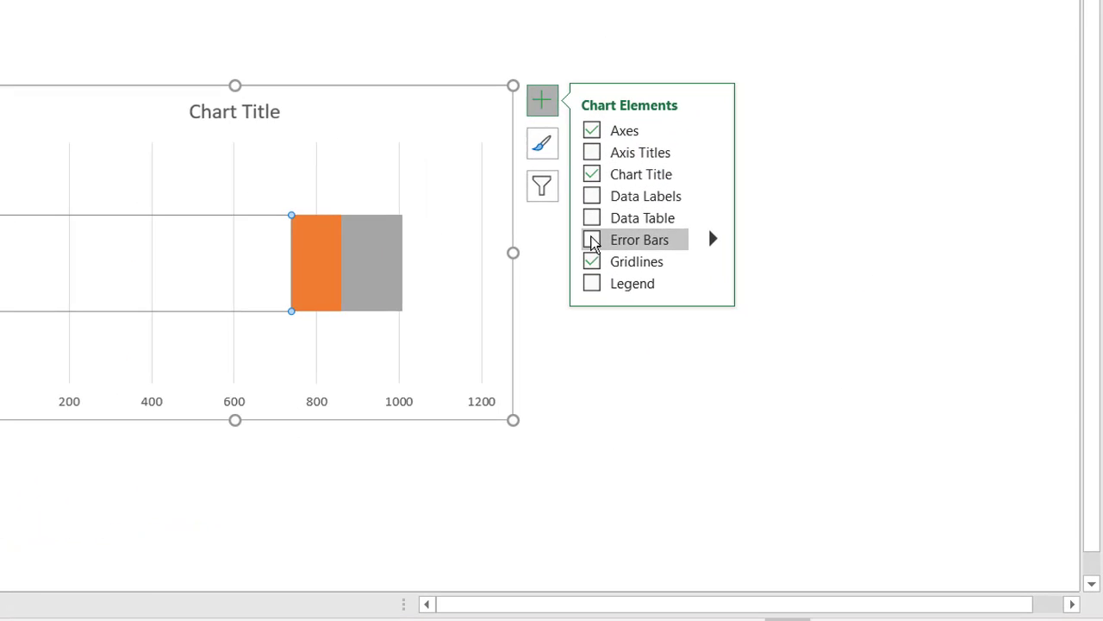
left_click(780, 365)
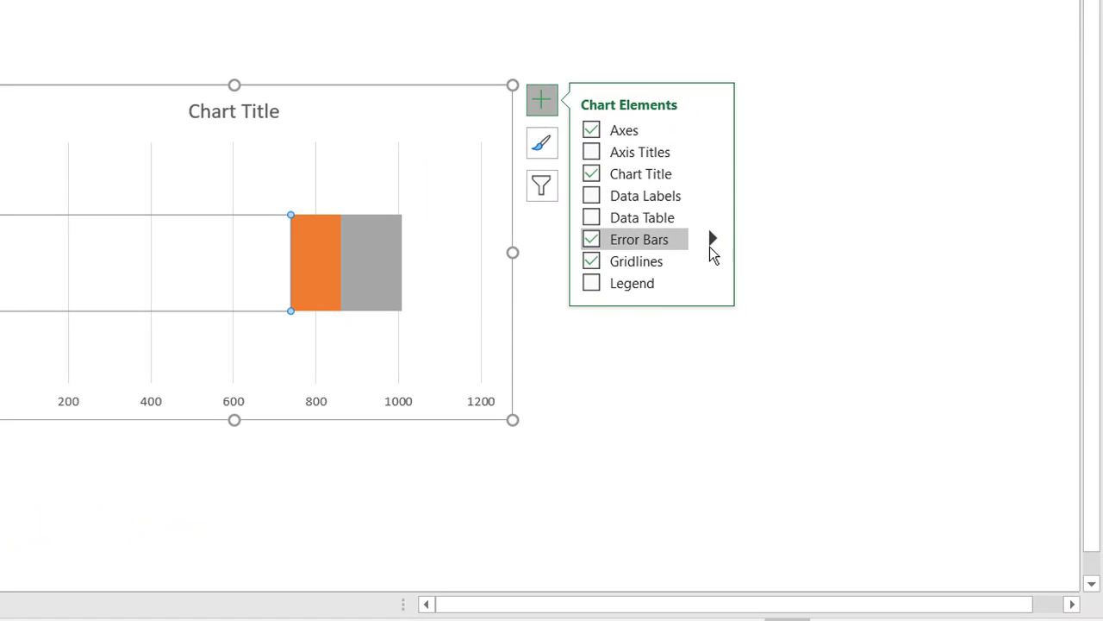
left_click(712, 240)
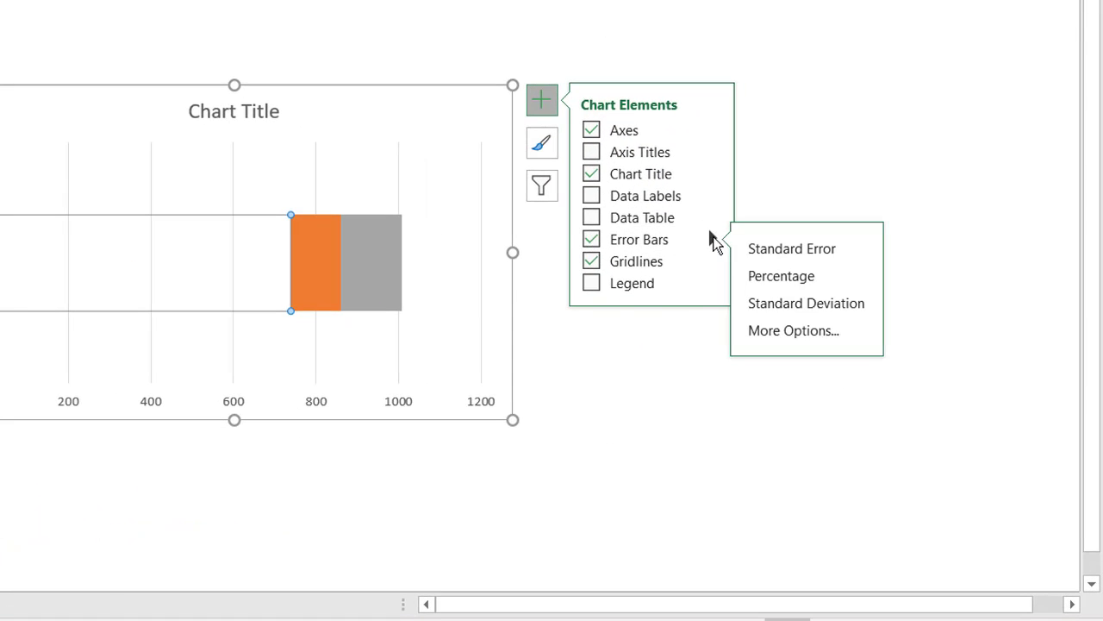
left_click(788, 333)
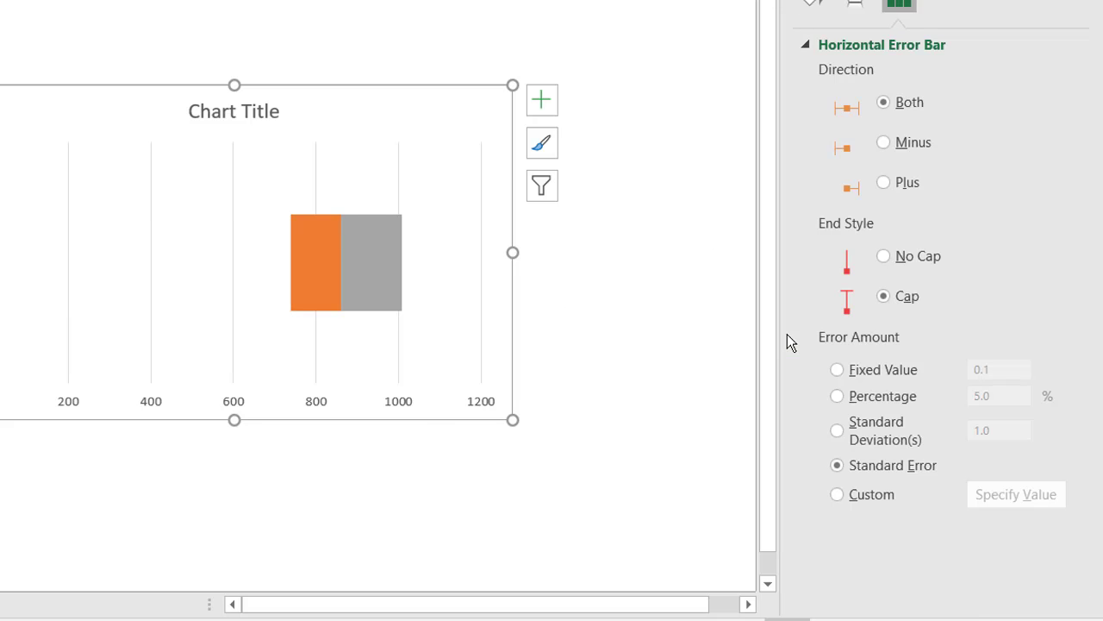
left_click(838, 495)
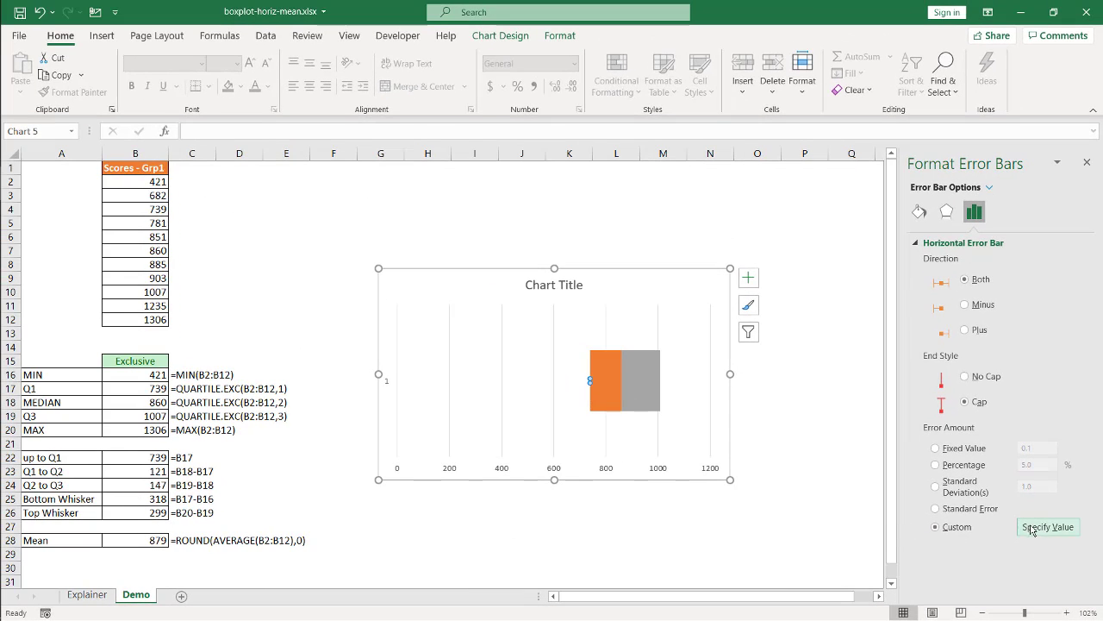
- Set the custom negative error value of the "up to Q1" error bars to the Bottom Whisker cell B25
left_click(1032, 528)
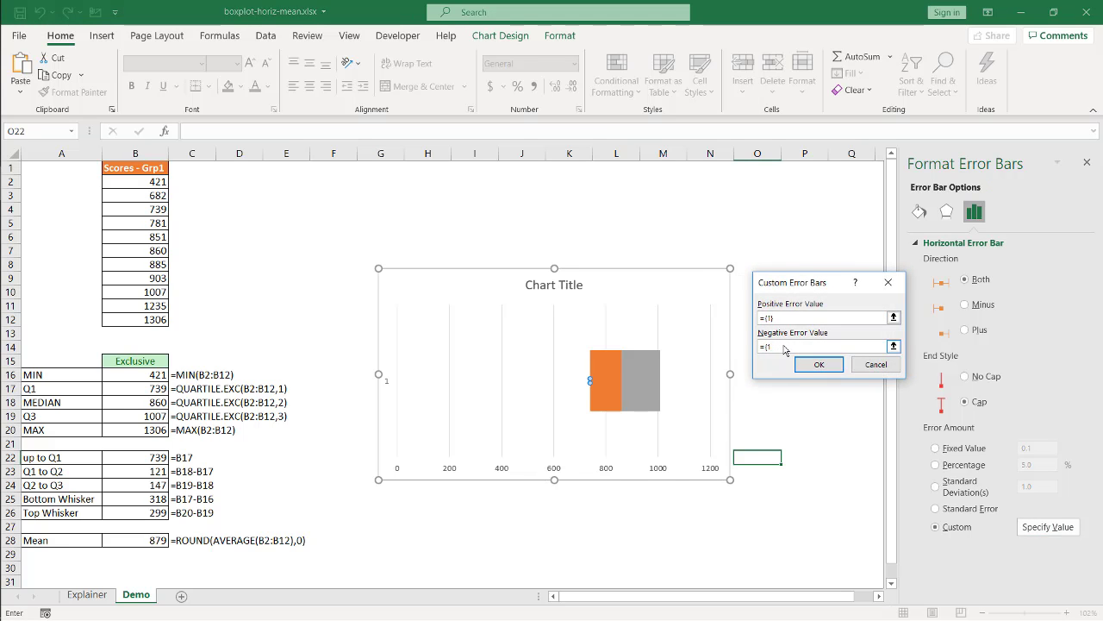
key("BackSpace")
key("BackSpace")
key("BackSpace")
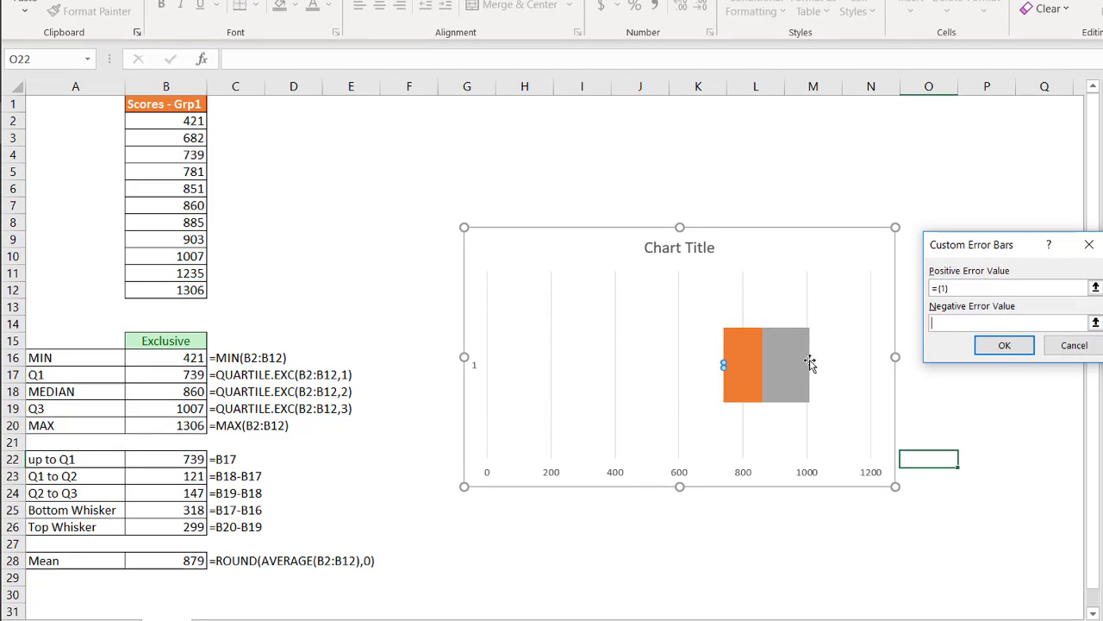
left_click(172, 512)
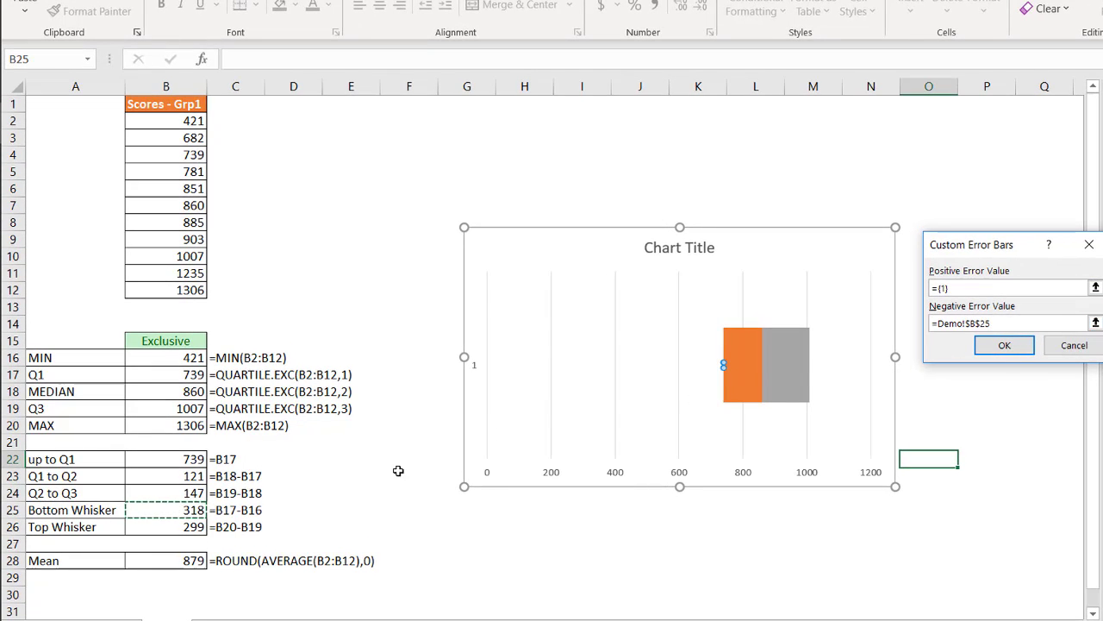
left_click(1004, 346)
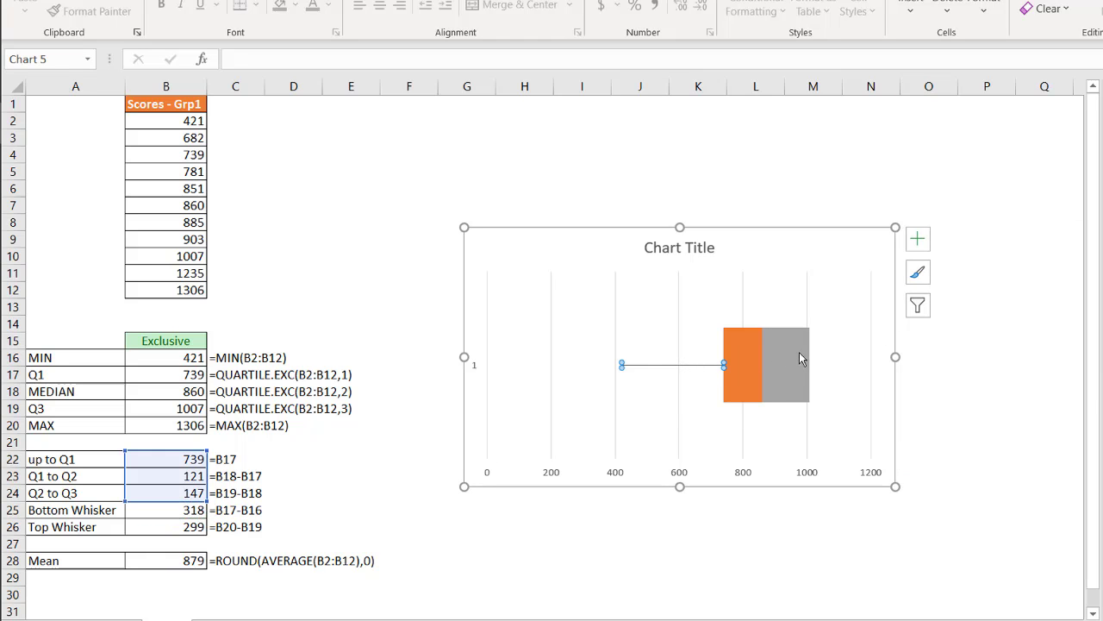
- Add horizontal error bars to the grey "Q2 to Q3" segment and set their error amount type to Custom
mouse_move(798, 358)
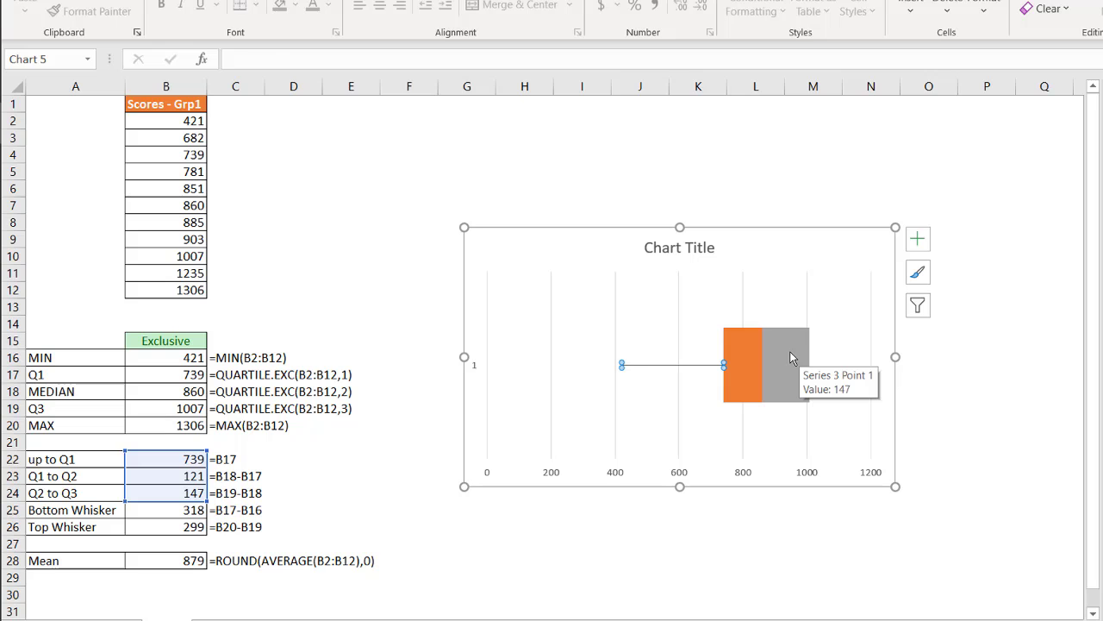
left_click(792, 358)
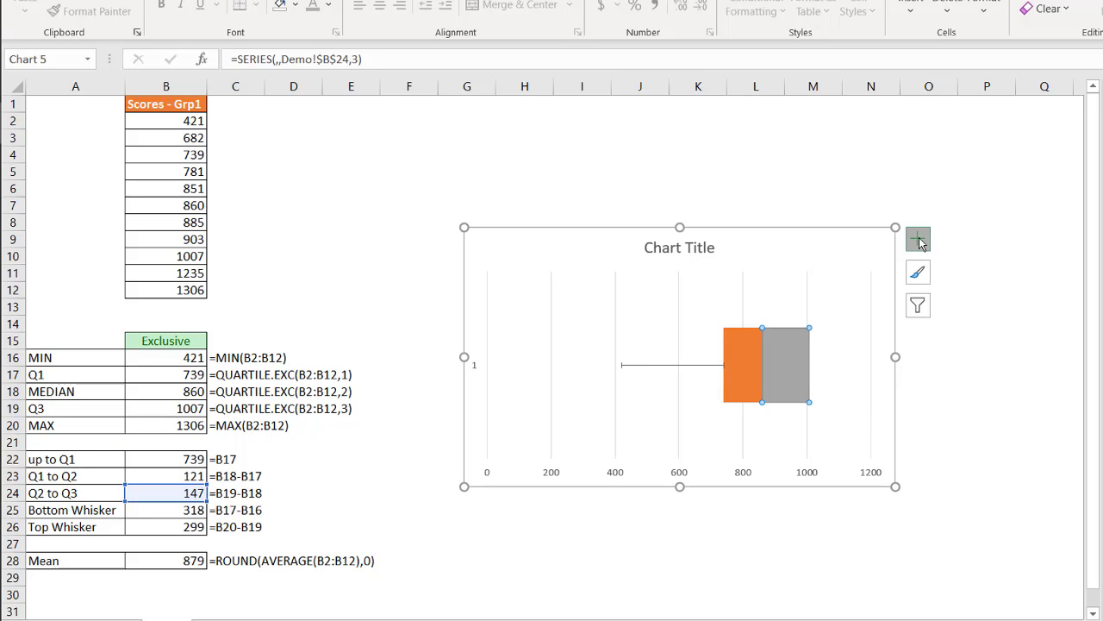
left_click(918, 239)
left_click(957, 346)
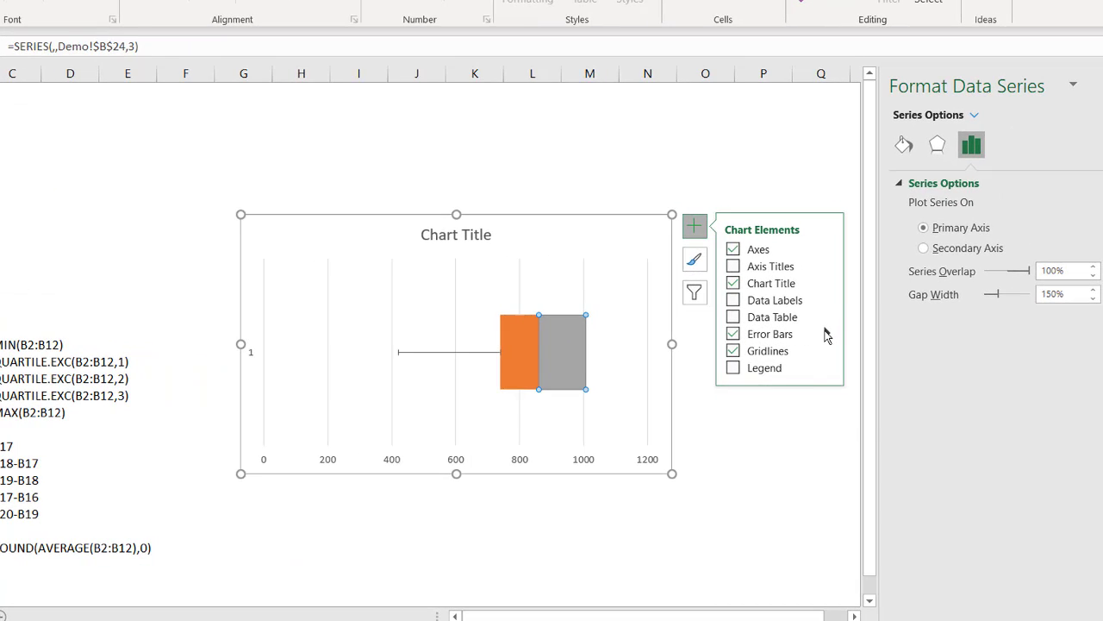
left_click(826, 334)
left_click(883, 412)
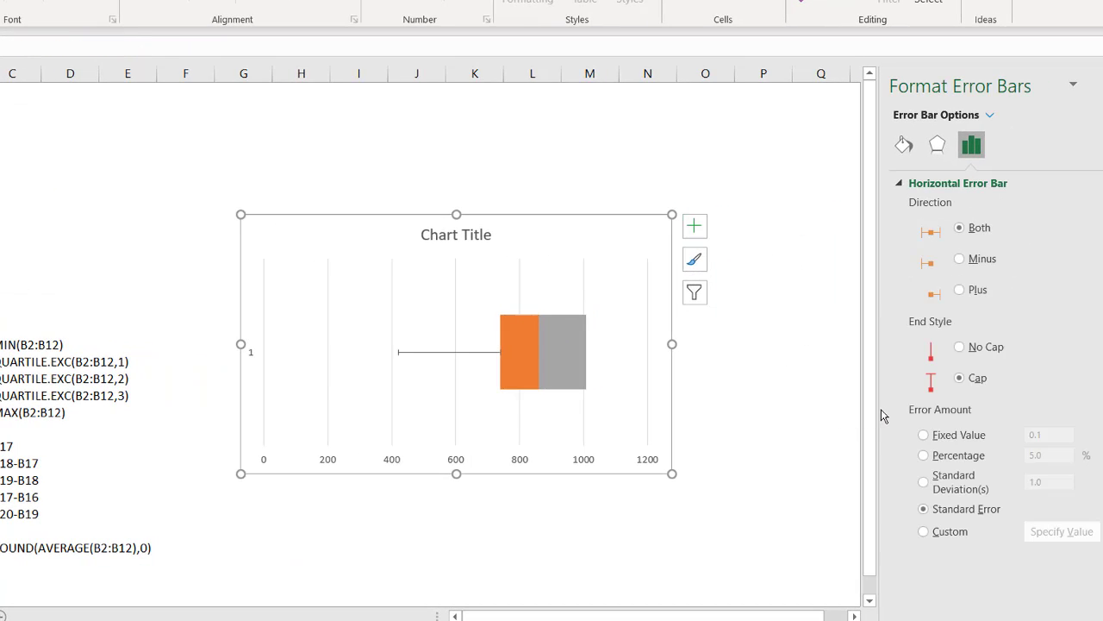
left_click(925, 531)
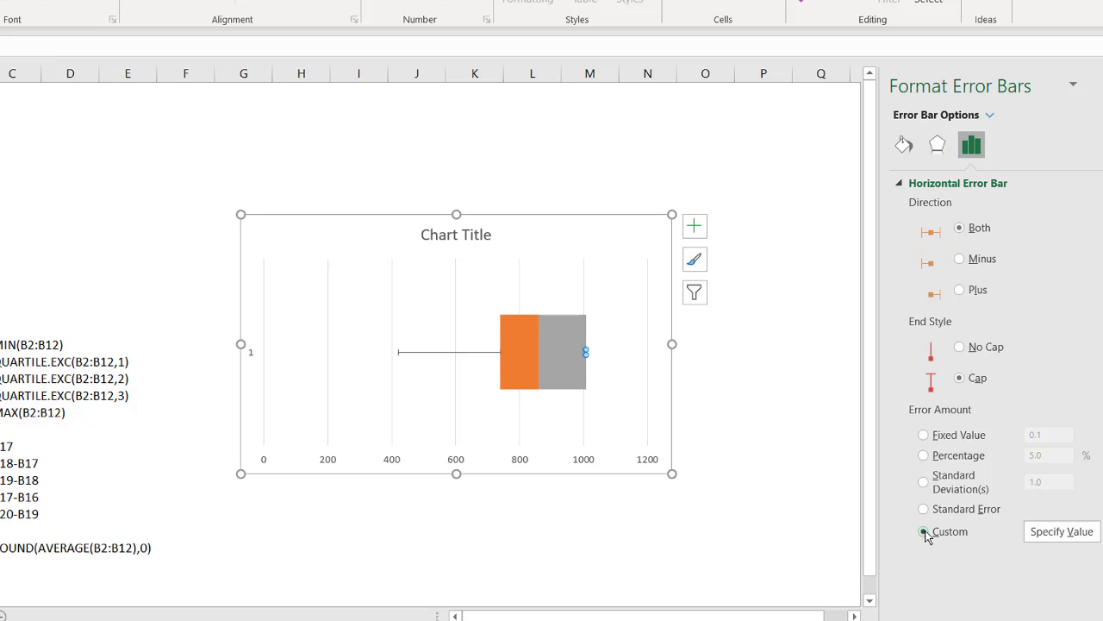
- Set the custom positive error value of the "Q2 to Q3" error bars to the Top Whisker cell B26
left_click(1059, 532)
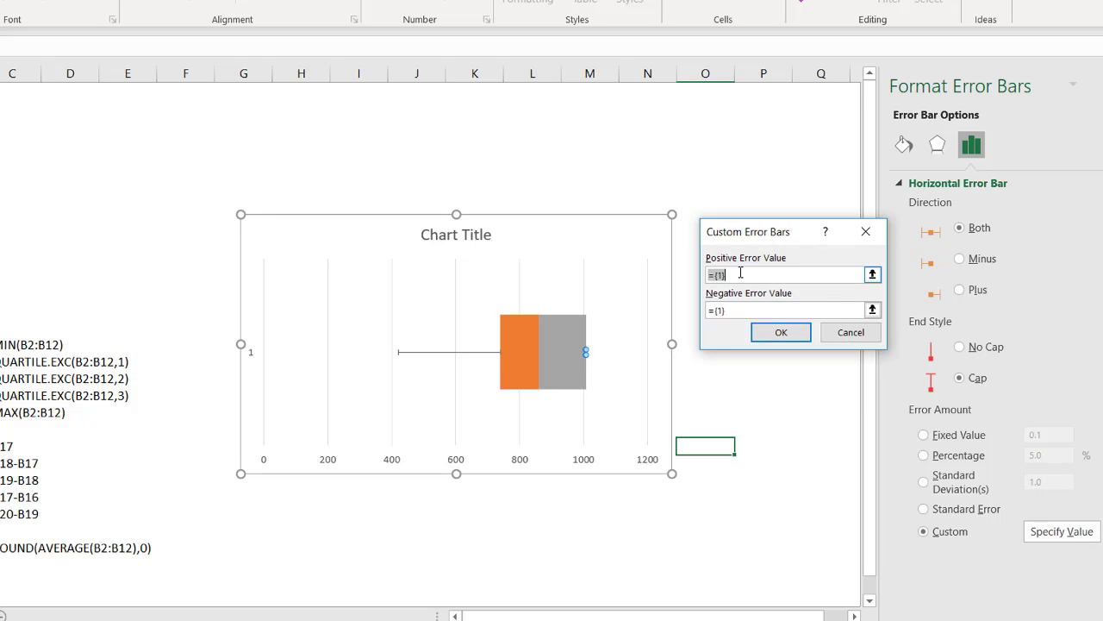
key("BackSpace")
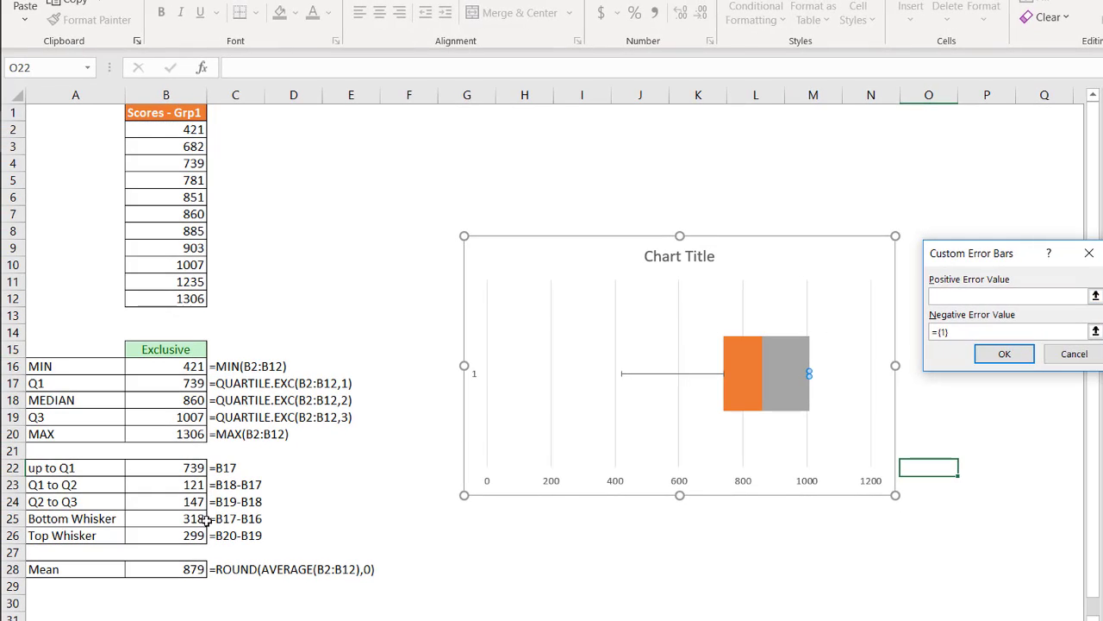
left_click(178, 535)
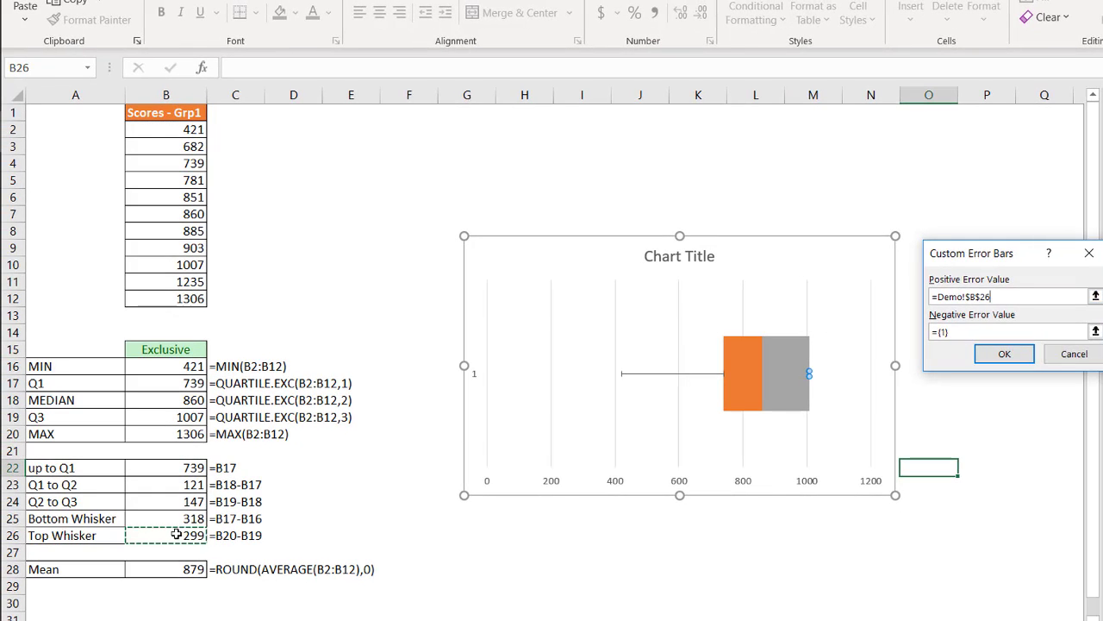
left_click(1015, 361)
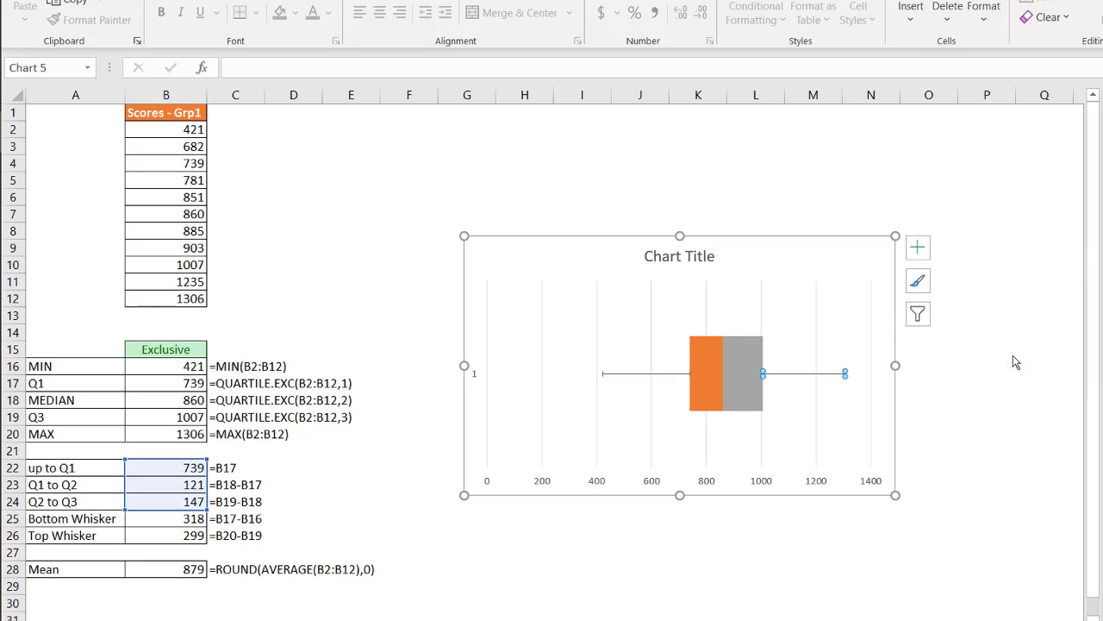
left_click(940, 411)
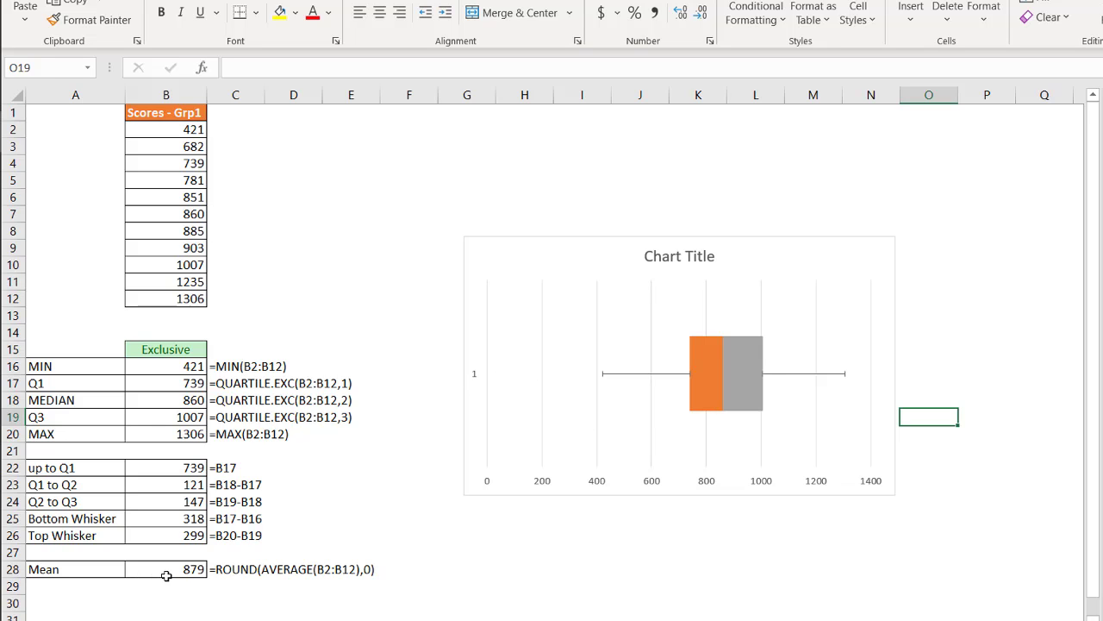
- Delete the vertical gridlines from the box plot chart
left_click(544, 409)
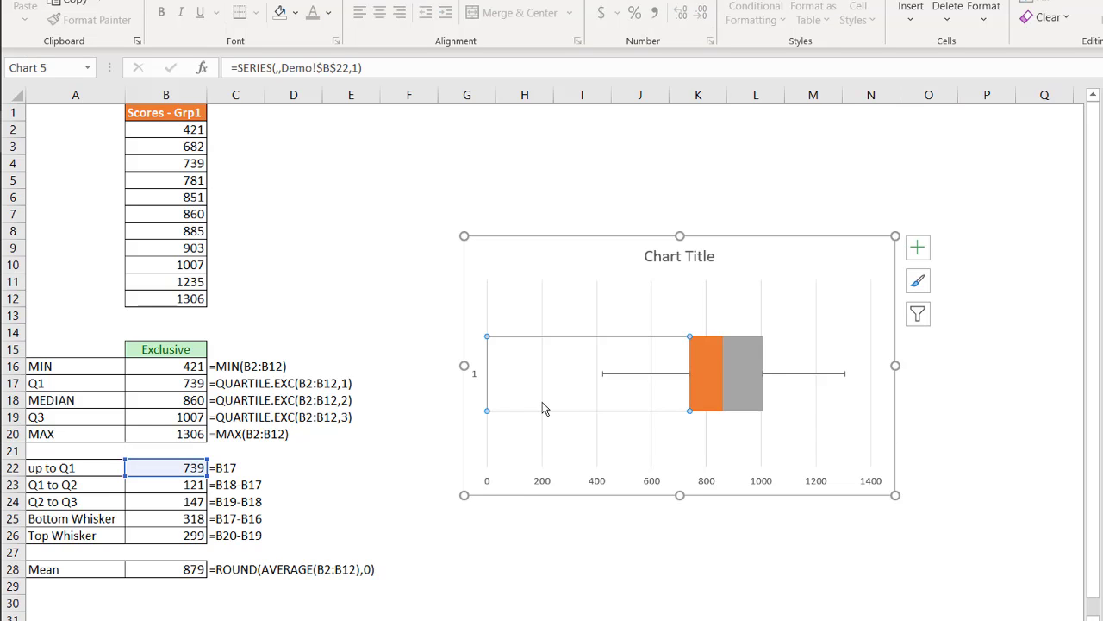
left_click(598, 445)
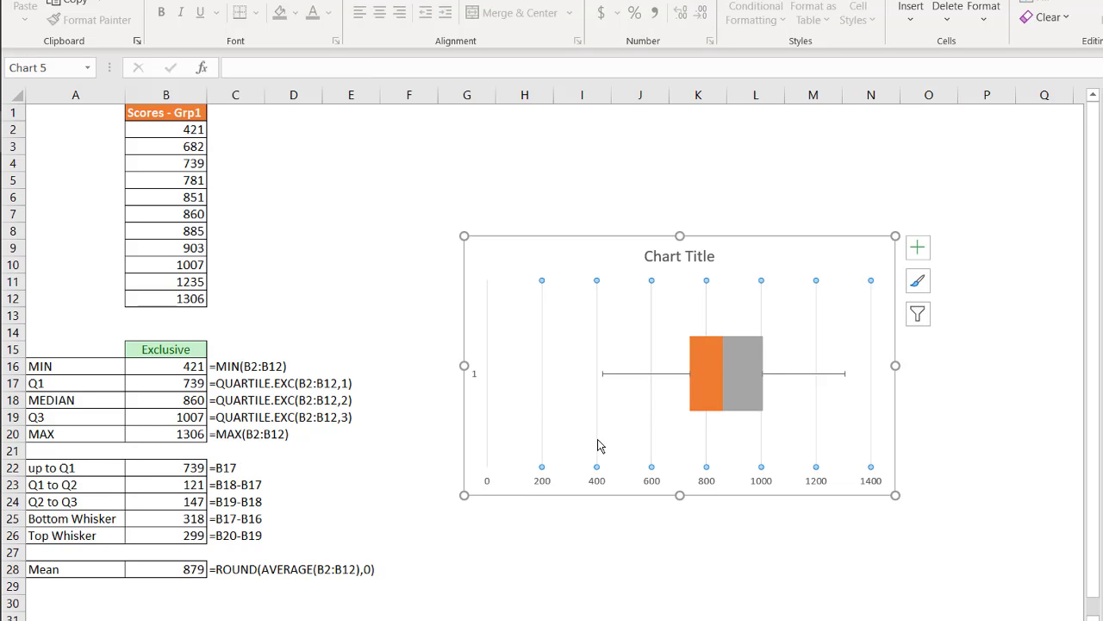
key("Delete")
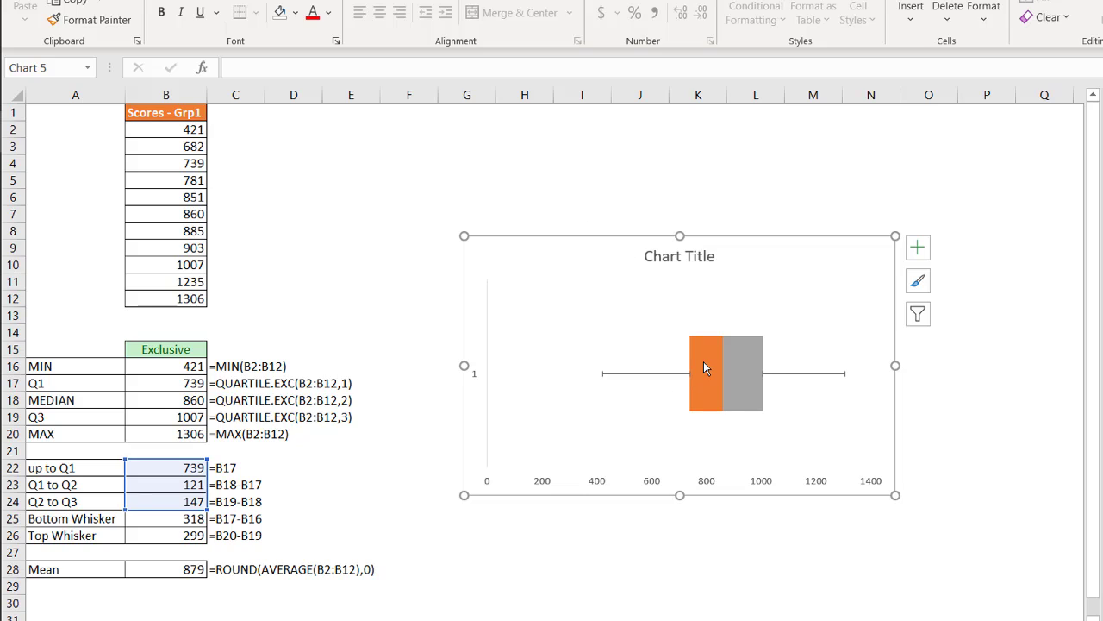
- Try a score of 3000 in B12 to test how the box plot responds, and undo the change
mouse_move(704, 367)
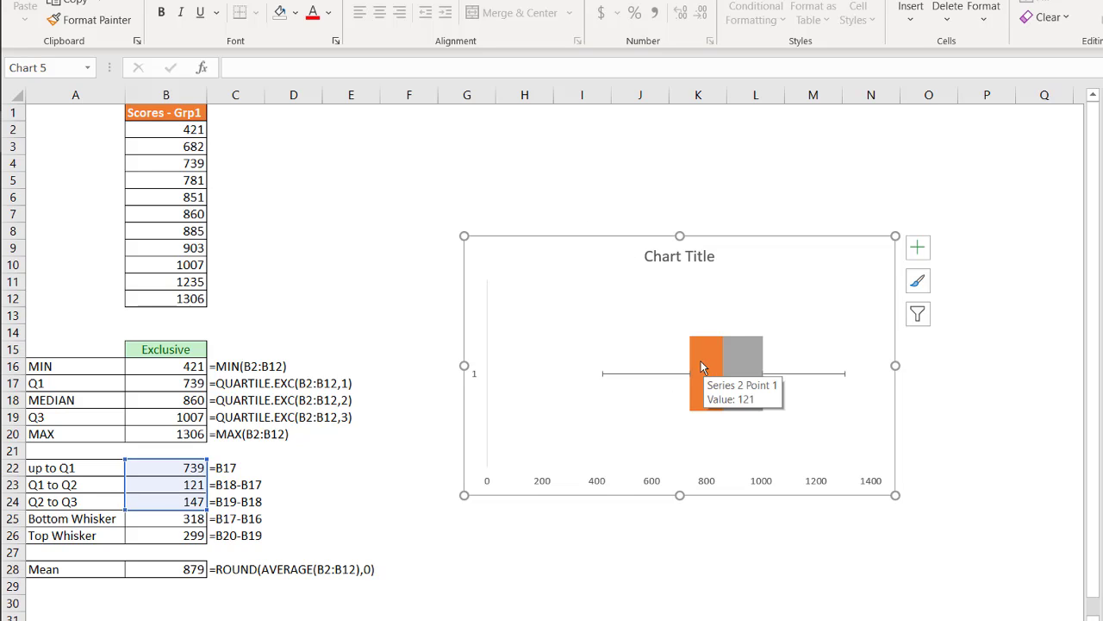
mouse_move(747, 355)
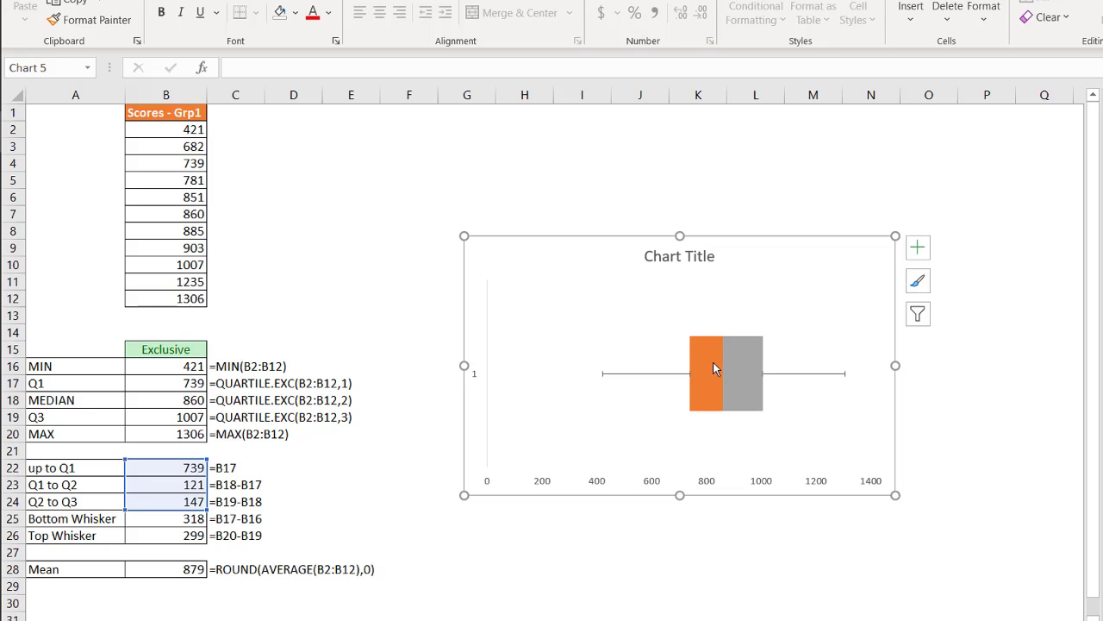
left_click(172, 298)
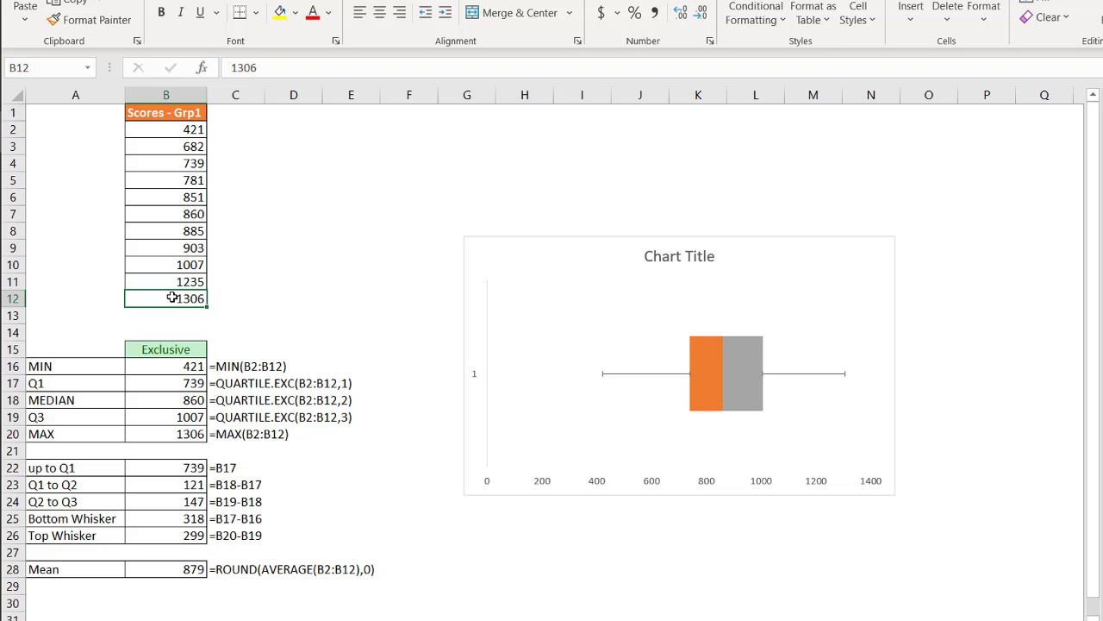
type("3")
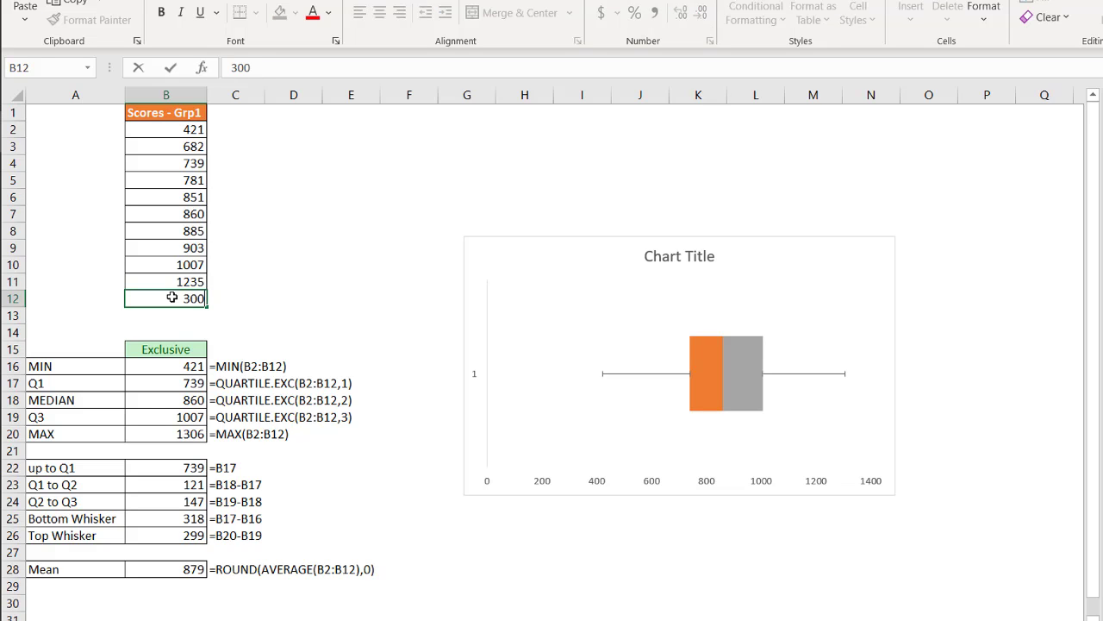
key("Return")
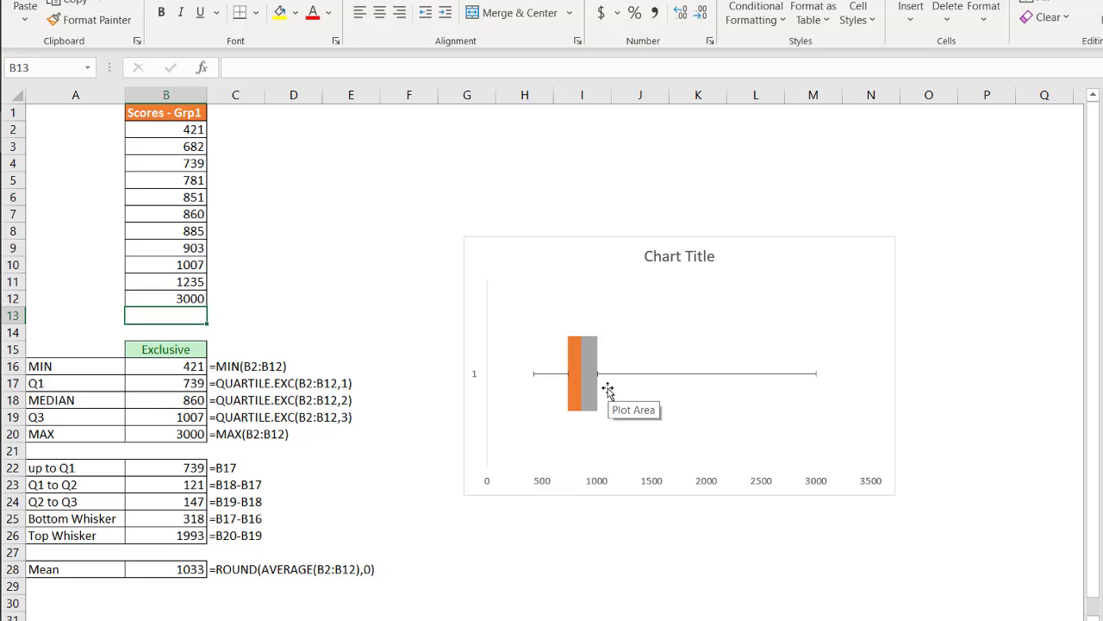
mouse_move(593, 389)
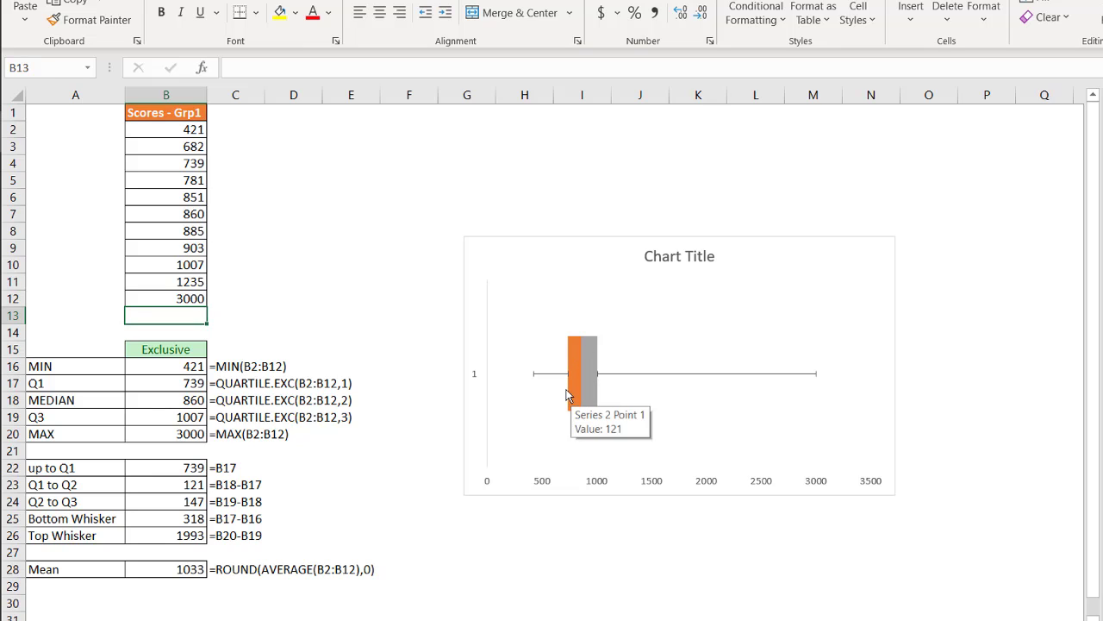
key("ctrl+z")
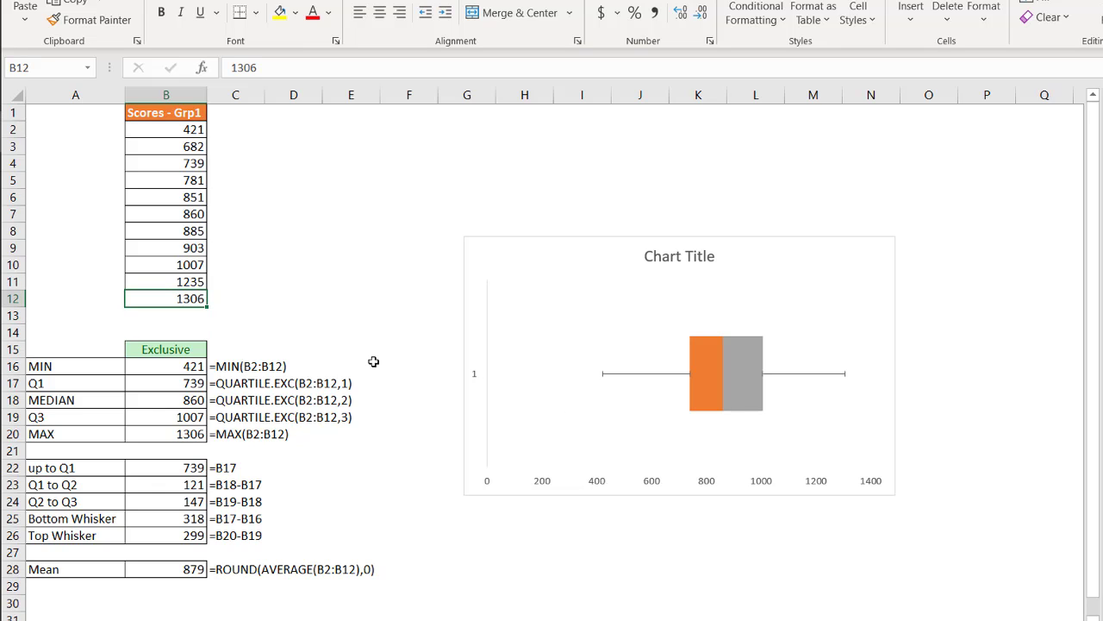
- Copy the mean in B28 and paste it into the chart as a new series
mouse_move(697, 403)
left_click(189, 569)
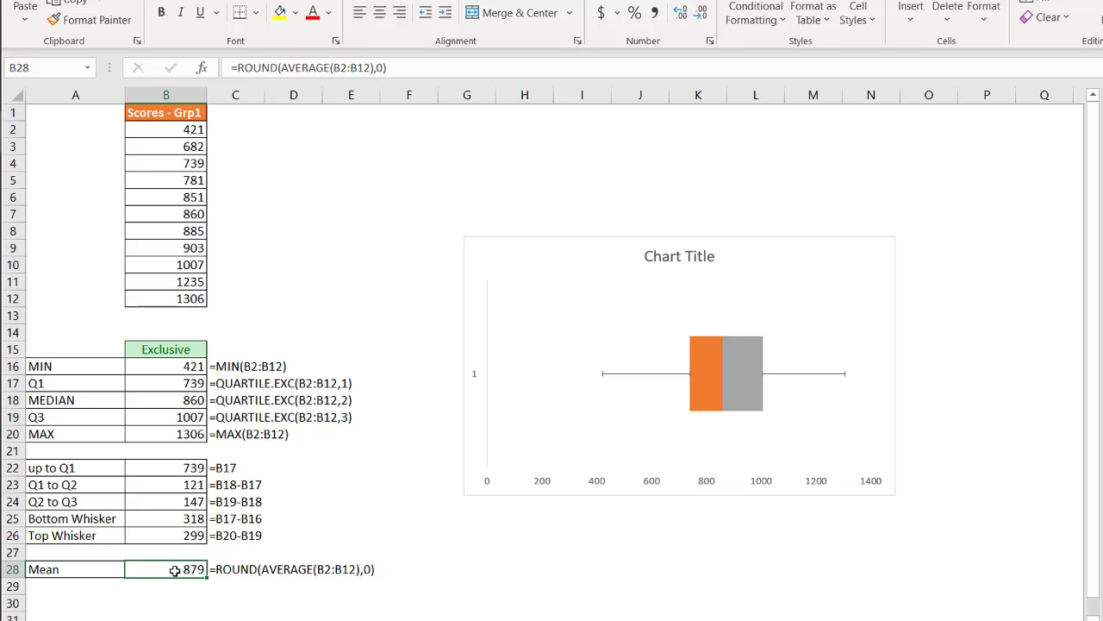
key("ctrl+c")
left_click(549, 435)
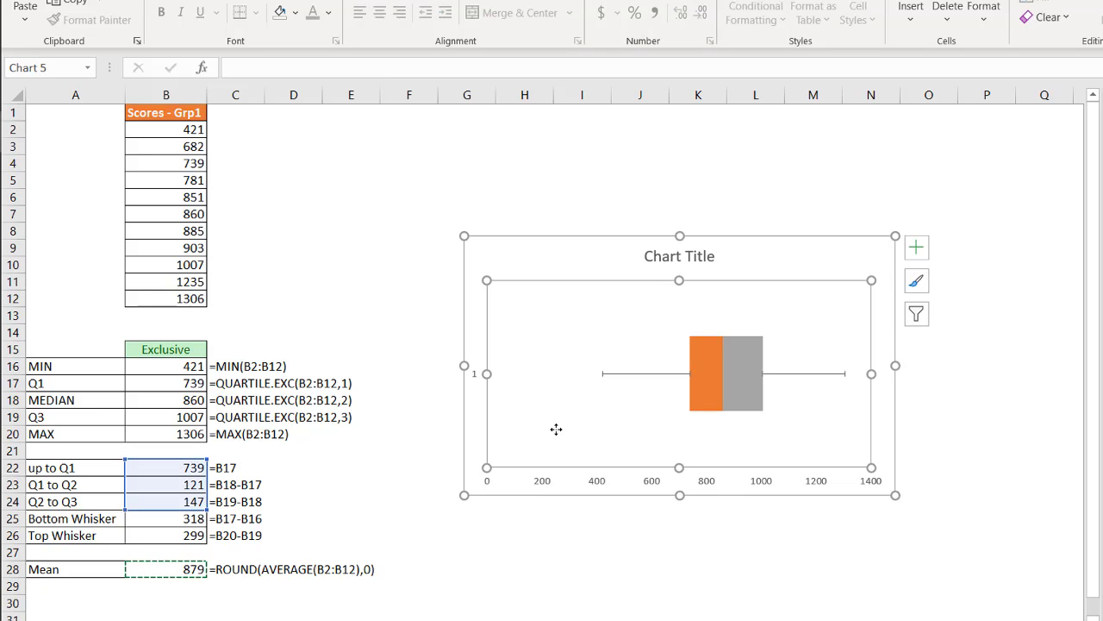
key("ctrl+v")
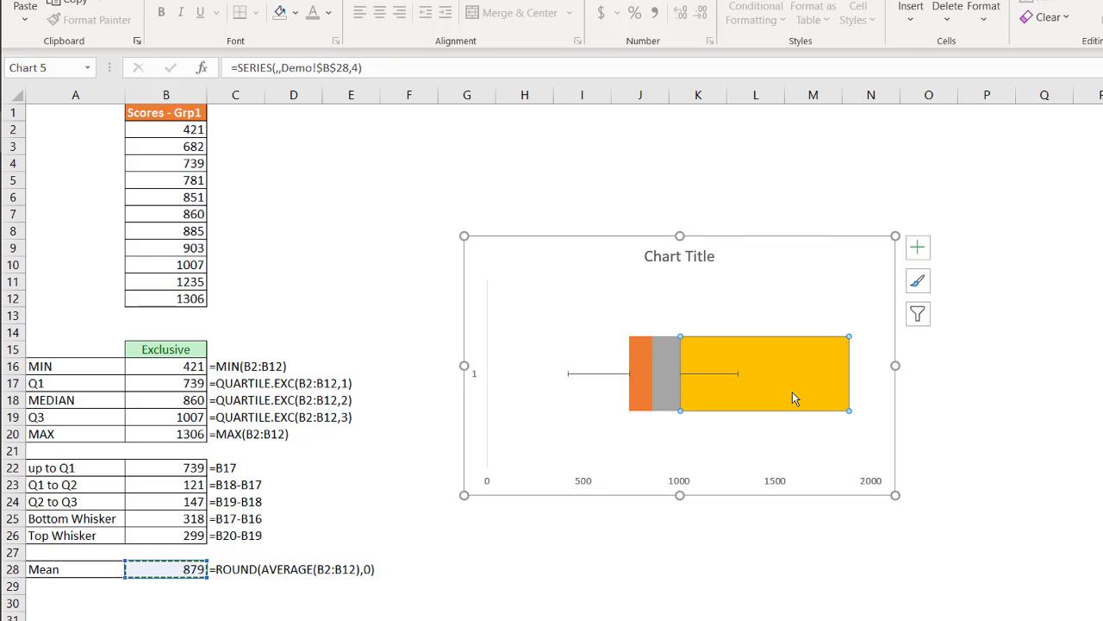
- Open the chart type settings for the combination and set the mean series (Series4) to Scatter
mouse_move(792, 390)
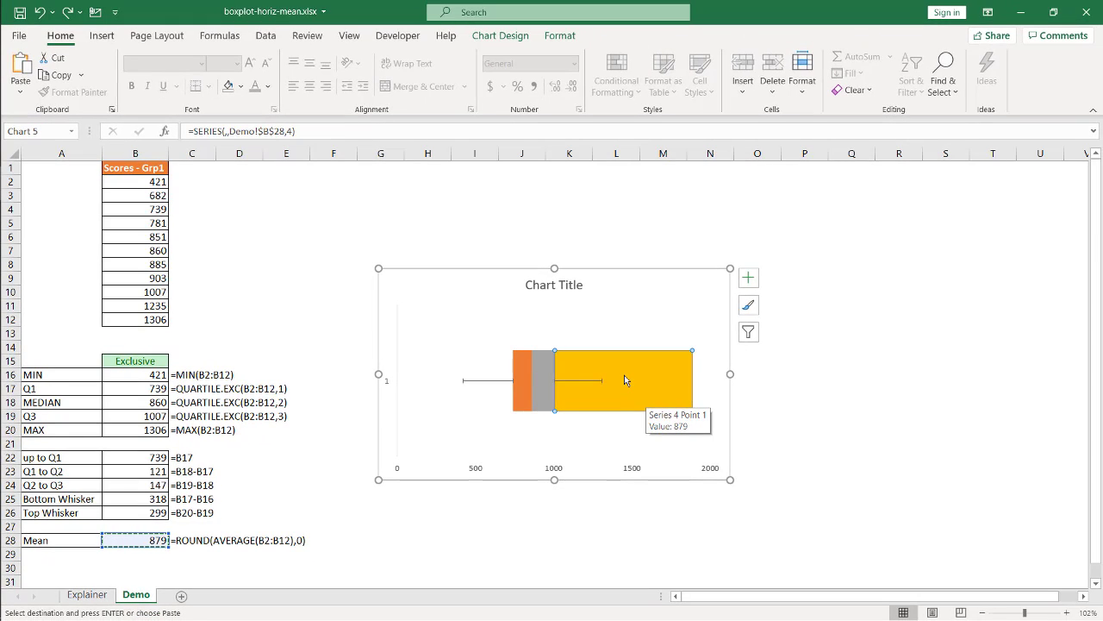
left_click(497, 38)
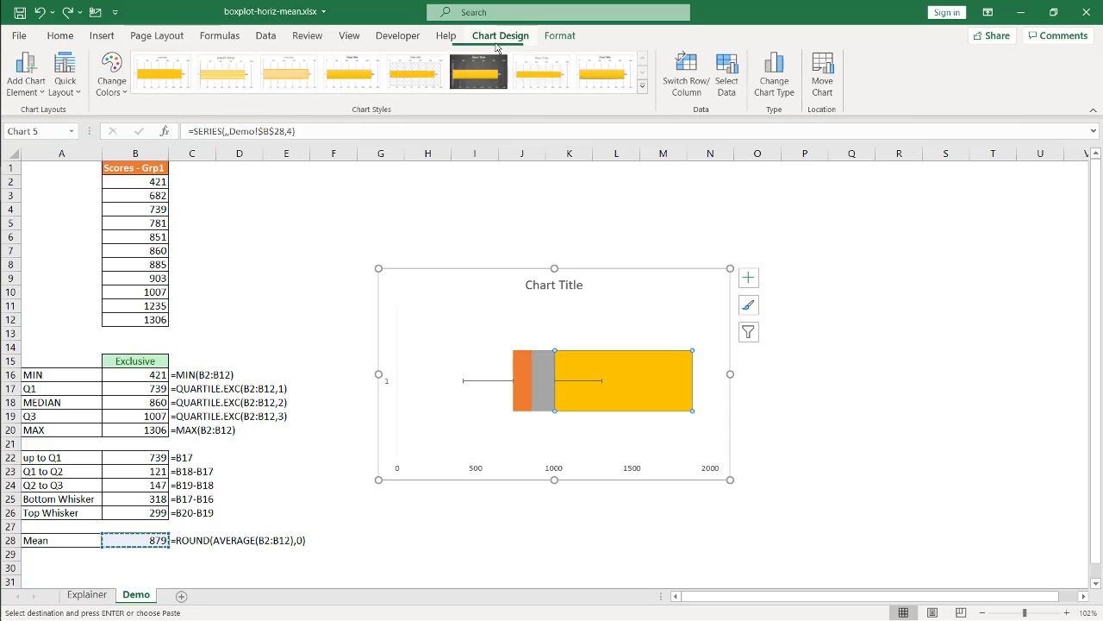
left_click(783, 69)
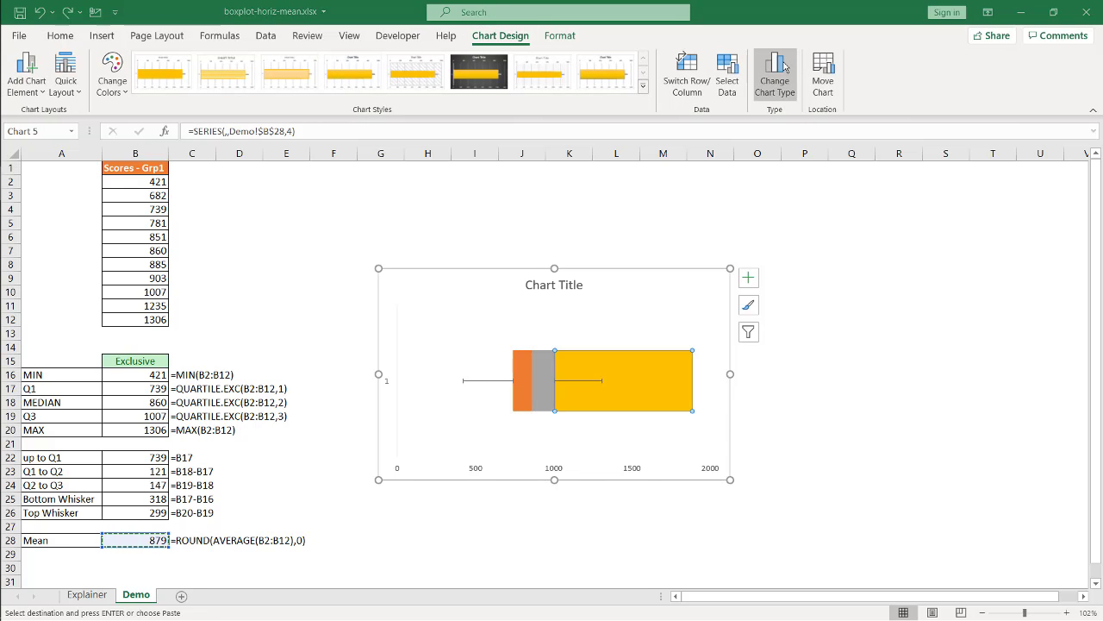
left_click_drag(758, 427, 759, 439)
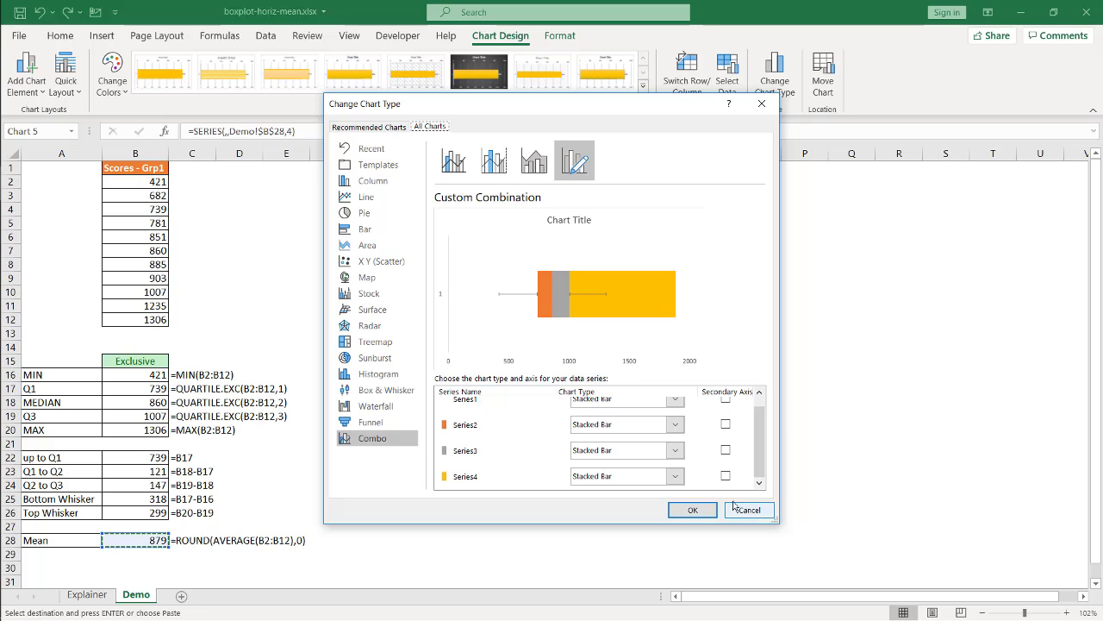
left_click(675, 476)
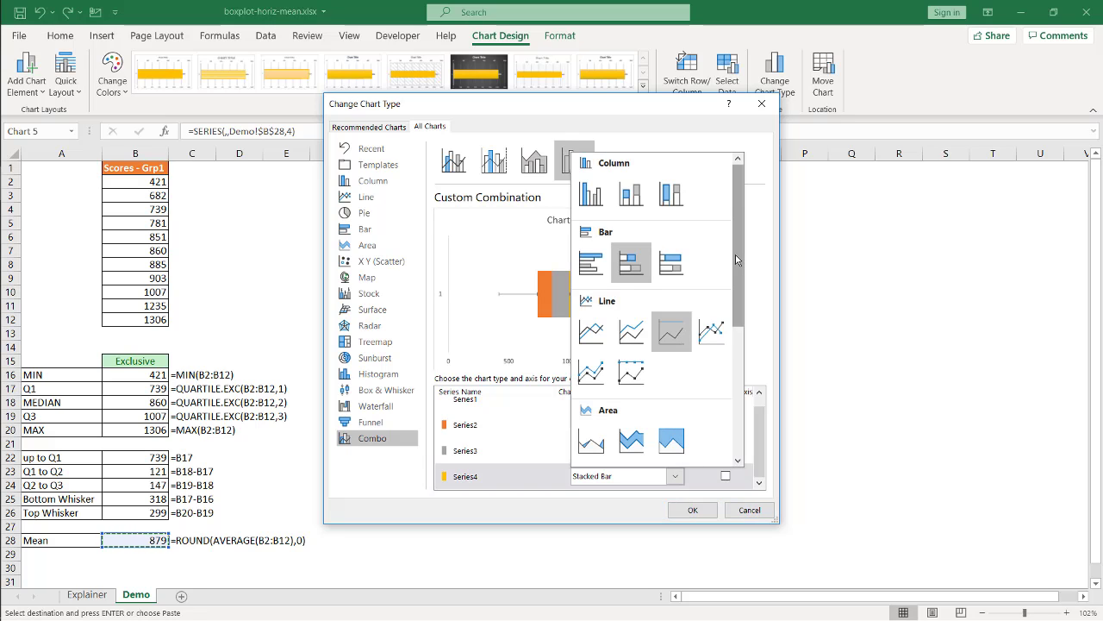
scroll(737, 259, "down", 5)
left_click(593, 369)
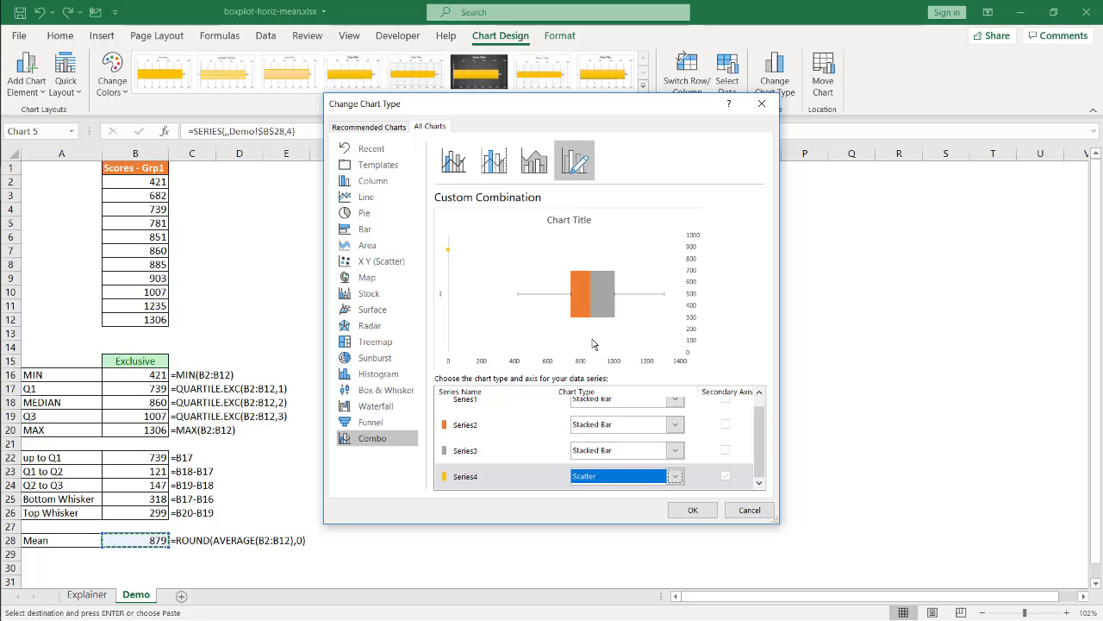
- Try to take Series4 off the secondary axis by switching its chart type back to Stacked Bar
left_click(725, 477)
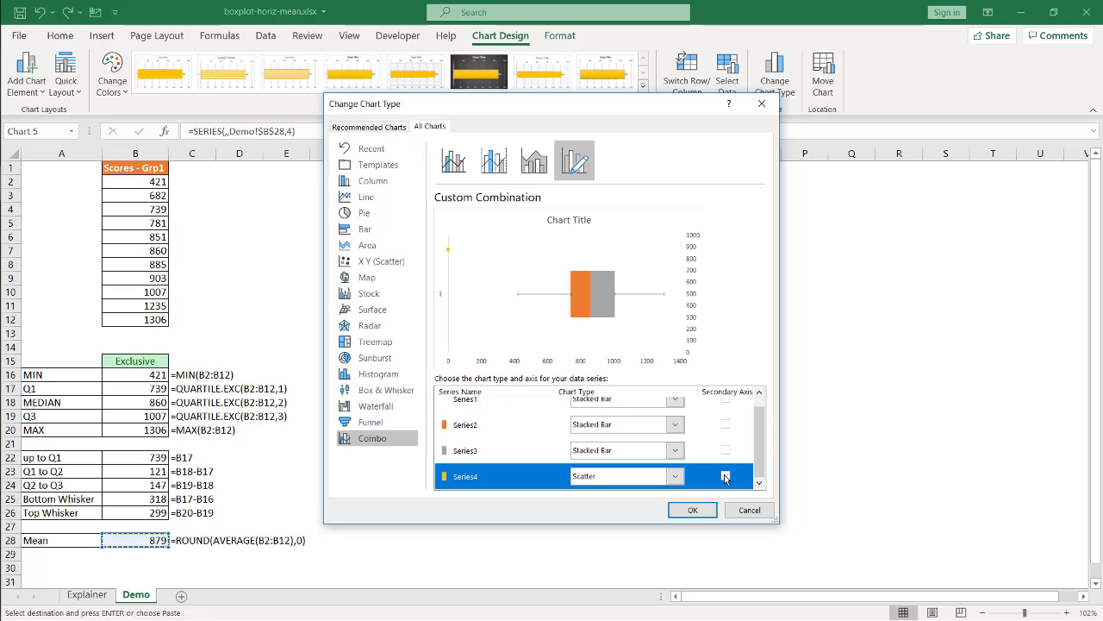
left_click(726, 477)
left_click(674, 476)
scroll(737, 286, "up", 3)
left_click(629, 264)
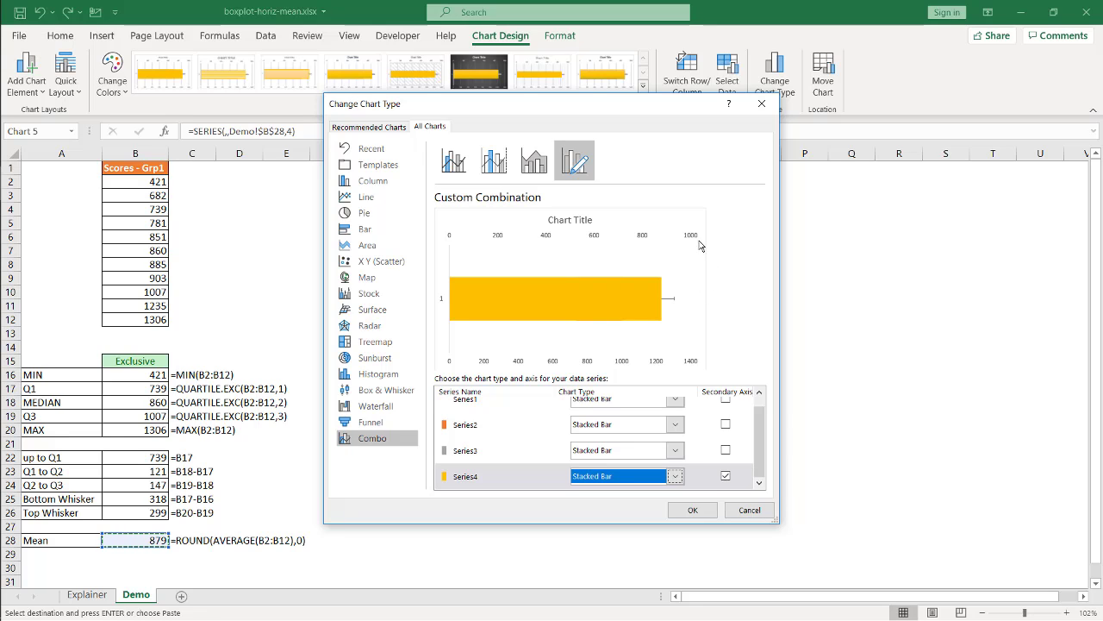
left_click(726, 476)
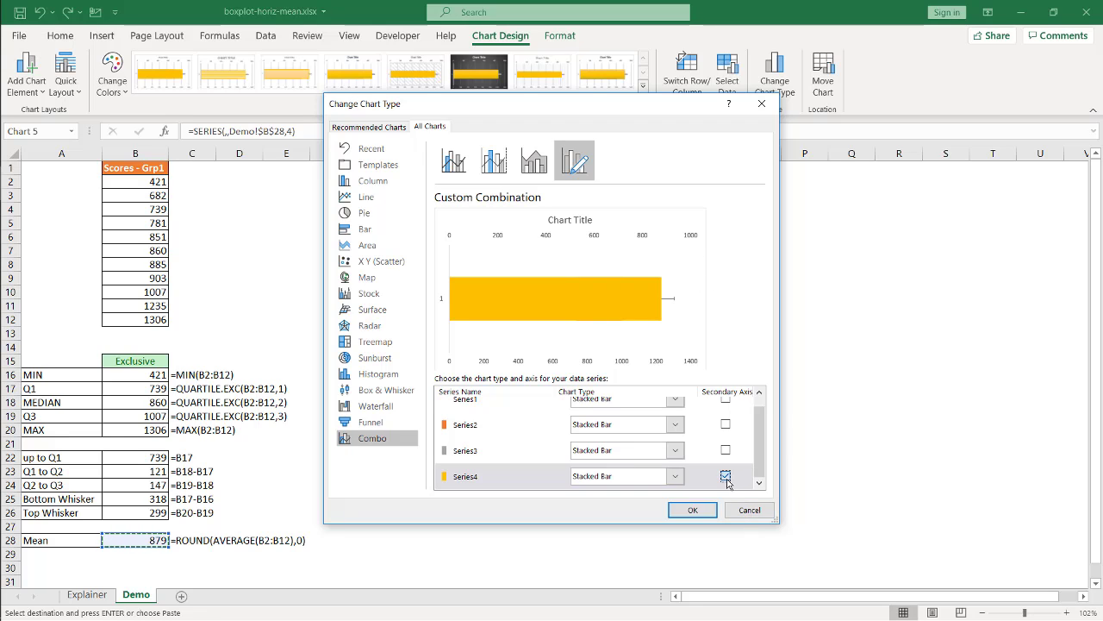
- Set Series4 to the Scatter chart type again and apply the custom combination to the chart
left_click(675, 477)
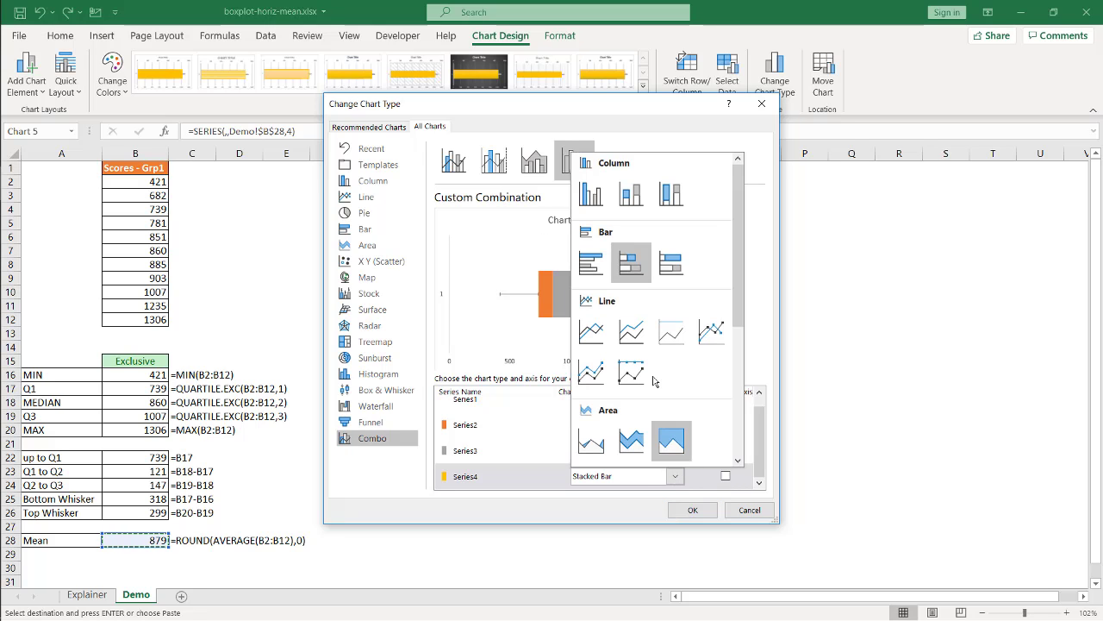
left_click_drag(737, 279, 737, 410)
left_click(592, 331)
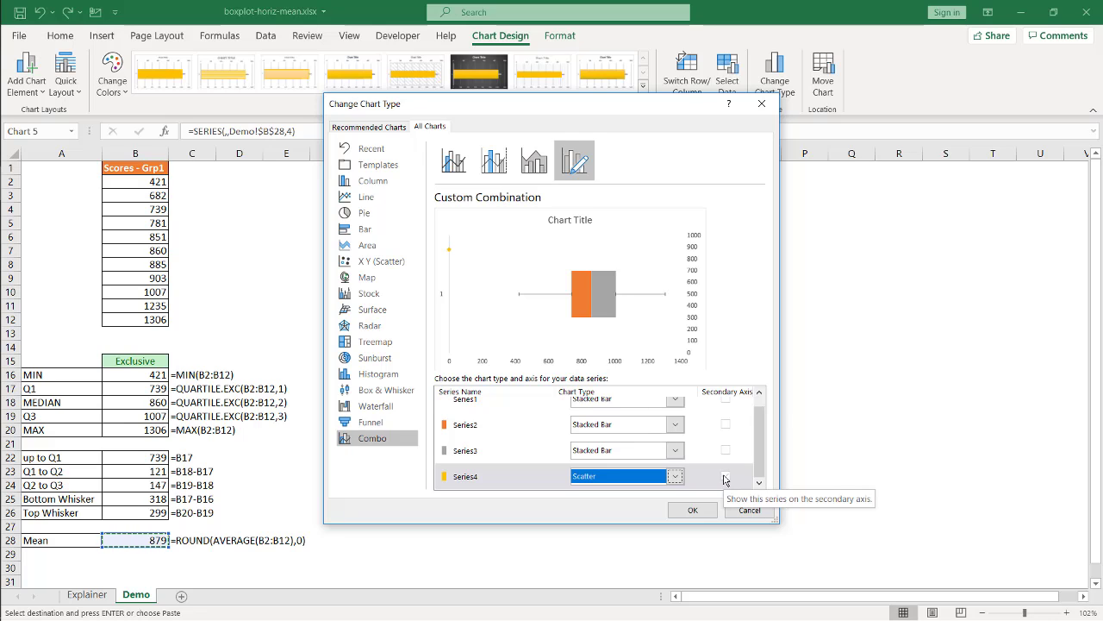
left_click(725, 478)
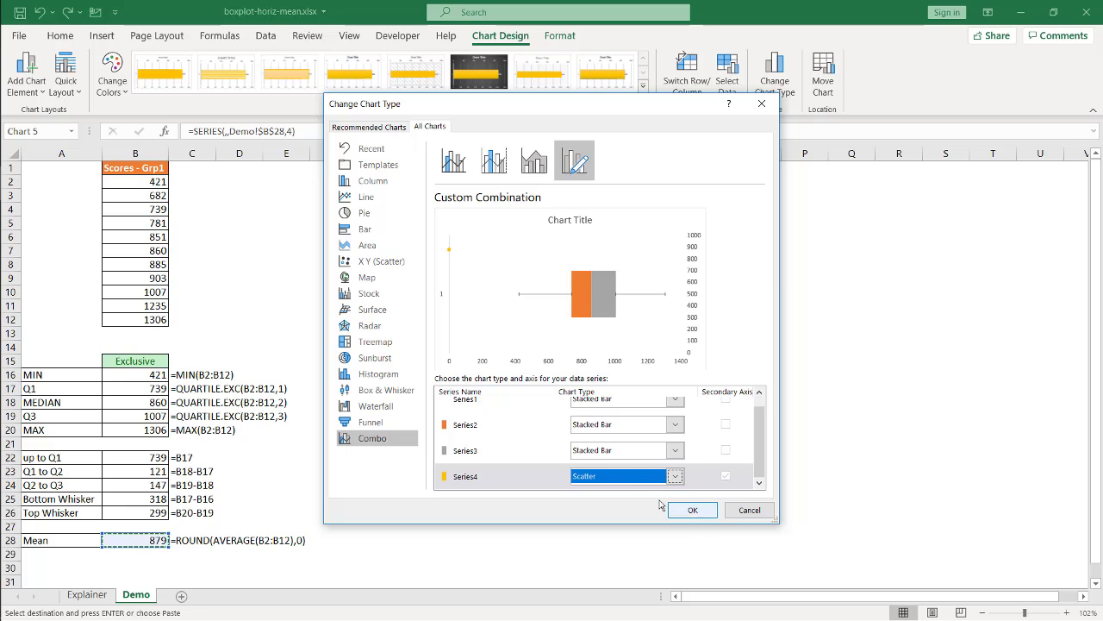
left_click(693, 509)
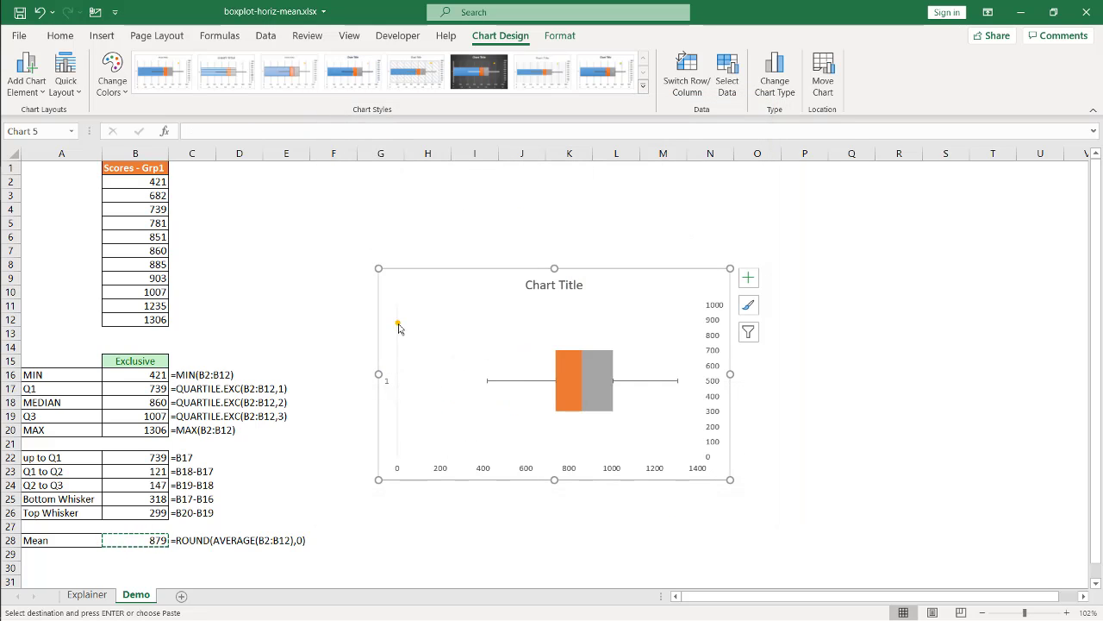
- Edit the mean series (Series4) in the chart's data source and set its X values to =Demo!$B$28
mouse_move(398, 325)
left_click(399, 324)
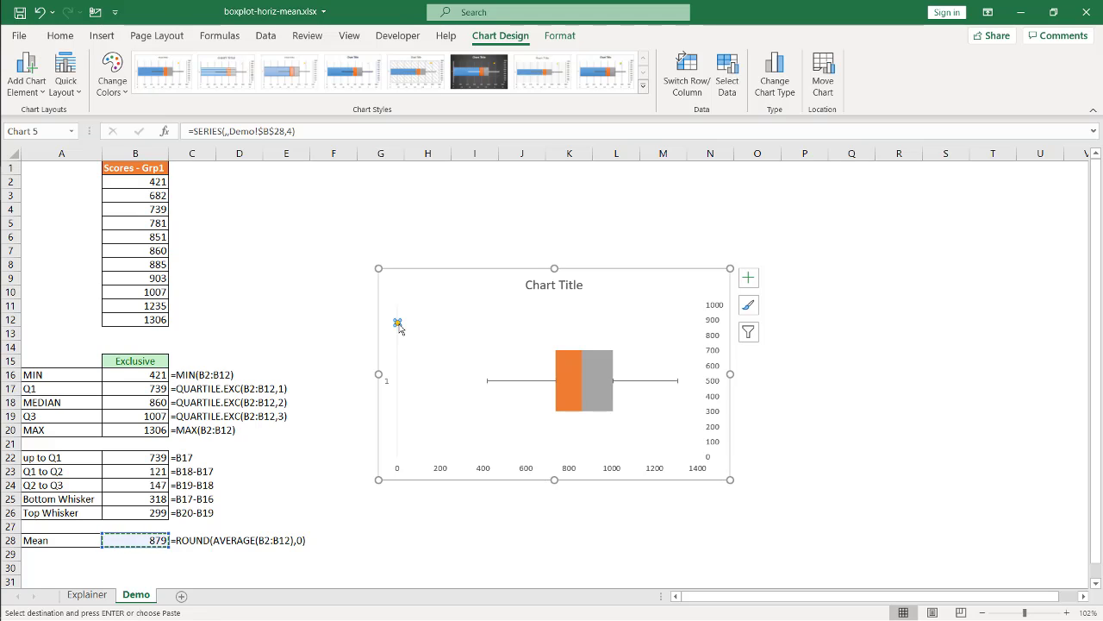
left_click(727, 78)
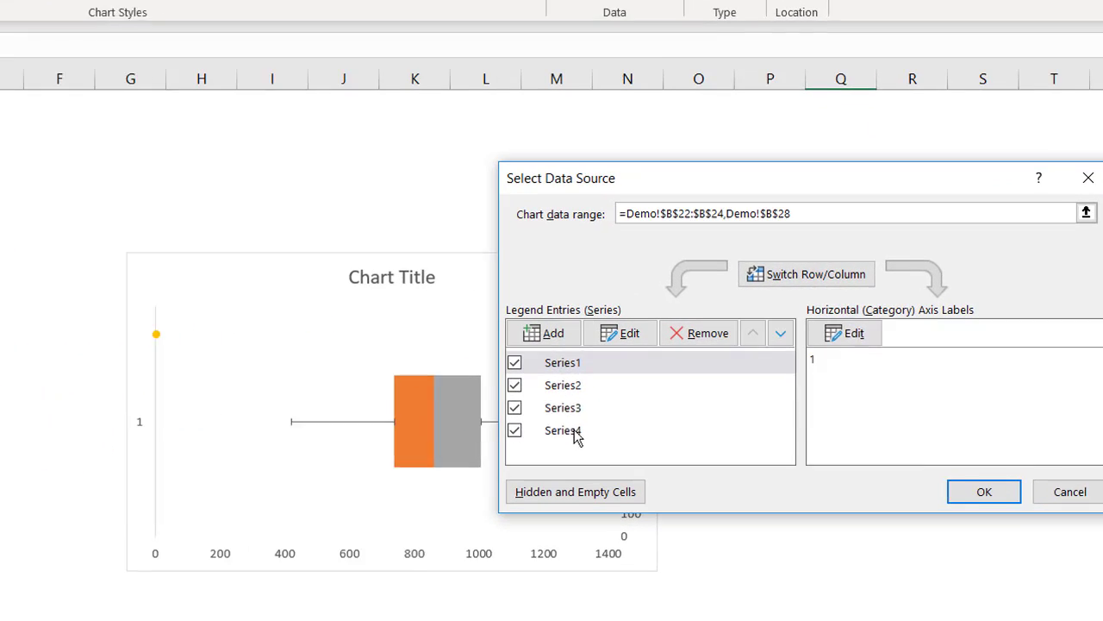
left_click(677, 388)
left_click(620, 336)
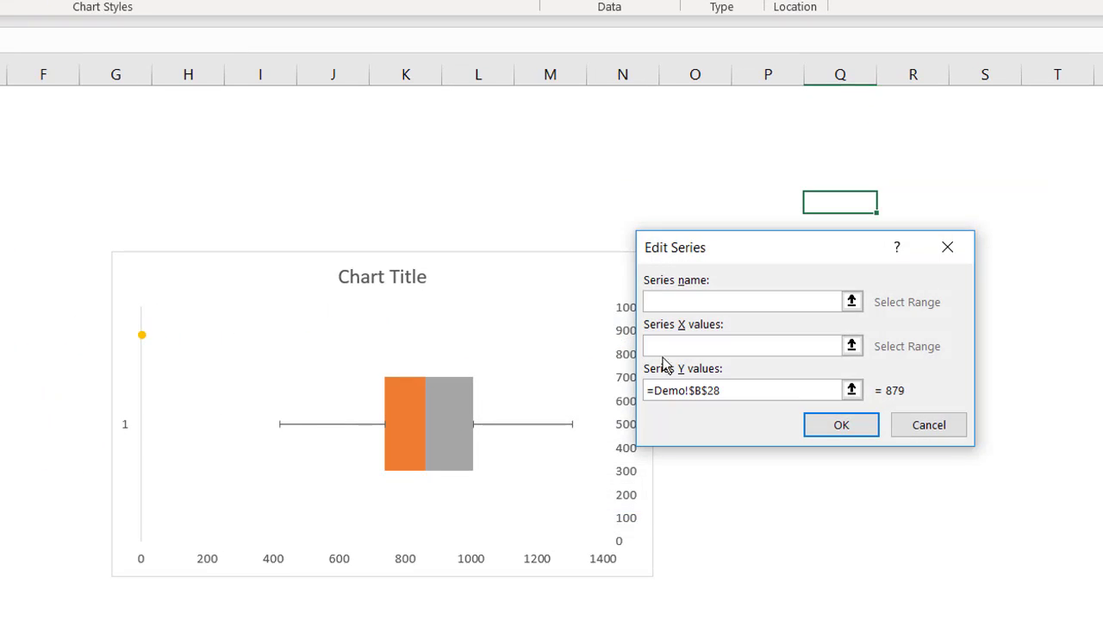
left_click(718, 390)
left_click_drag(727, 392, 657, 402)
left_click(658, 400)
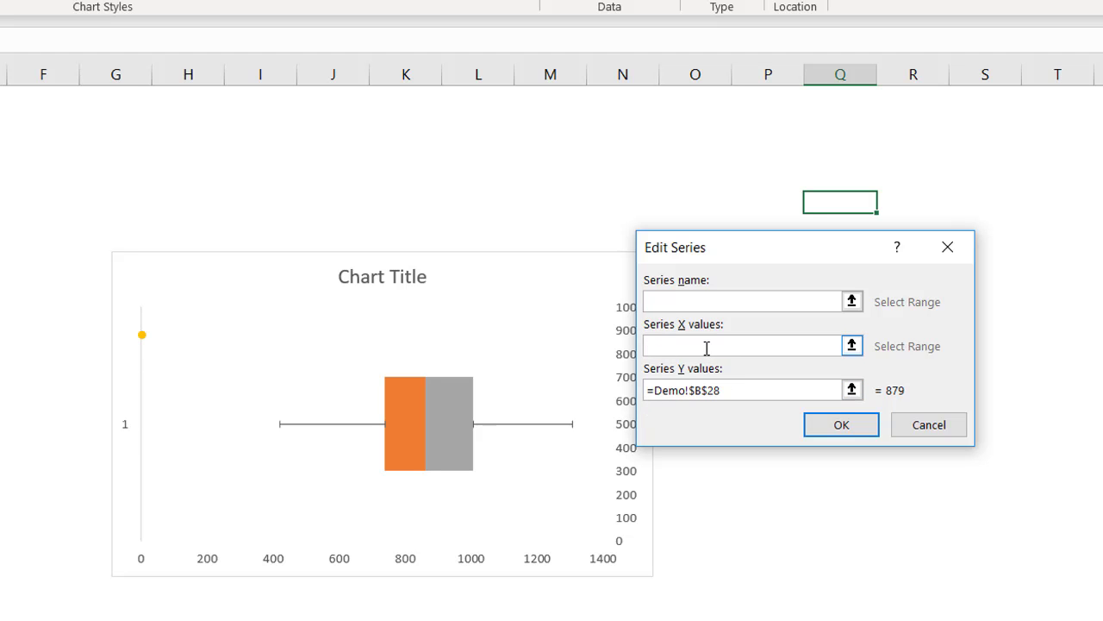
left_click(706, 346)
type("=")
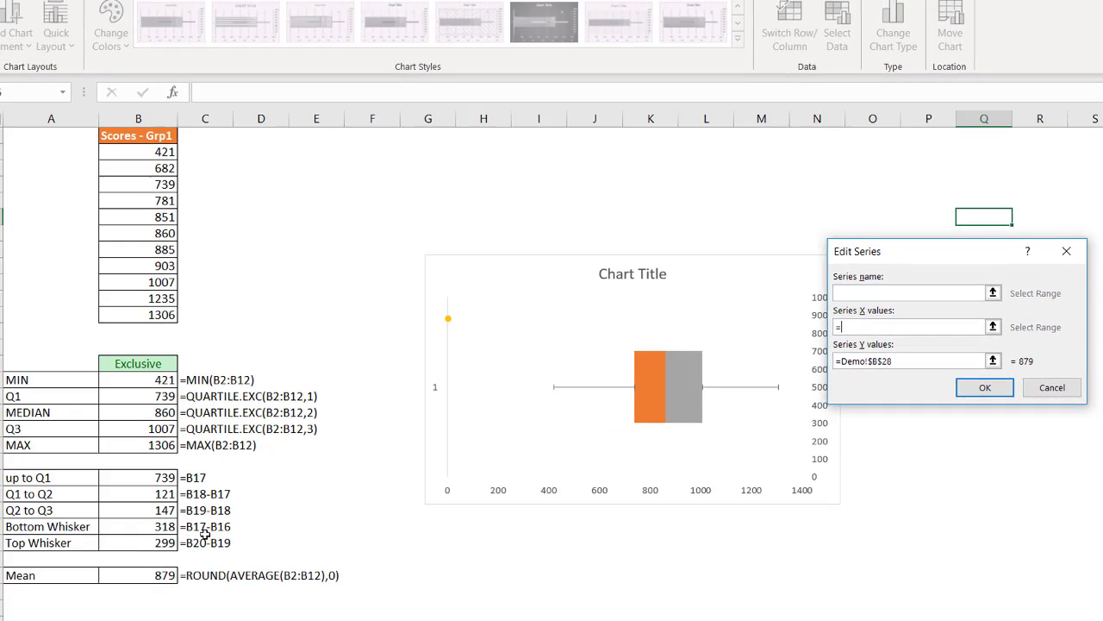
left_click(138, 573)
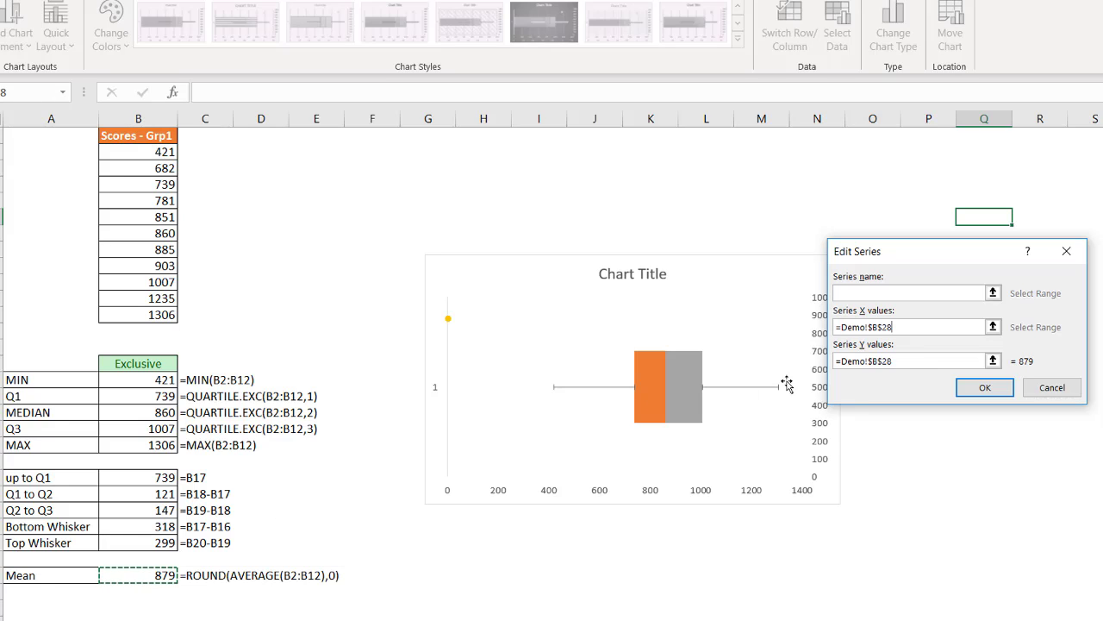
- Set the Y values of Series4 to ={1} and accept the edited series and data source
left_click(903, 364)
key("BackSpace")
key("BackSpace")
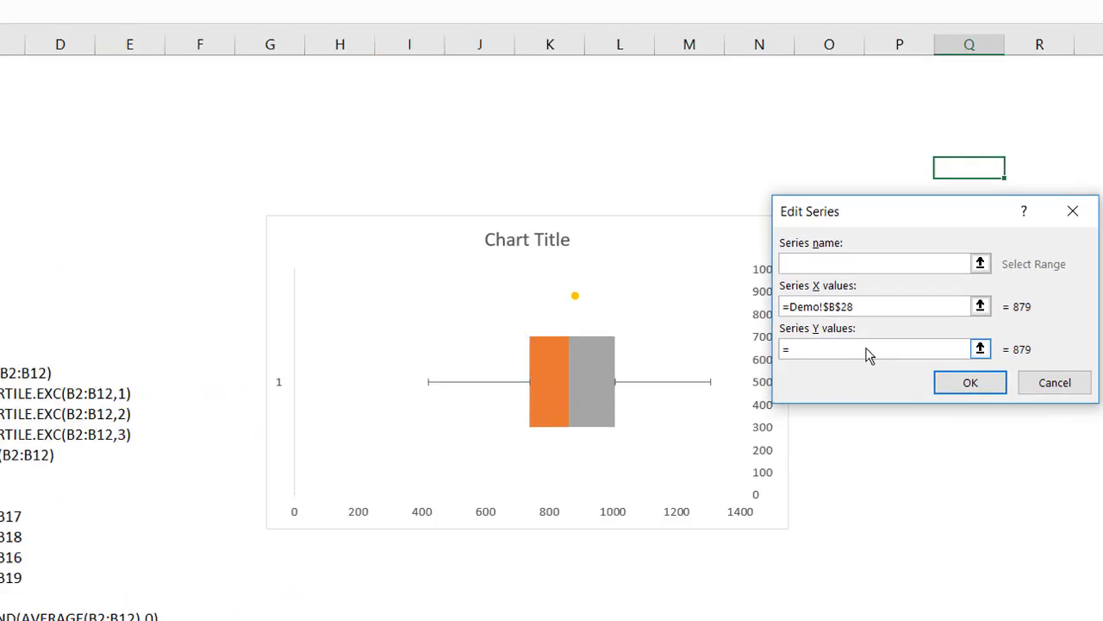
type("{")
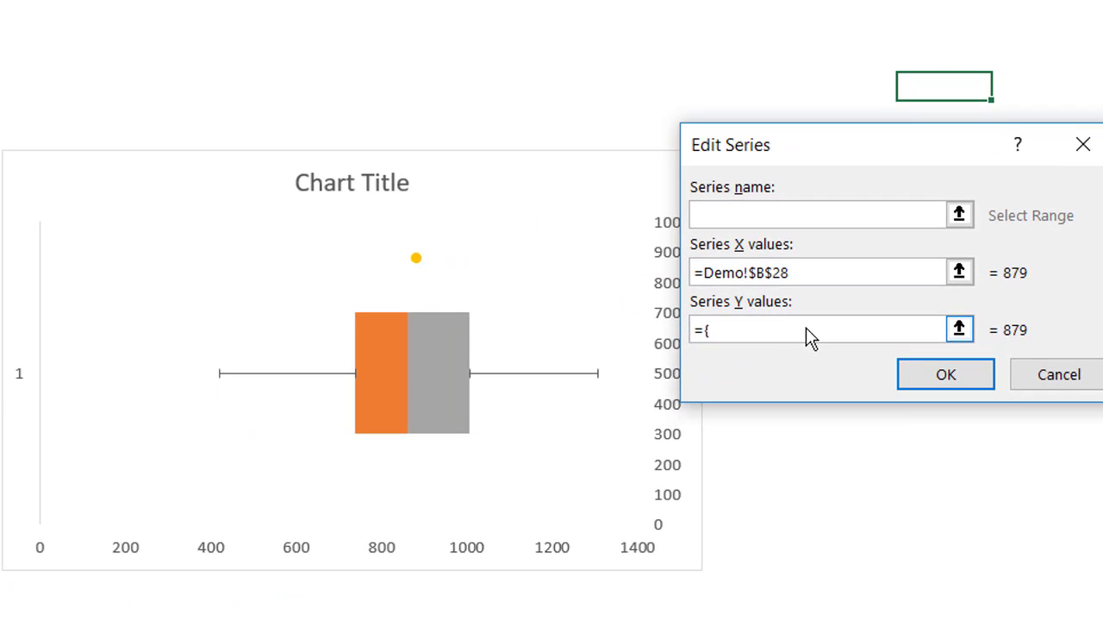
type("1}")
left_click(907, 379)
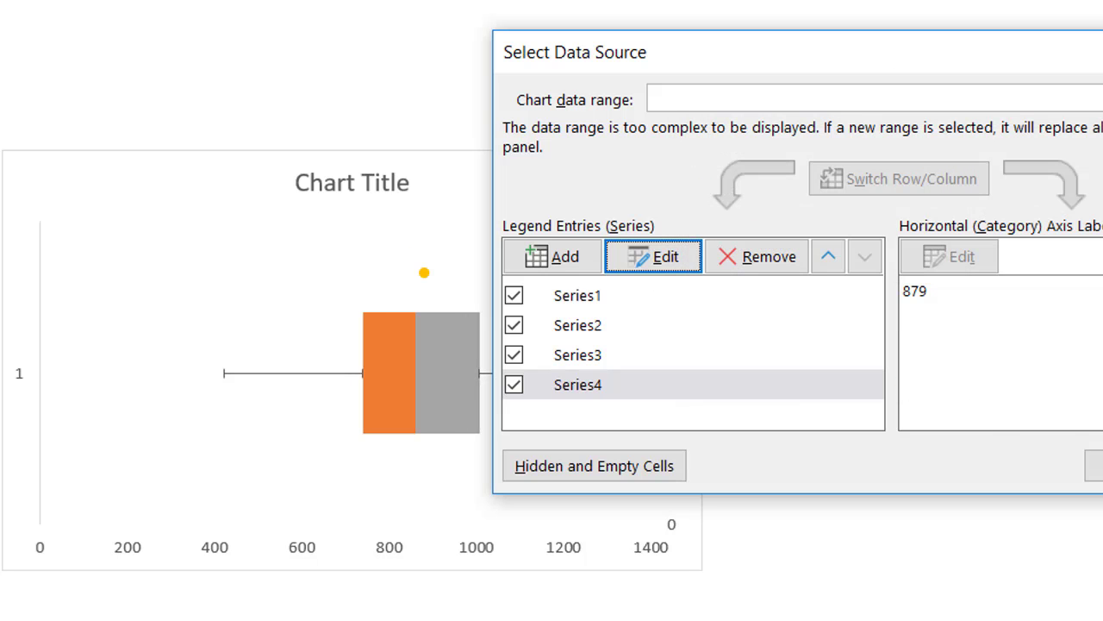
left_click(1095, 465)
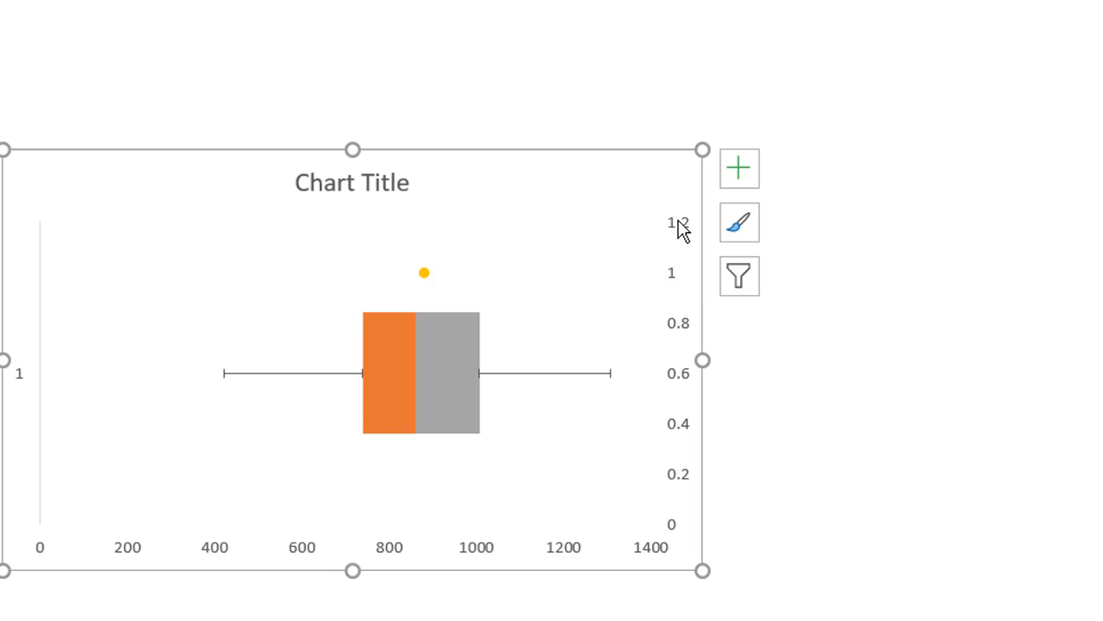
- Set the maximum bound of the chart's secondary vertical axis to 2 and close the axis formatting
left_click(678, 379)
right_click(678, 379)
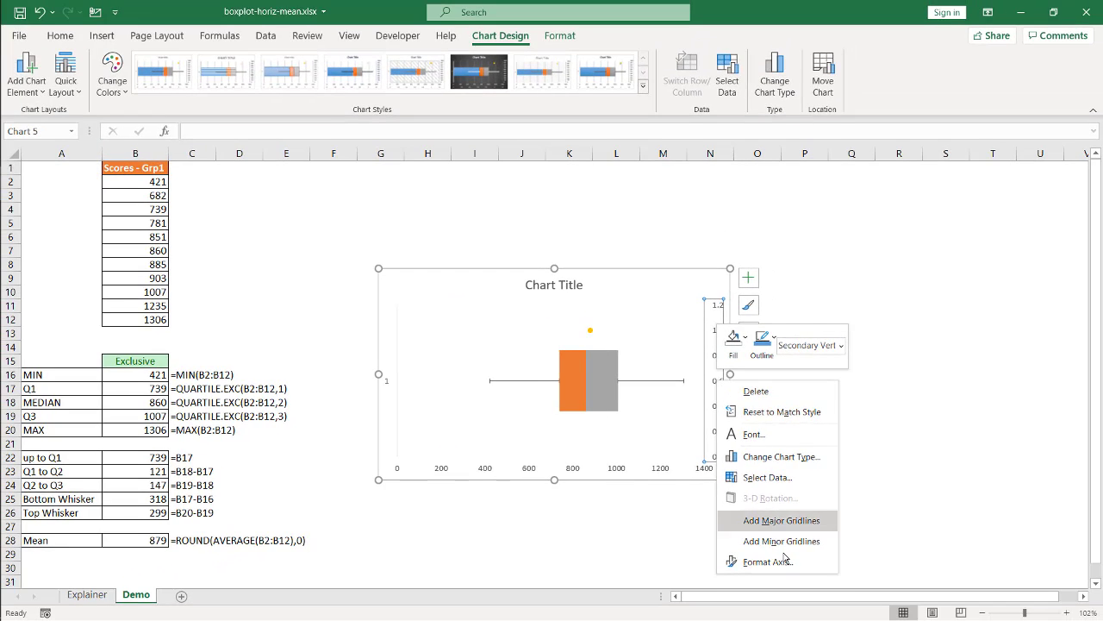
left_click(787, 562)
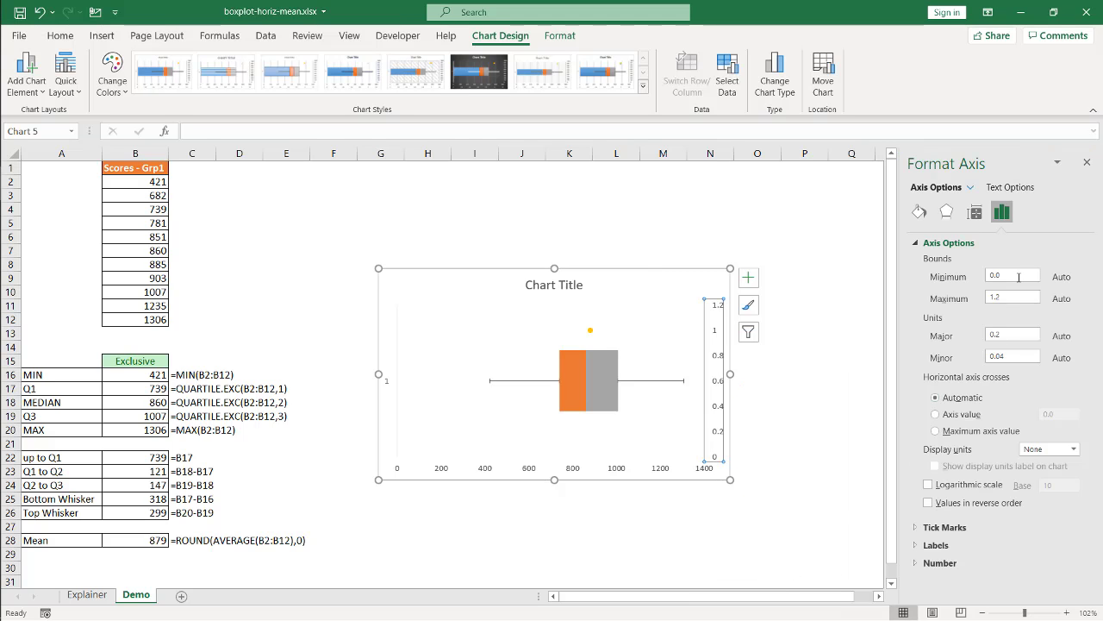
left_click(1016, 276)
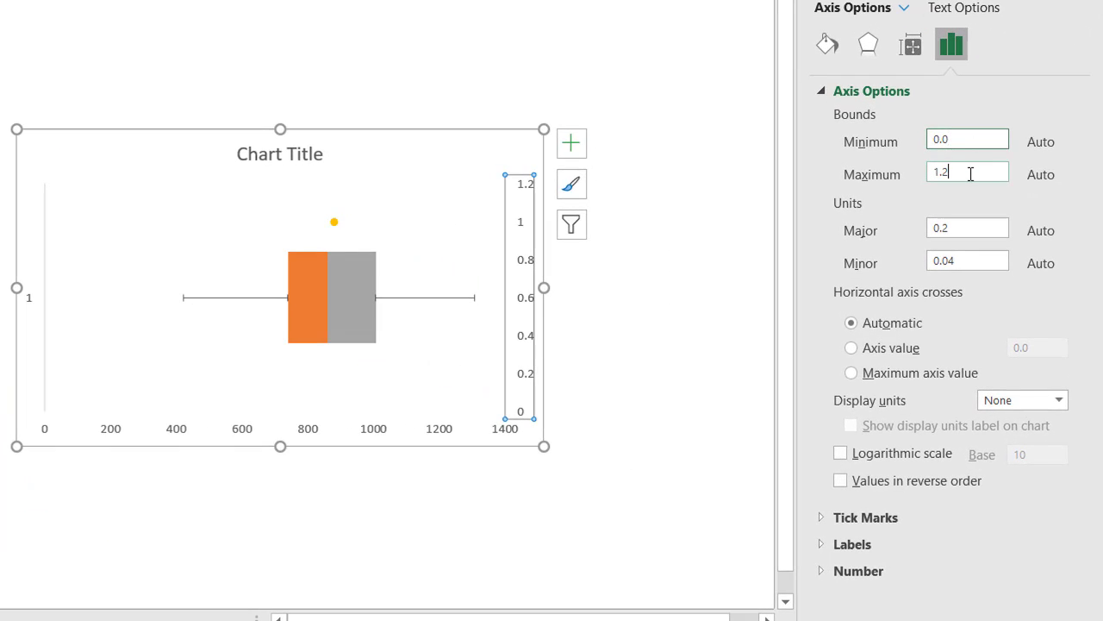
left_click(971, 173)
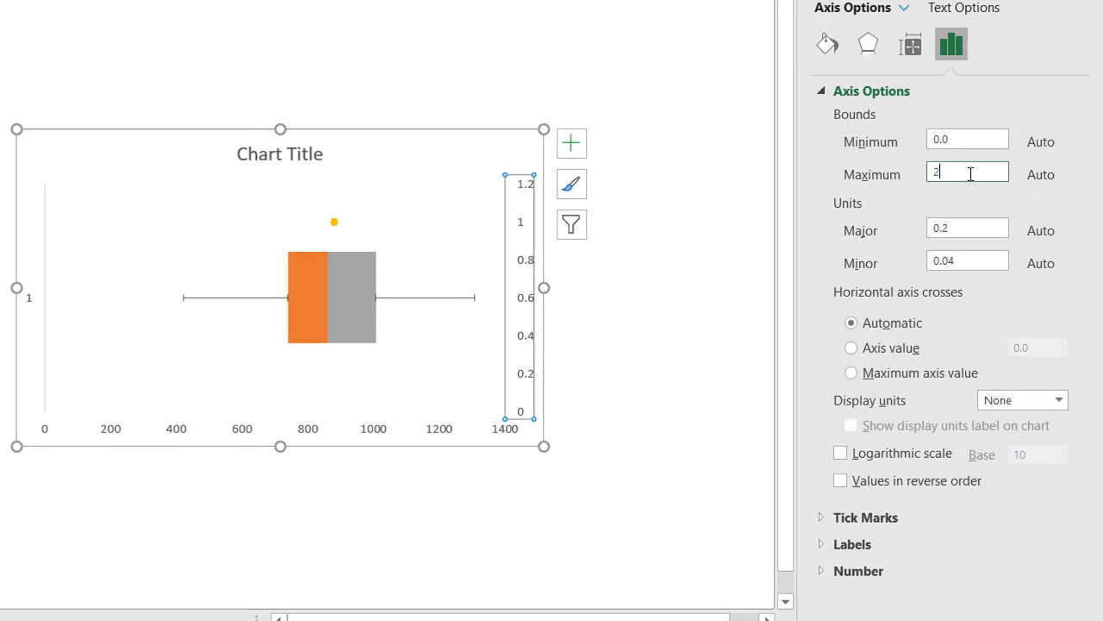
key("Return")
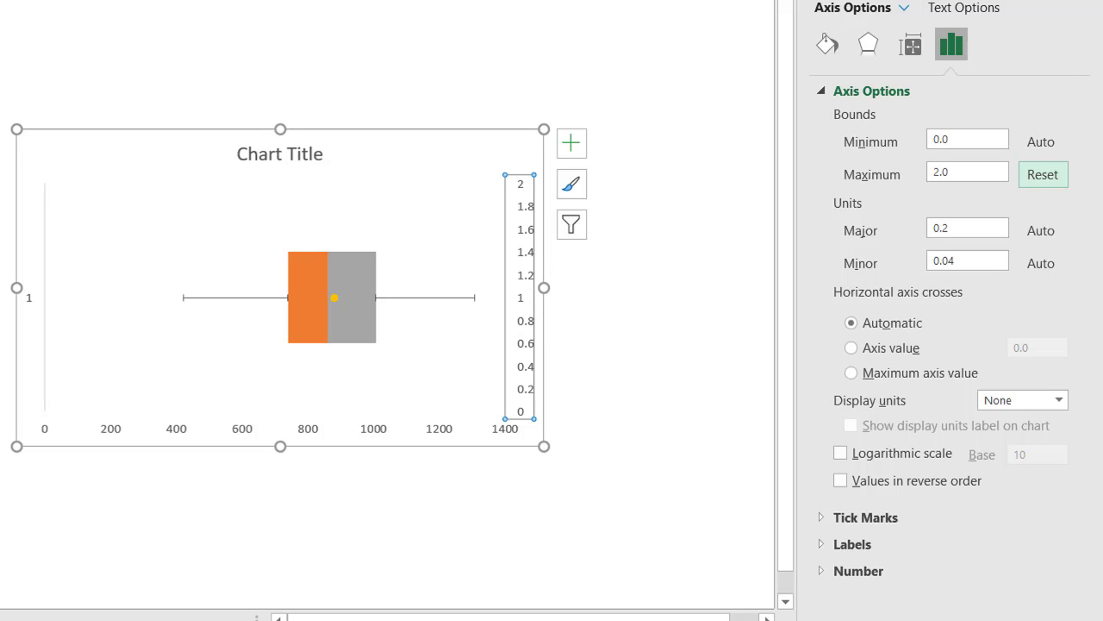
left_click(1059, 0)
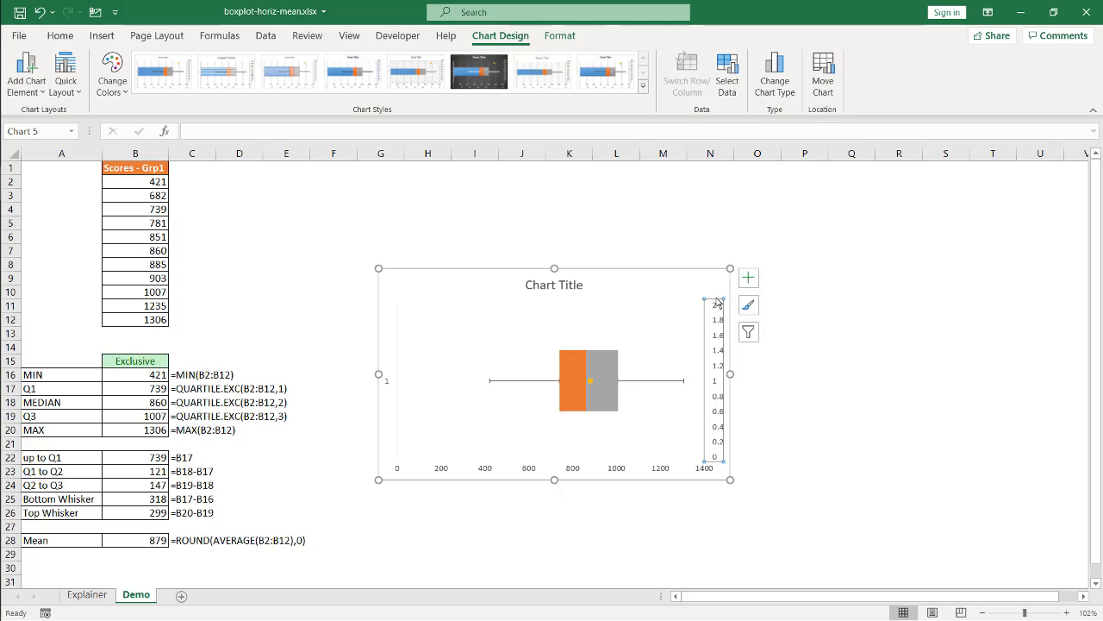
- Delete the secondary vertical axis and the vertical category axis from the chart
key("Delete")
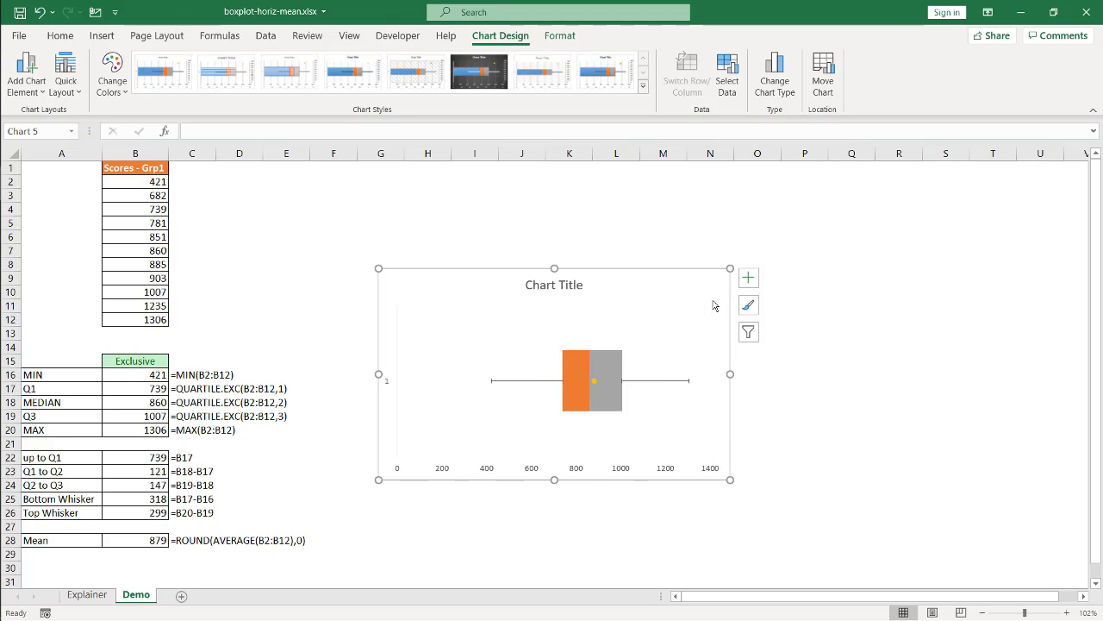
left_click(386, 386)
key("Delete")
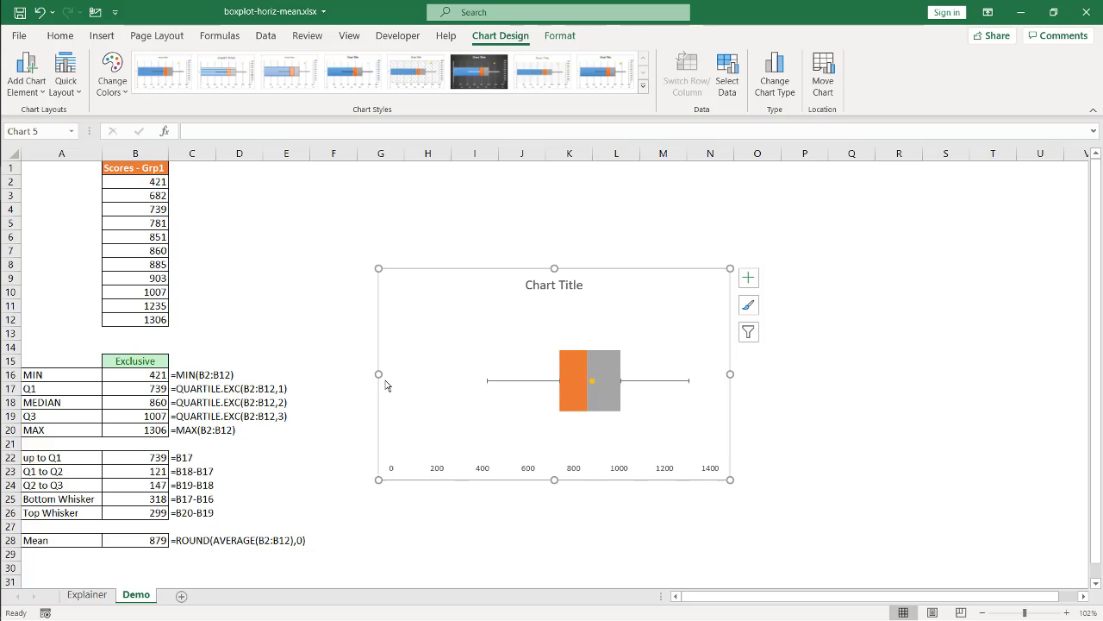
- Change the mean point's marker to a built-in type, using the asterisk shape
left_click(593, 383)
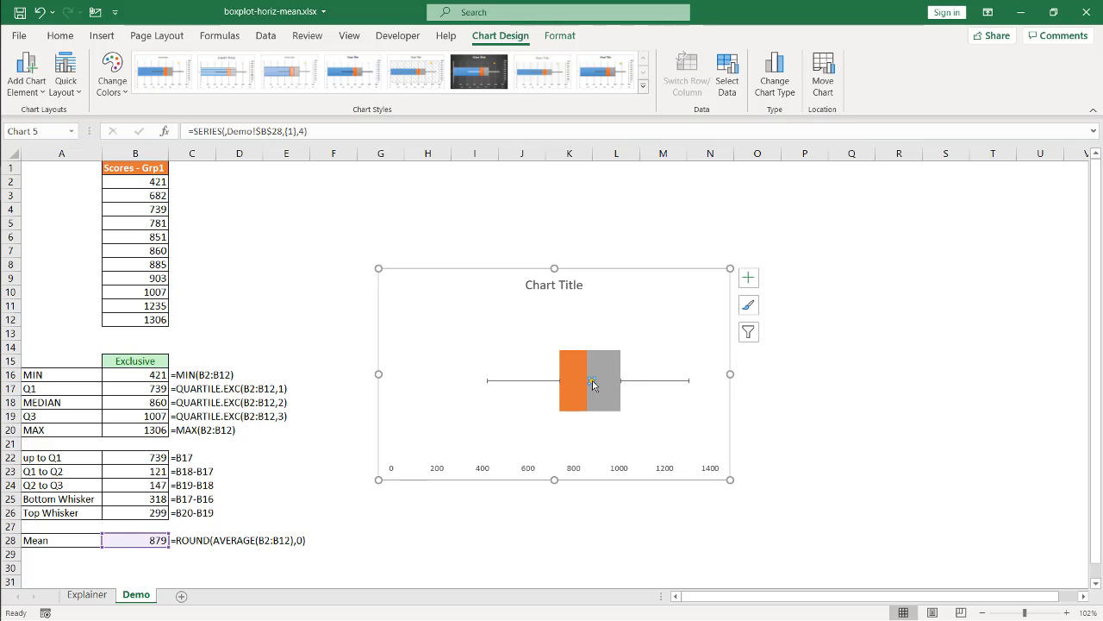
right_click(593, 383)
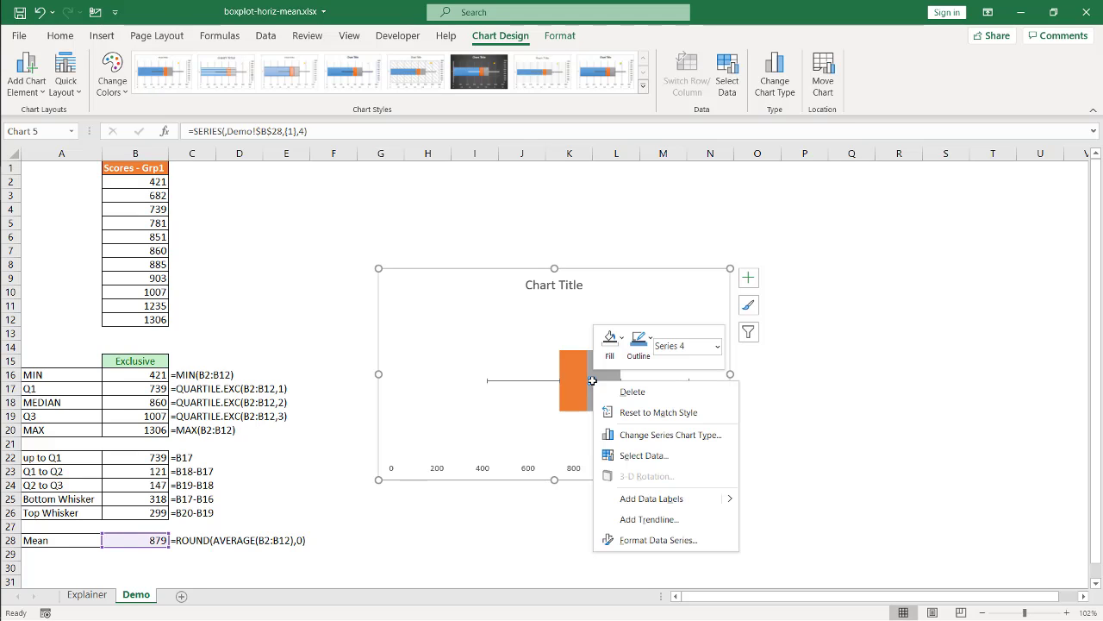
left_click(664, 540)
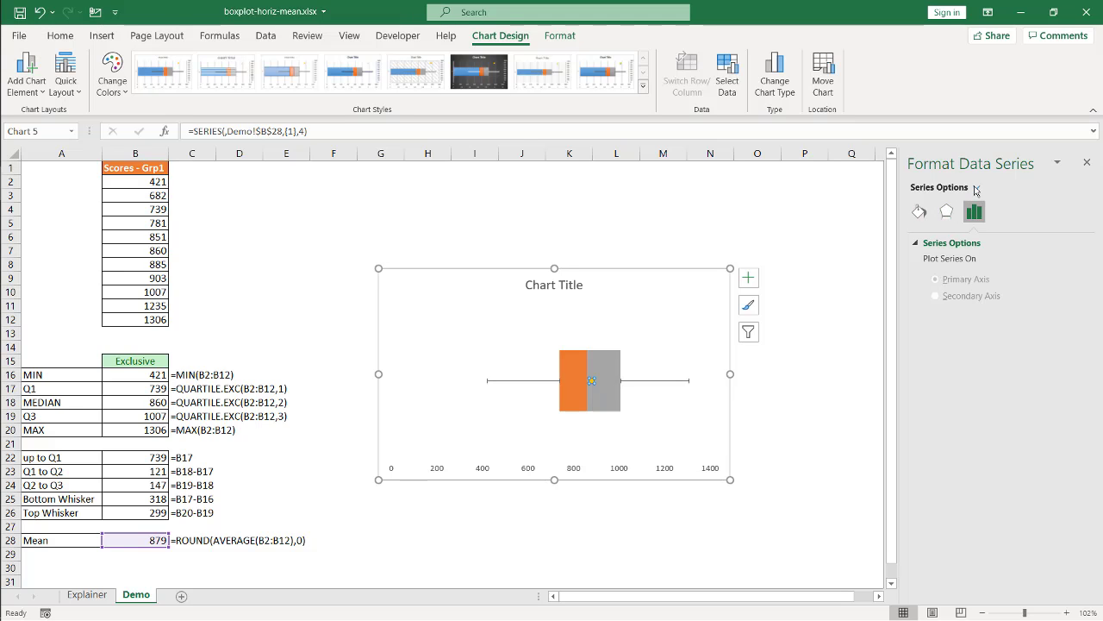
left_click(947, 211)
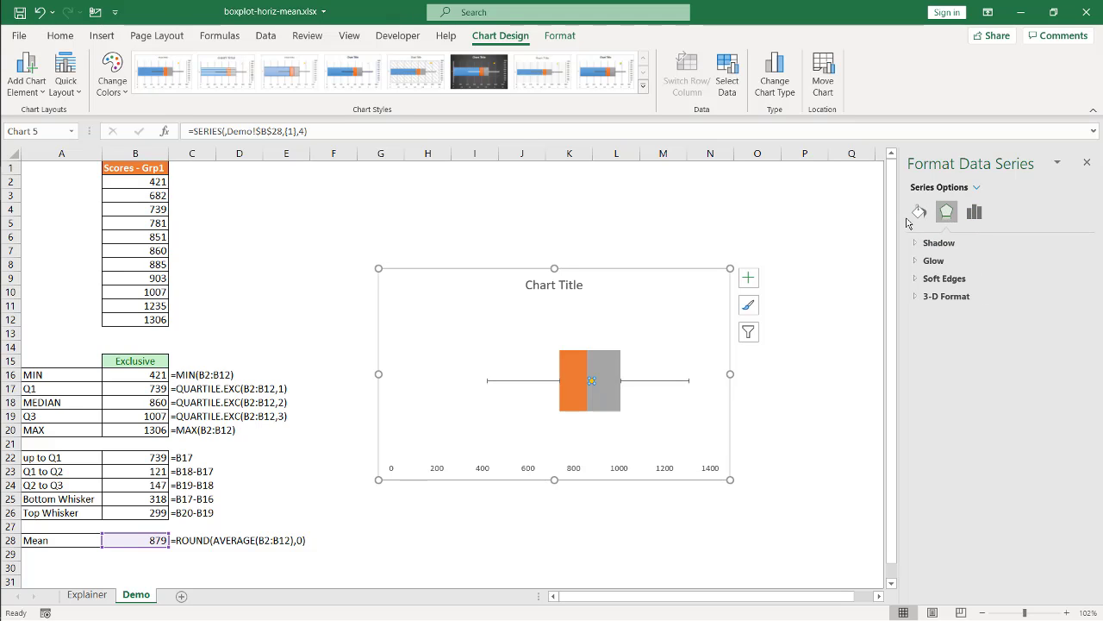
left_click(919, 212)
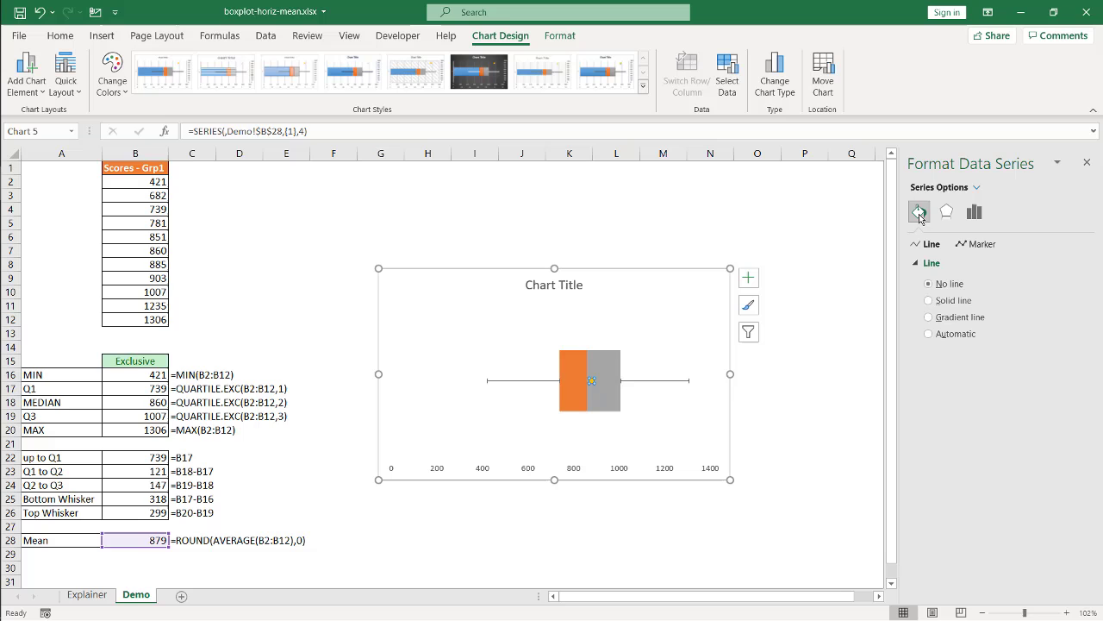
left_click(983, 246)
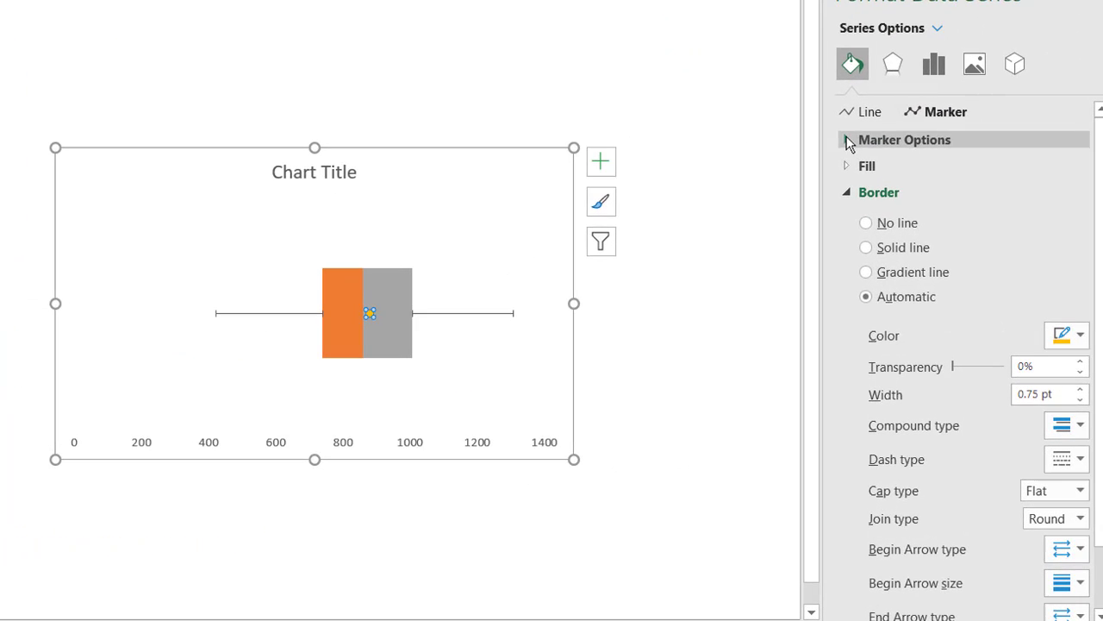
left_click(916, 264)
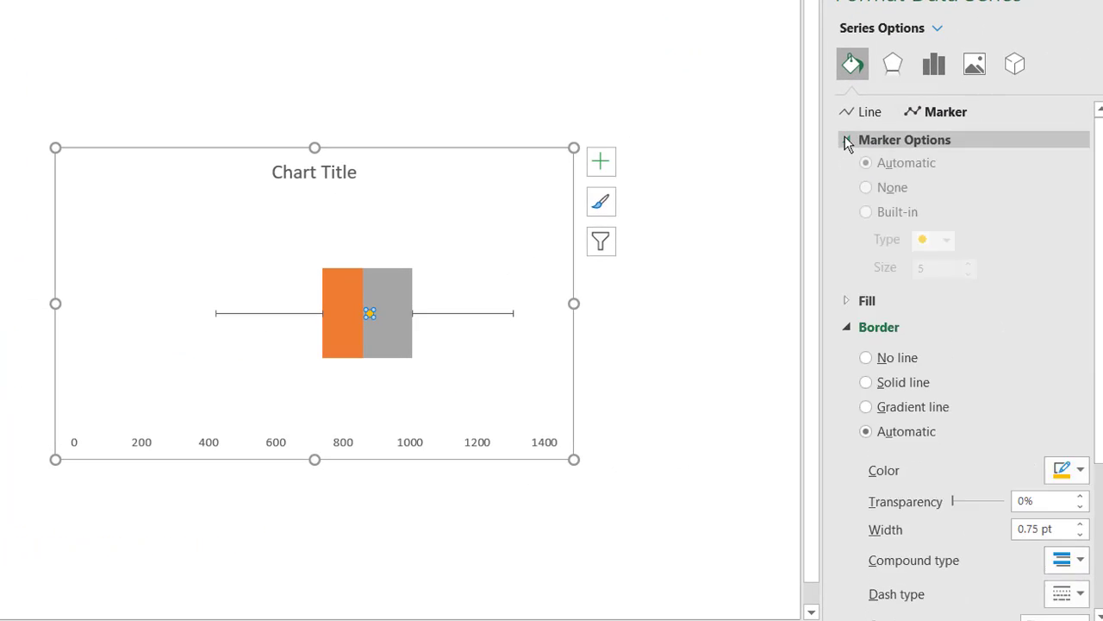
left_click(866, 217)
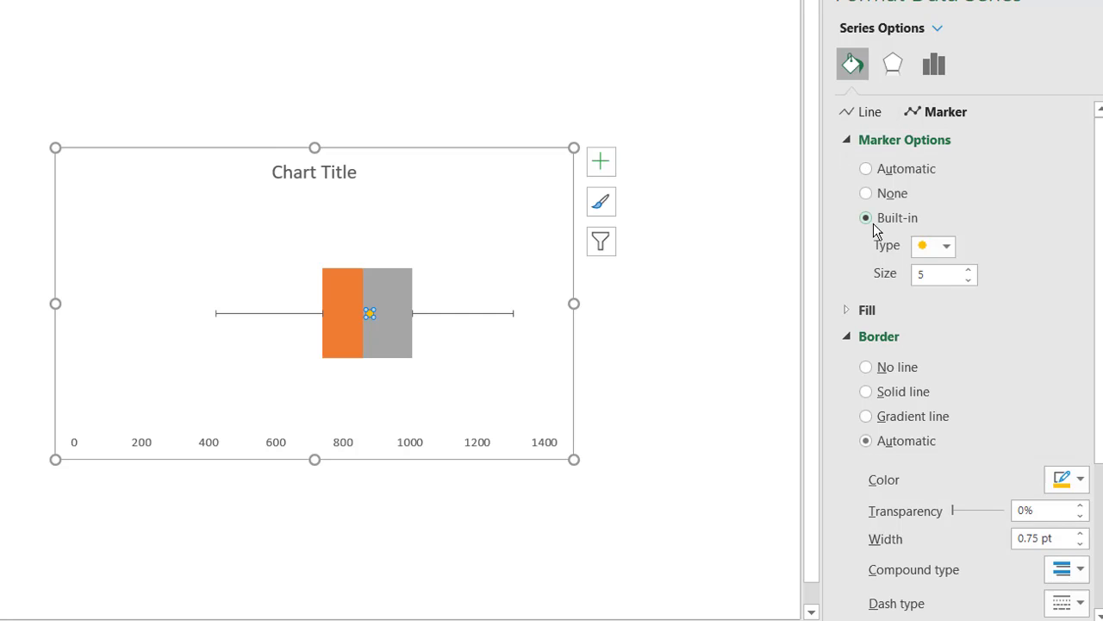
left_click(948, 247)
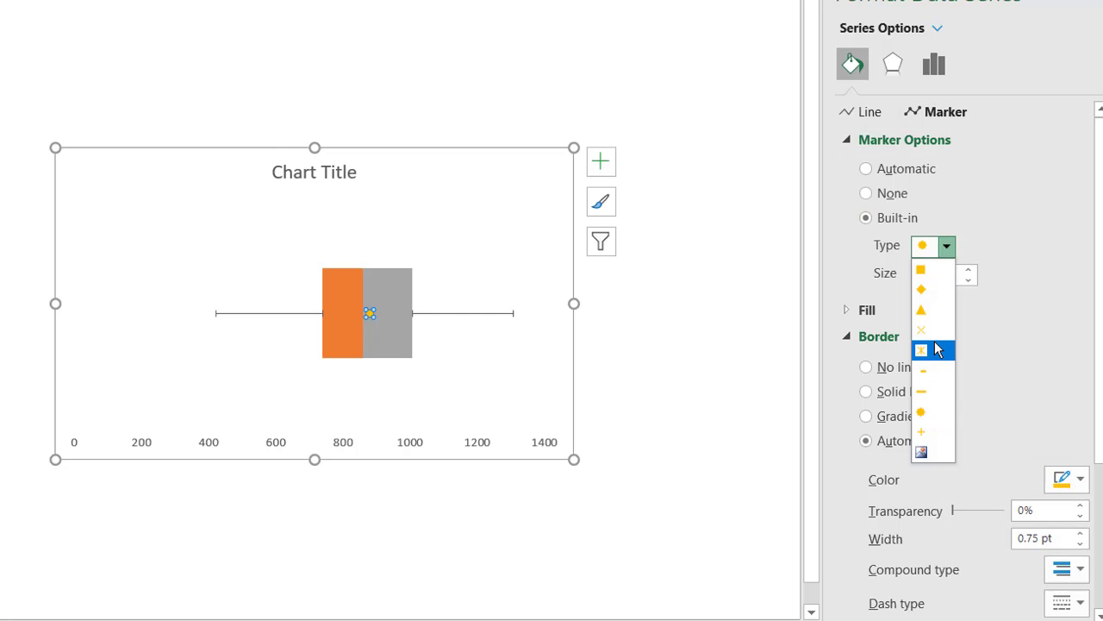
left_click(936, 346)
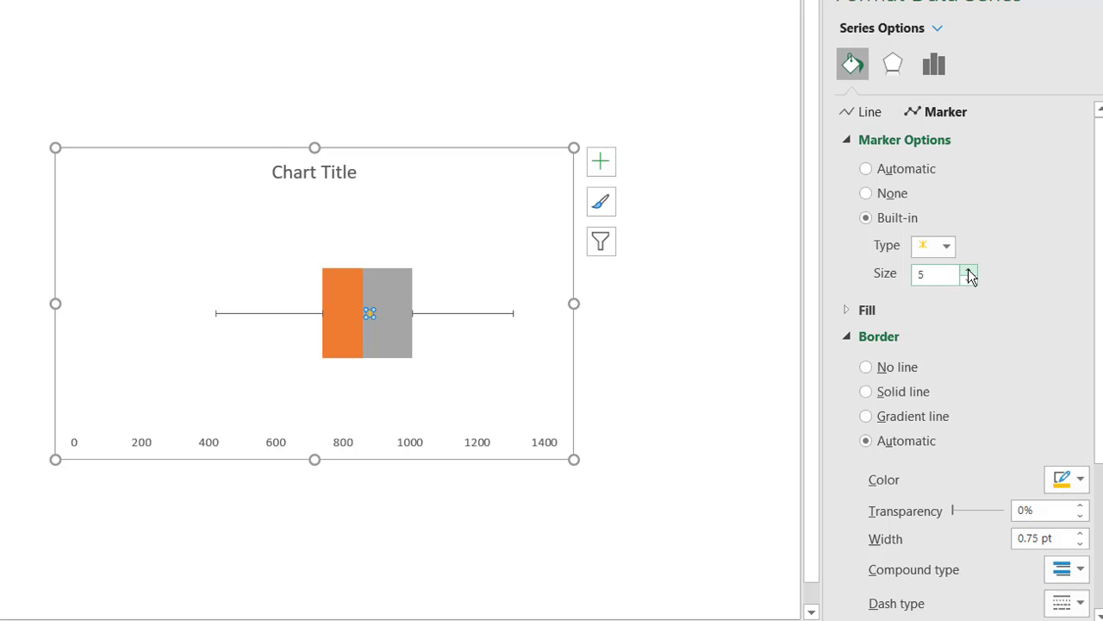
- Increase the size of the mean point's built-in marker to 11
left_click(970, 271)
left_click(969, 270)
left_click(970, 271)
left_click(970, 271)
left_click(970, 270)
left_click(970, 270)
- Set the mean marker's border colour to black, close the series formatting and deselect the chart
left_click(1079, 485)
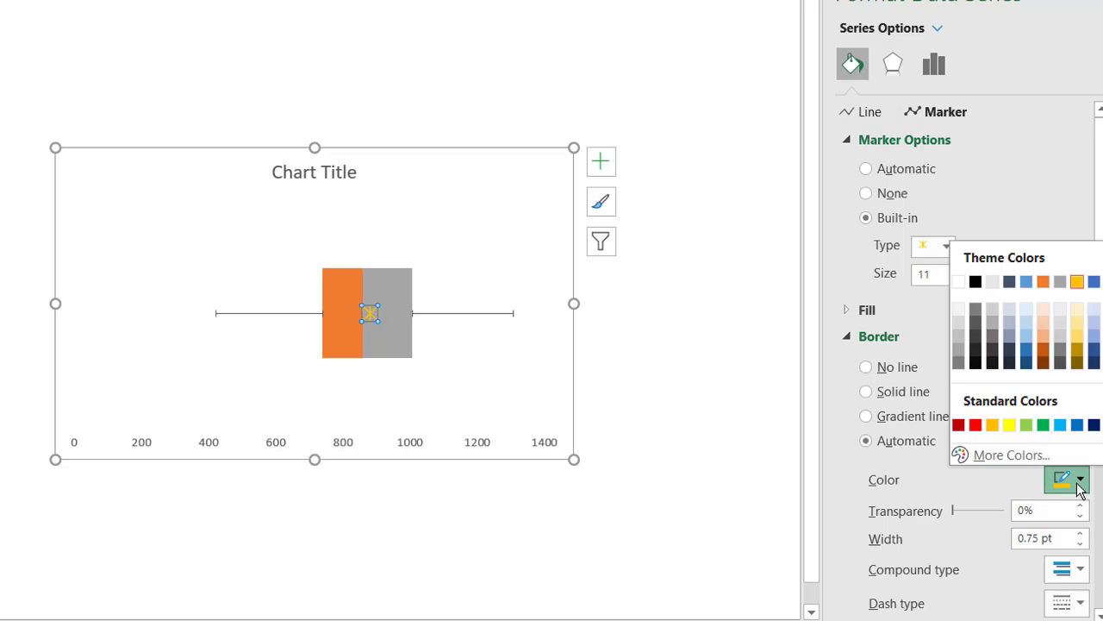
left_click(975, 282)
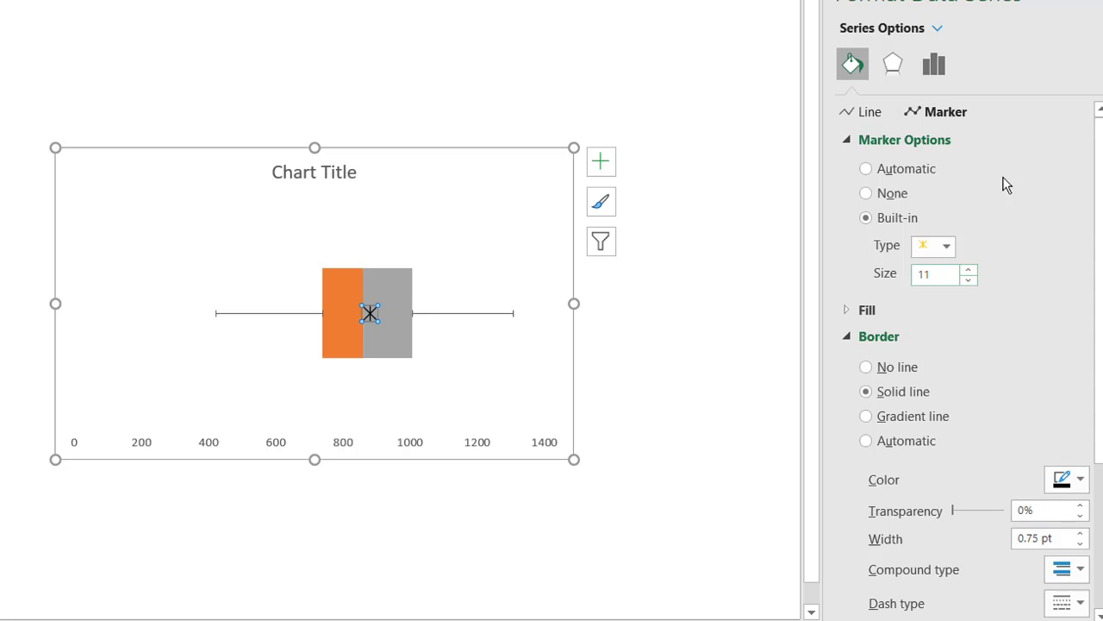
left_click(1095, 13)
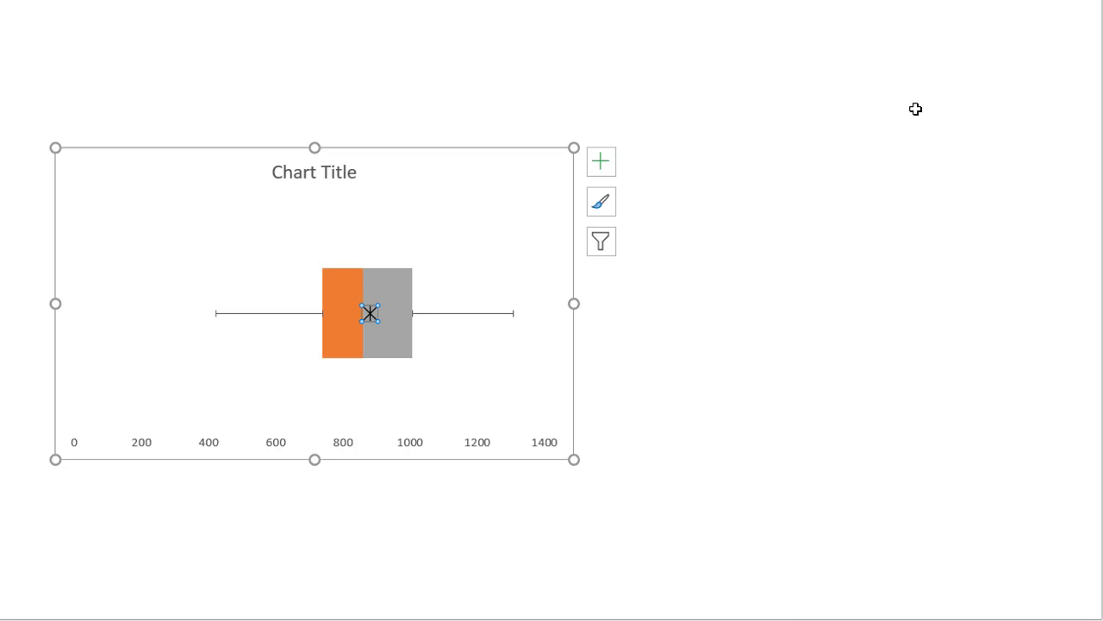
left_click(793, 197)
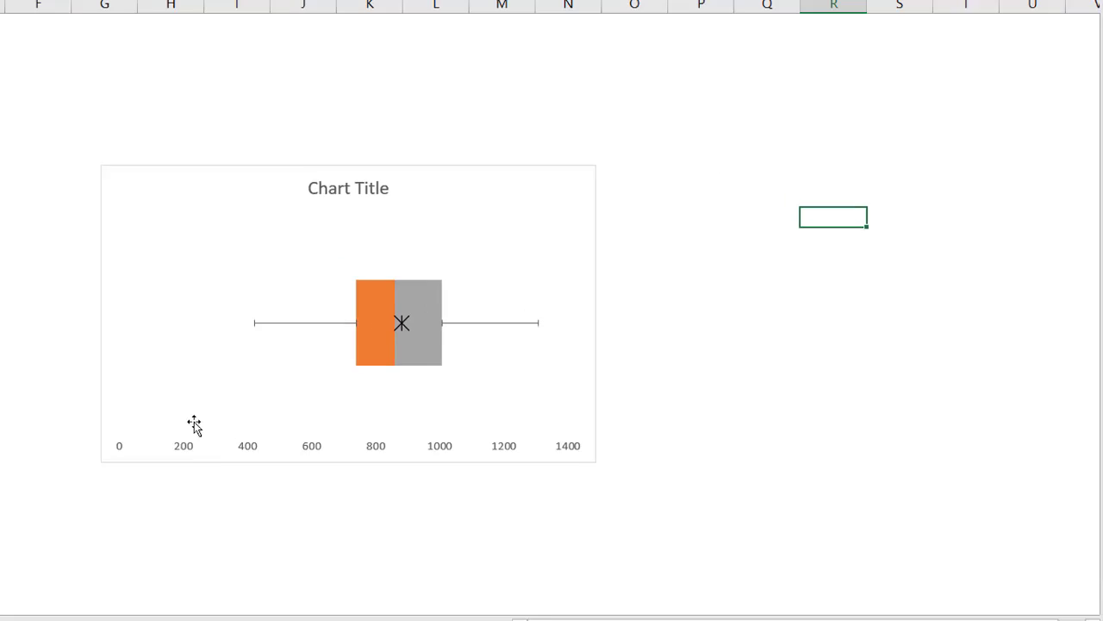
- Review the Explainer sheet for comparison and return to the Demo sheet
left_click(86, 595)
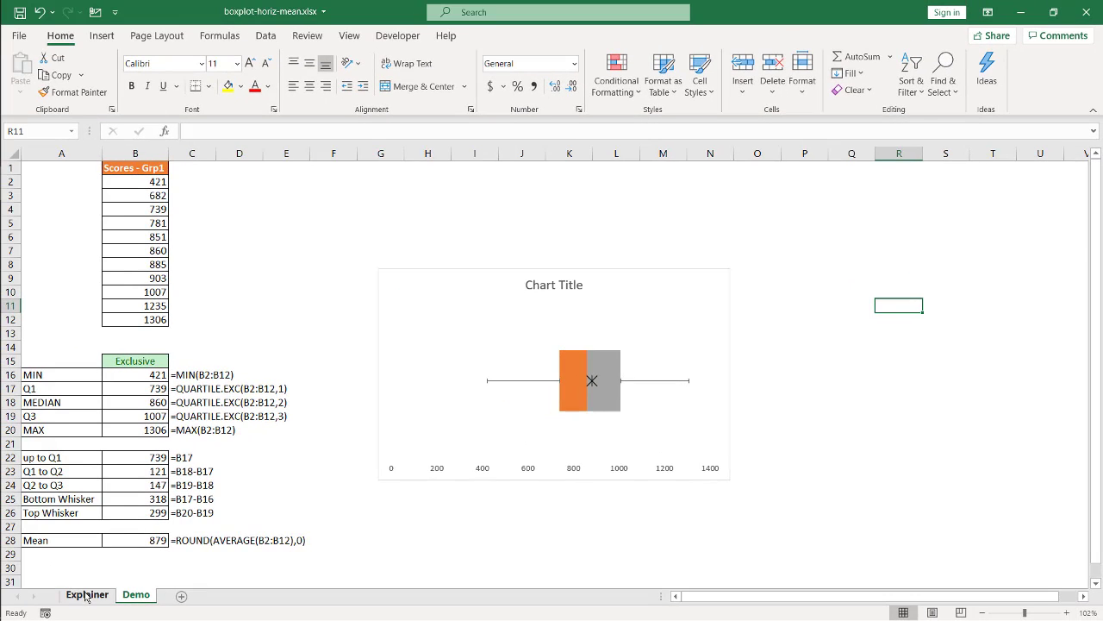
left_click(136, 597)
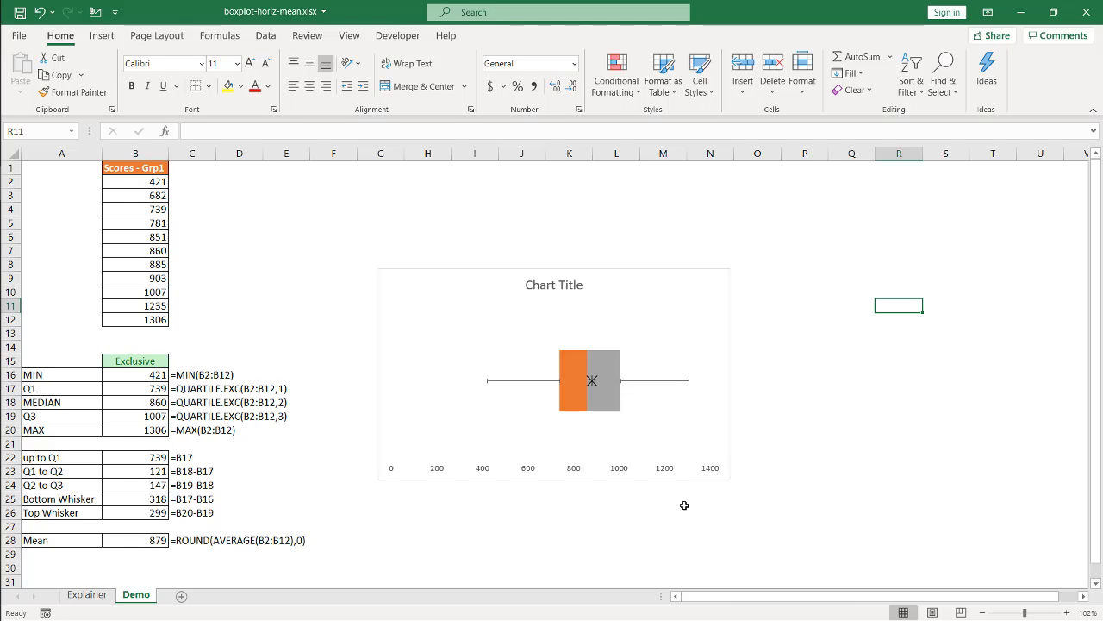
- View the built-in Box and Whisker option among the statistical chart types
left_click(108, 37)
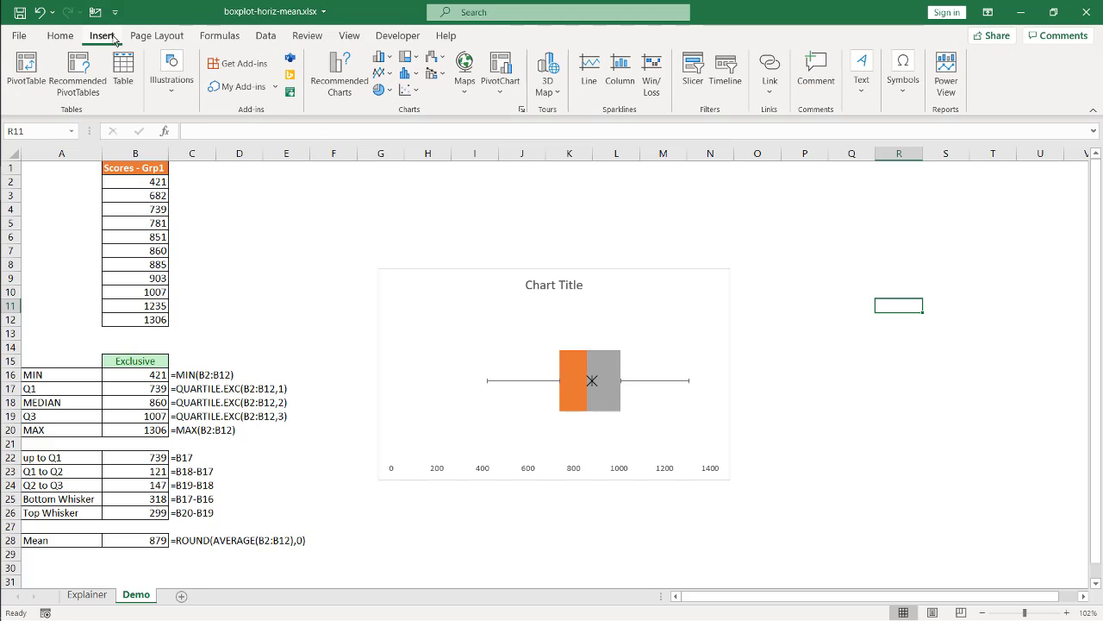
left_click(406, 73)
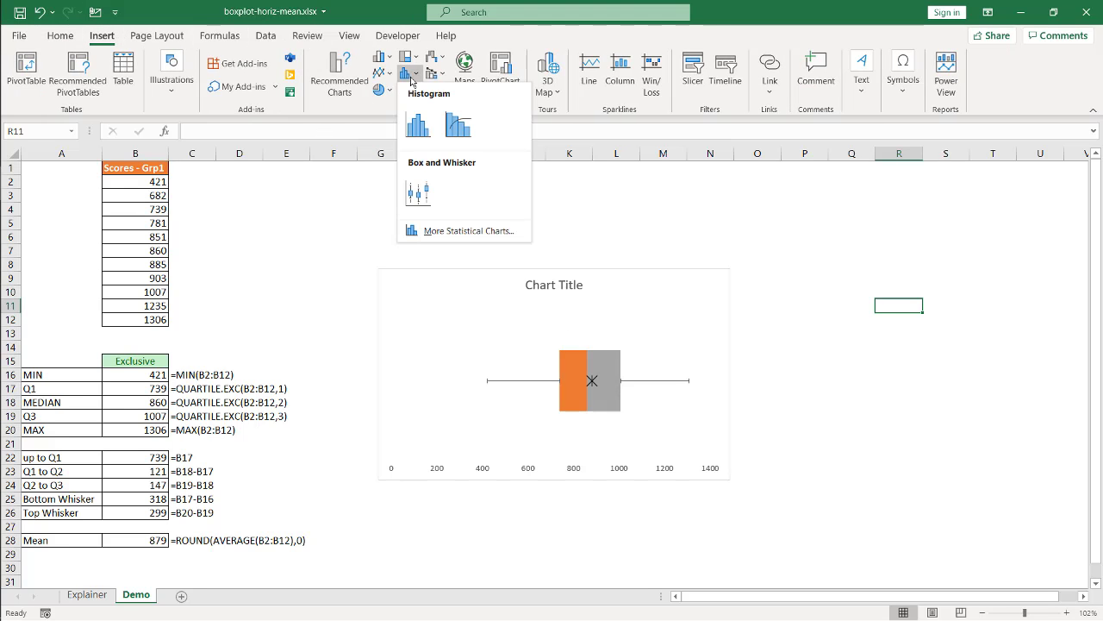
left_click(424, 194)
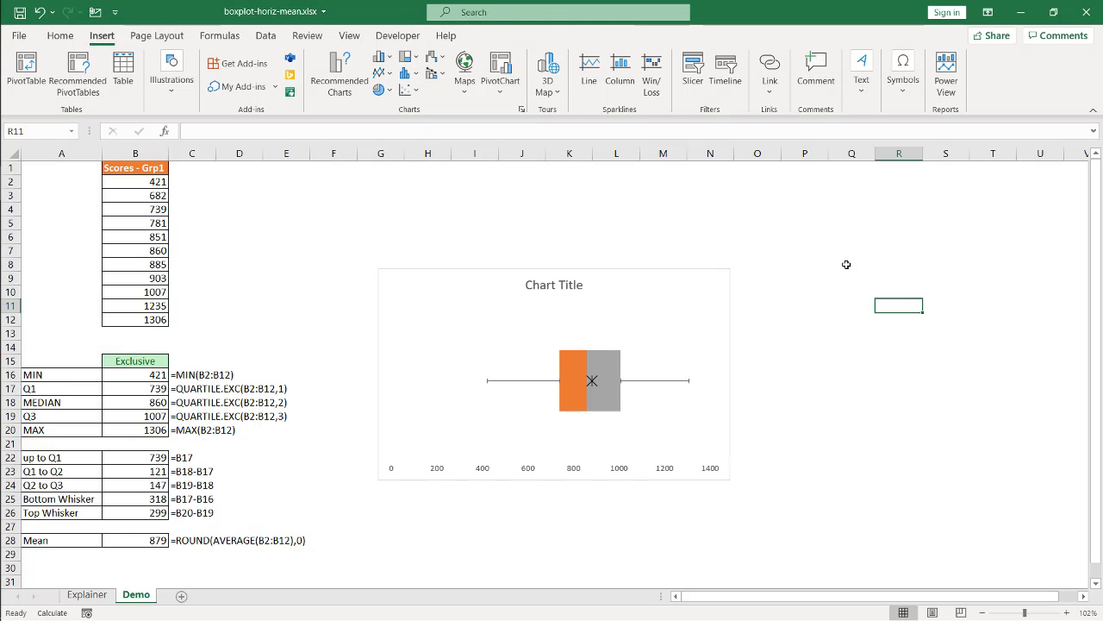